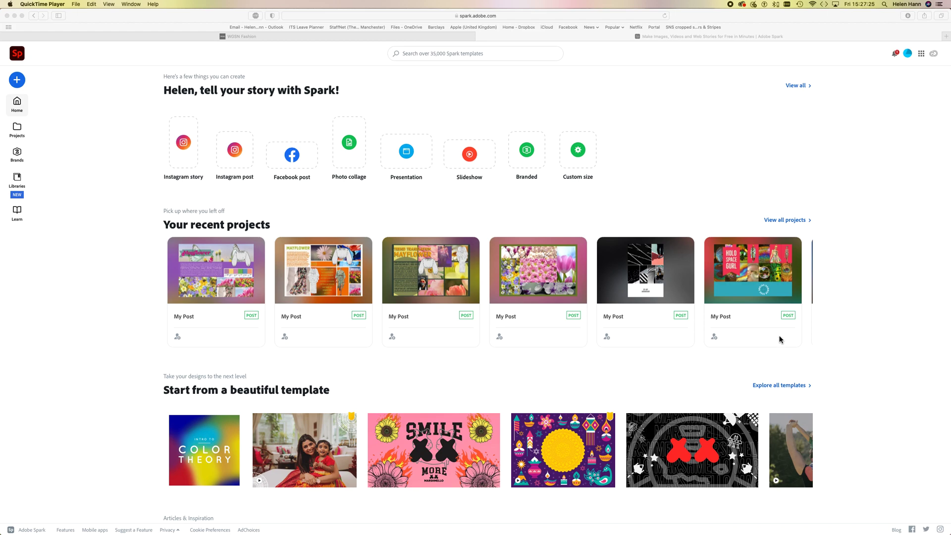
Start a new photo collage and upload the image Zuhair_Murad_zhm_prs_ss21_018.jpg from the Trend Translation board folder
{"action": "left_click", "coordinate": [349, 147]}
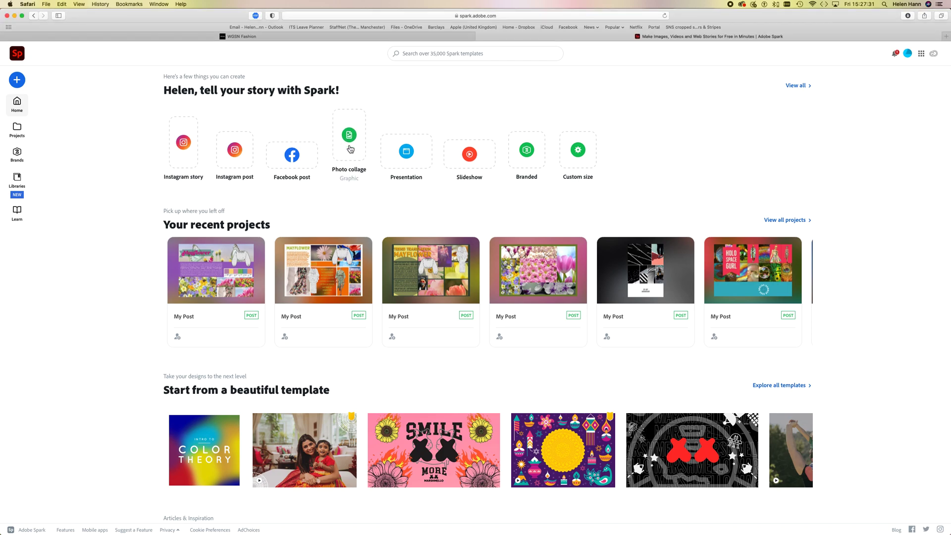
{"action": "left_click", "coordinate": [351, 149]}
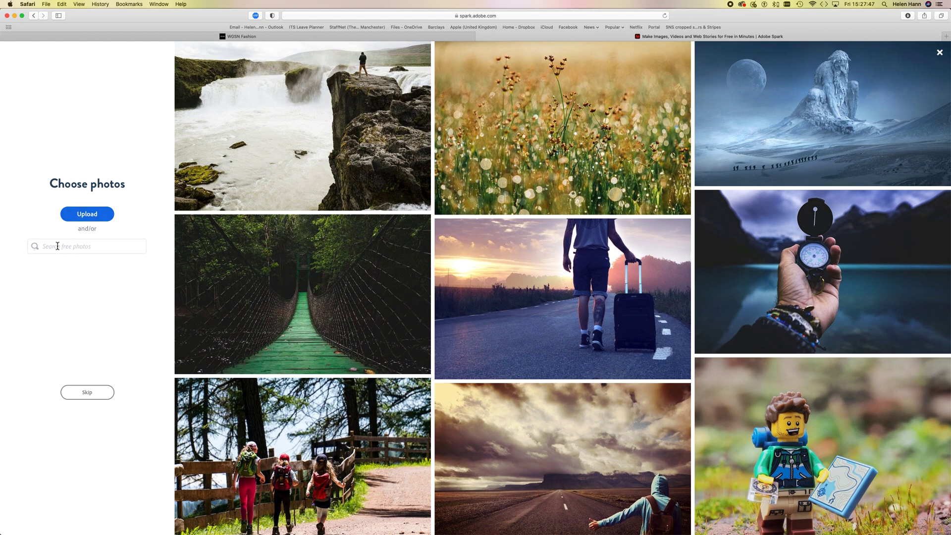
{"action": "left_click", "coordinate": [92, 217]}
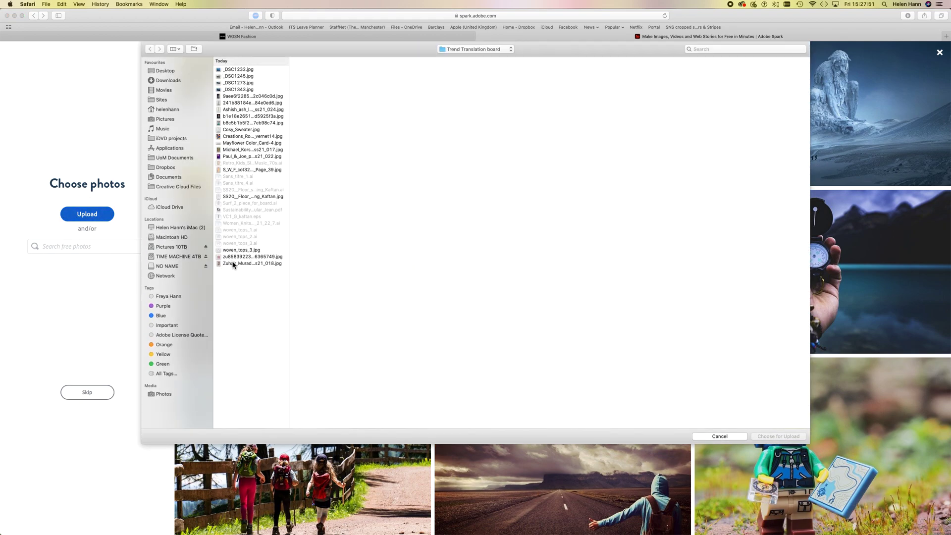
{"action": "left_click", "coordinate": [230, 264]}
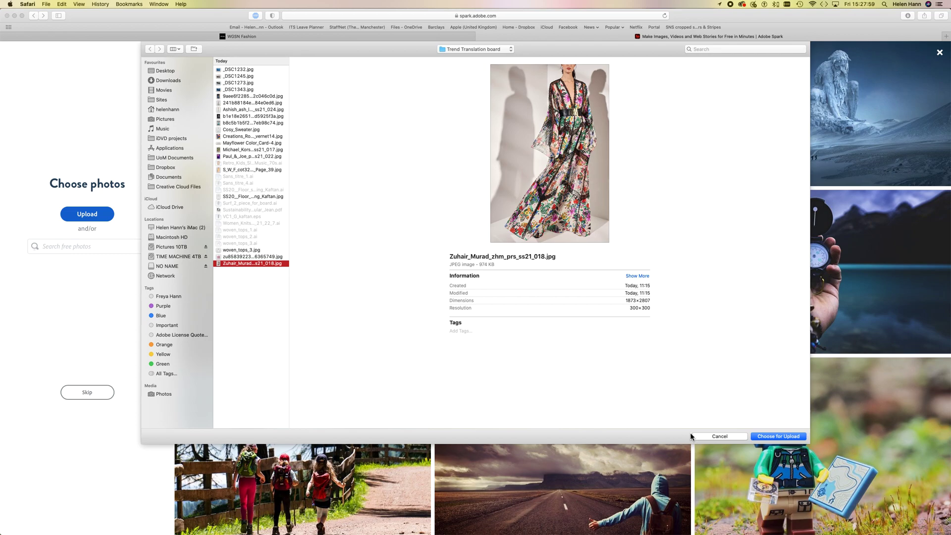
{"action": "left_click", "coordinate": [243, 257]}
{"action": "left_click", "coordinate": [243, 264]}
{"action": "left_click", "coordinate": [777, 437]}
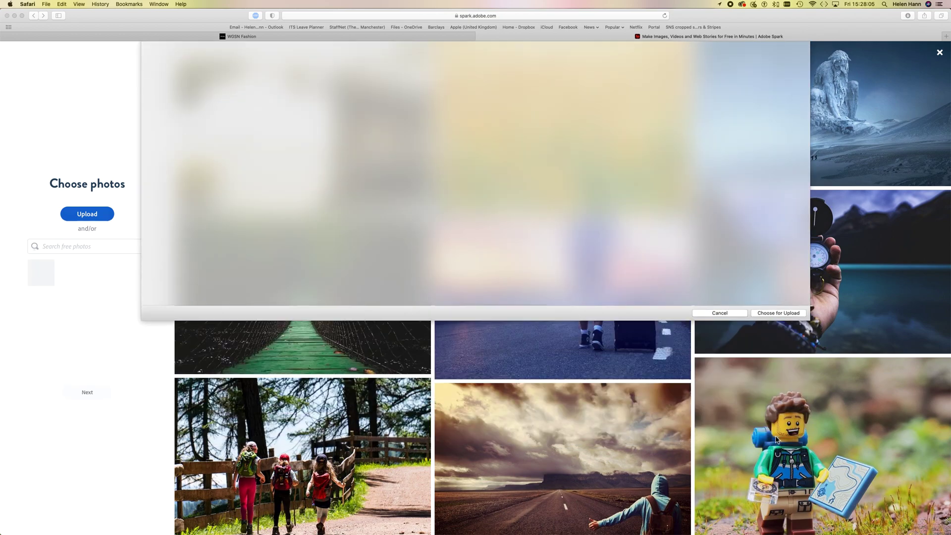
Upload Michael_Kors_krs_ny_ss21_017.jpg and S_W_F_cot320920_SWF_SP21_LB_Page_39.jpg together to the collage photos
{"action": "left_click", "coordinate": [114, 214]}
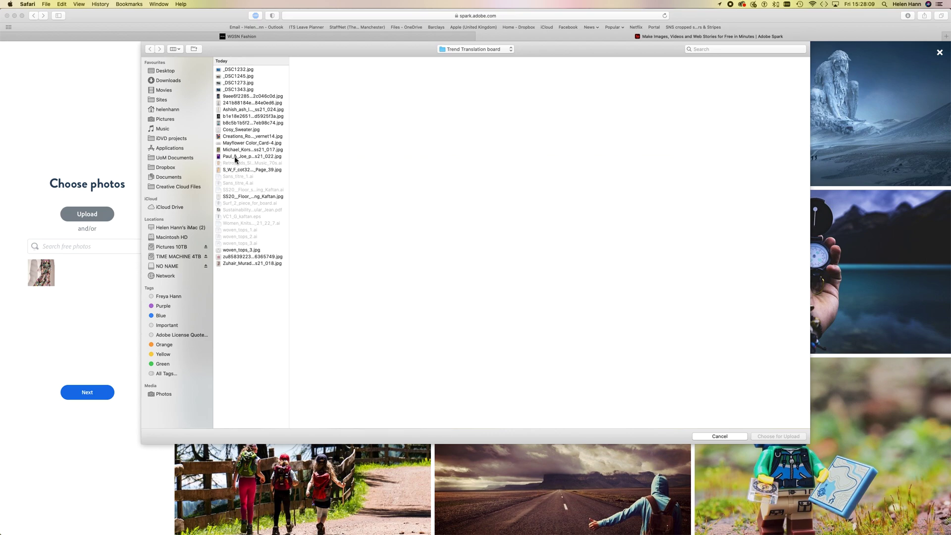
{"action": "left_click", "coordinate": [237, 157]}
{"action": "left_click", "coordinate": [237, 150]}
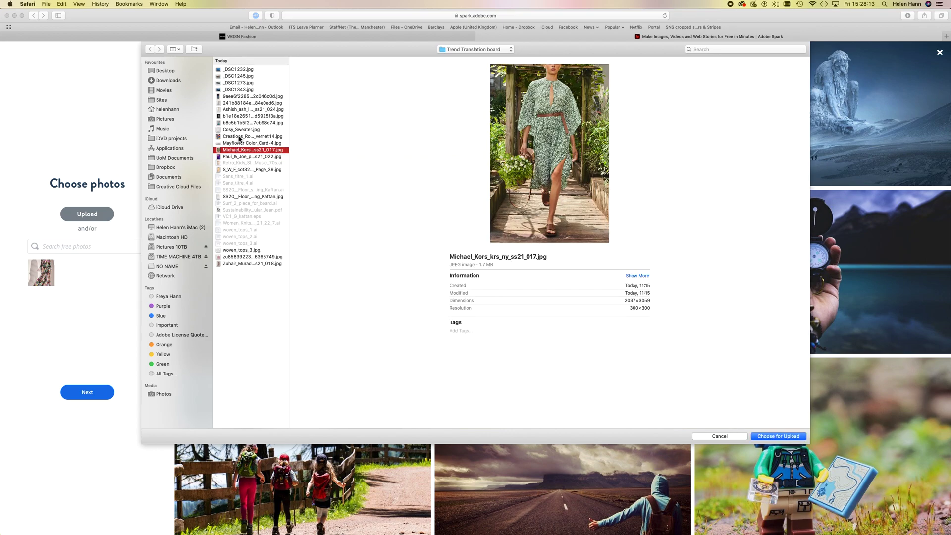
{"action": "left_click", "coordinate": [237, 171]}
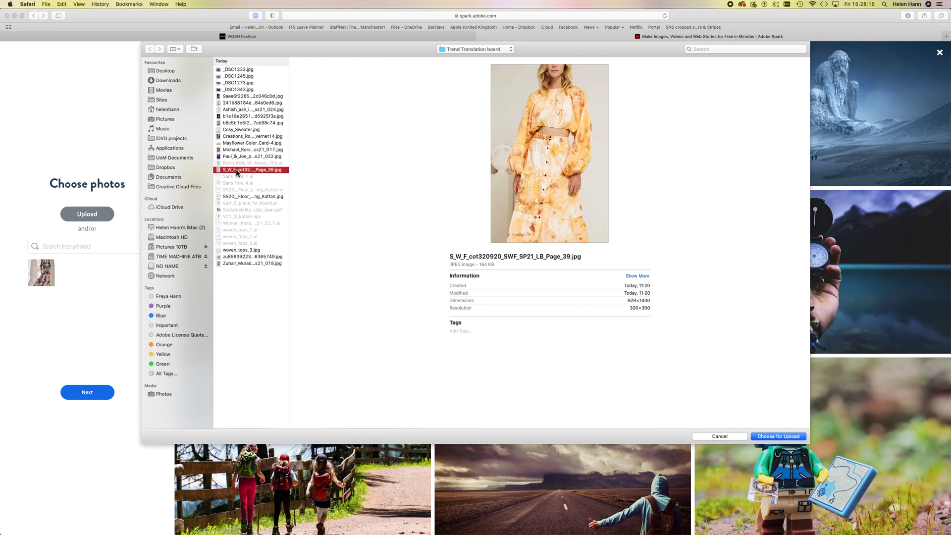
{"action": "left_click", "coordinate": [237, 150], "text": "super"}
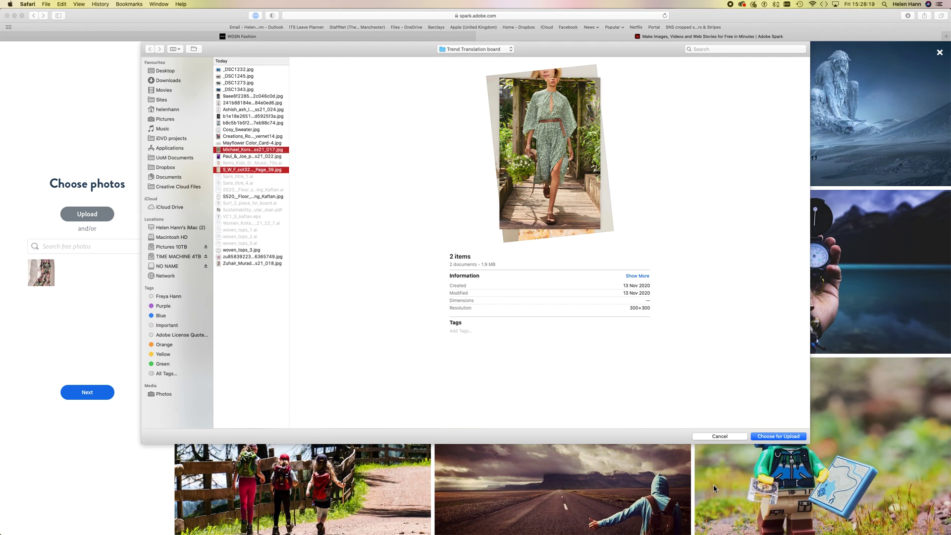
{"action": "left_click", "coordinate": [795, 437]}
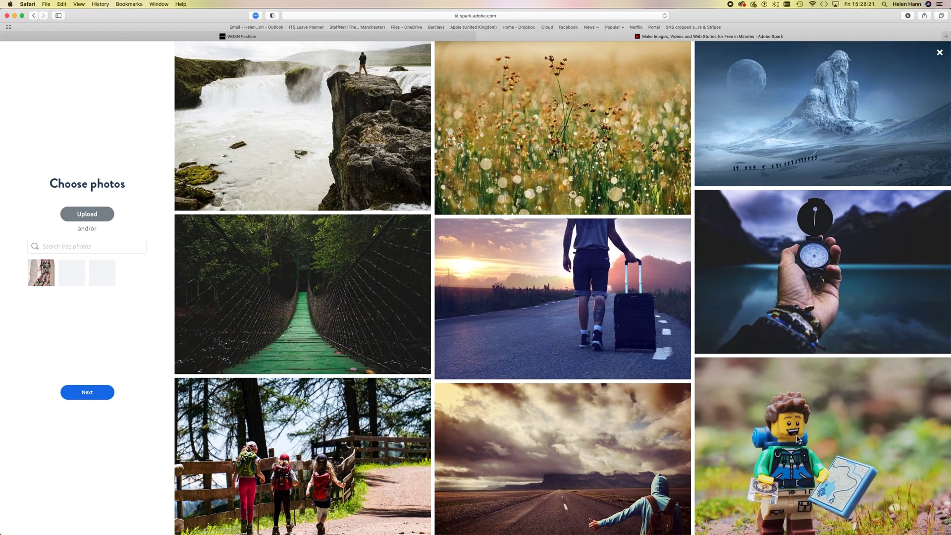
Search the free photos for "spring flowers" and add the densely mixed yellow, blue and purple flowers picture
{"action": "left_click", "coordinate": [72, 247]}
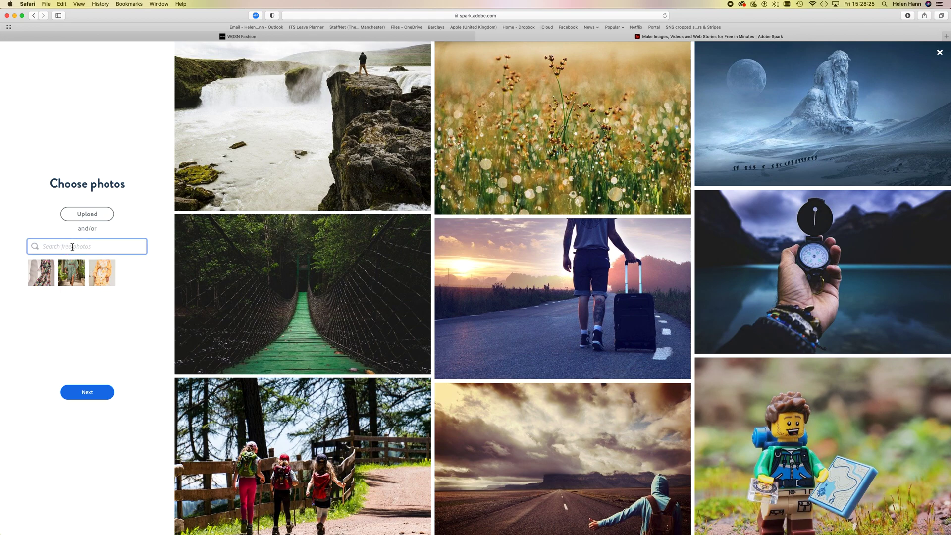
{"action": "type", "text": "spring flowwr"}
{"action": "key", "text": "BackSpace"}
{"action": "key", "text": "BackSpace"}
{"action": "type", "text": "ers"}
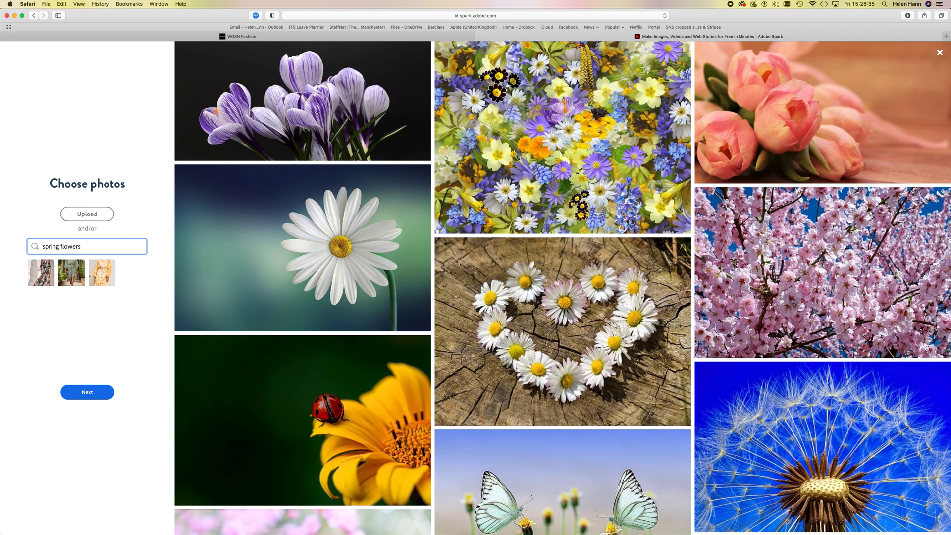
{"action": "left_click", "coordinate": [531, 144]}
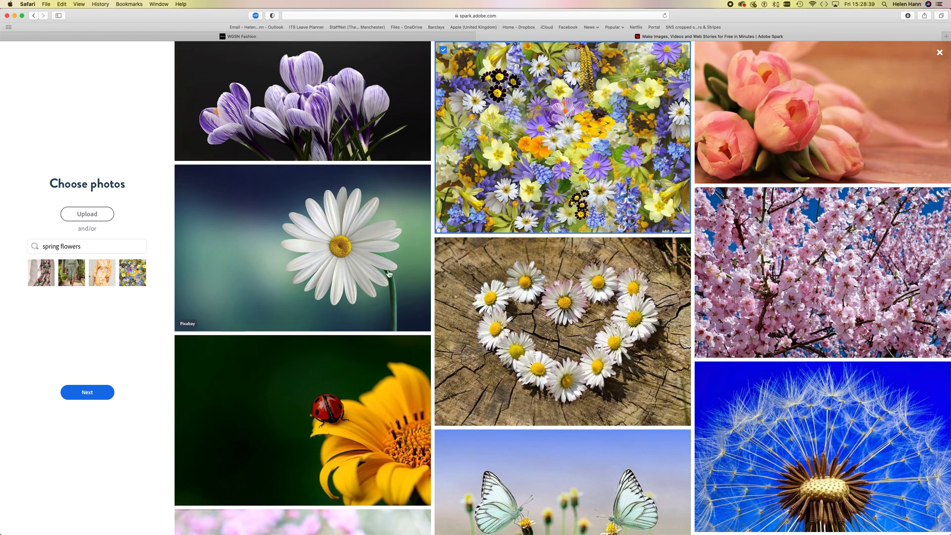
Add the pink tulips photo and the orange and red tulips photo from the spring flowers results
{"action": "scroll", "coordinate": [432, 427], "scroll_direction": "down", "scroll_amount": 15}
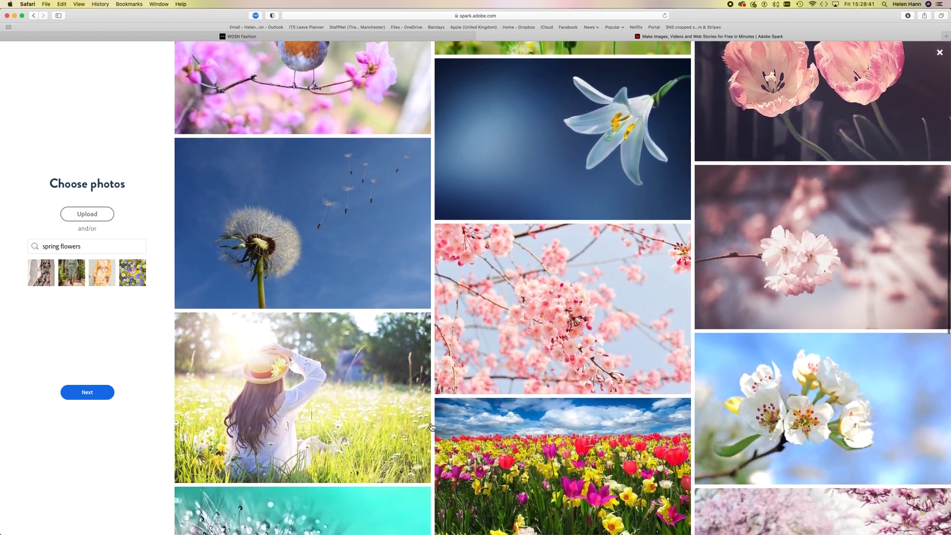
{"action": "scroll", "coordinate": [432, 427], "scroll_direction": "down", "scroll_amount": 10}
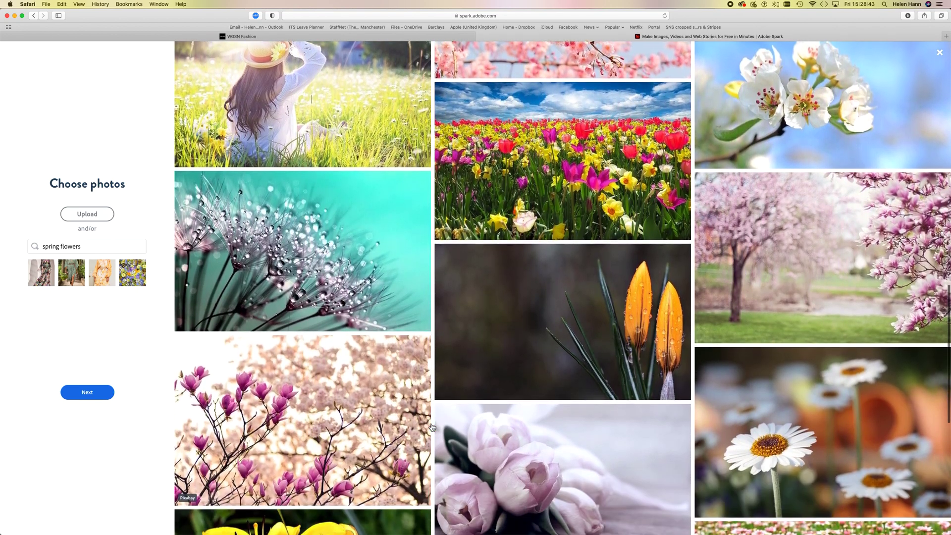
{"action": "scroll", "coordinate": [432, 427], "scroll_direction": "down", "scroll_amount": 12}
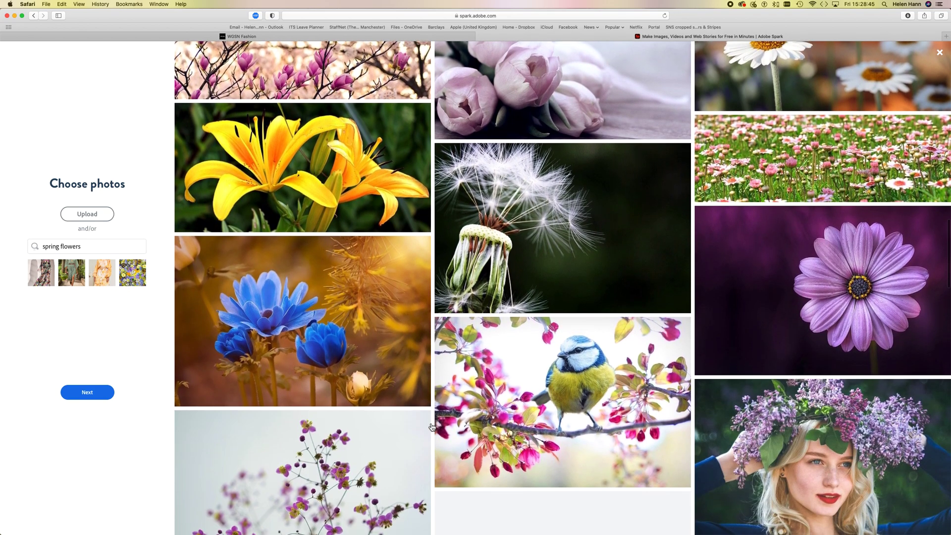
{"action": "scroll", "coordinate": [432, 427], "scroll_direction": "down", "scroll_amount": 6}
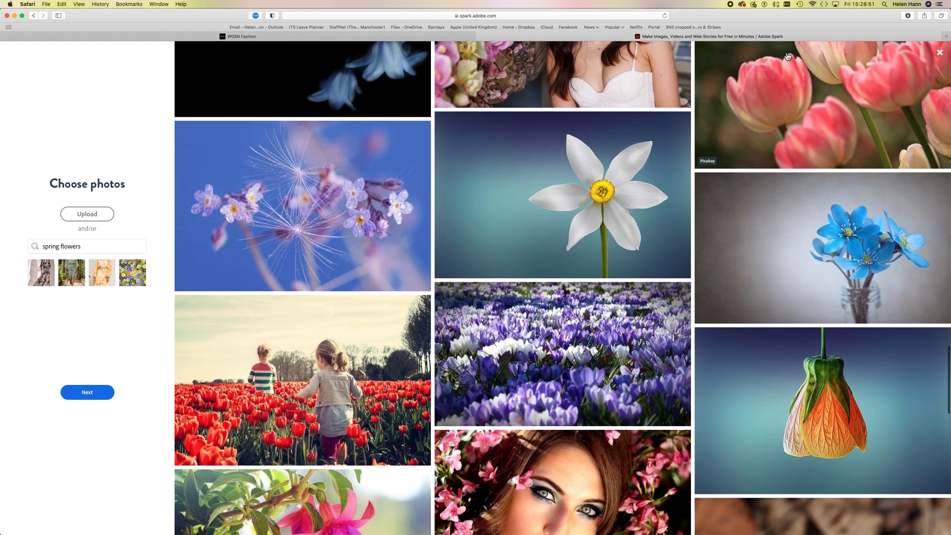
{"action": "left_click", "coordinate": [788, 77]}
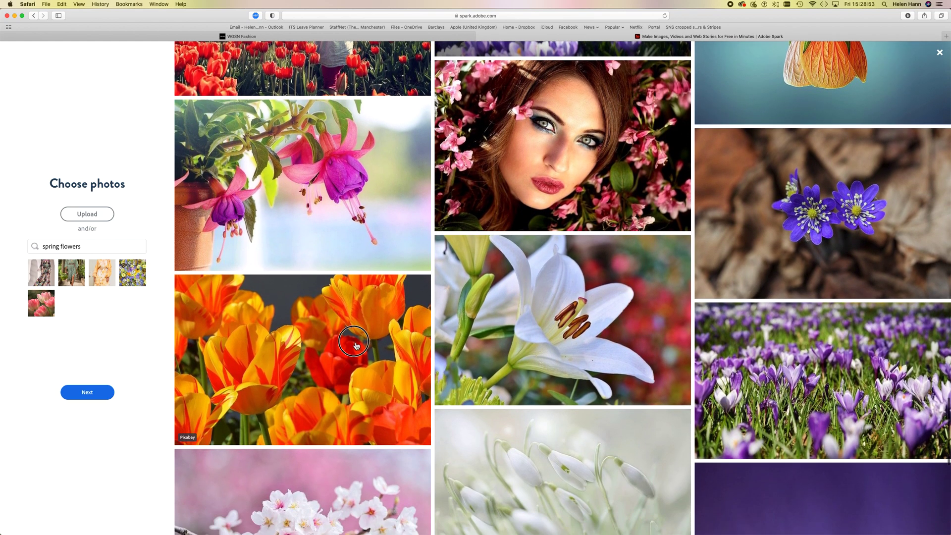
{"action": "left_click", "coordinate": [355, 345]}
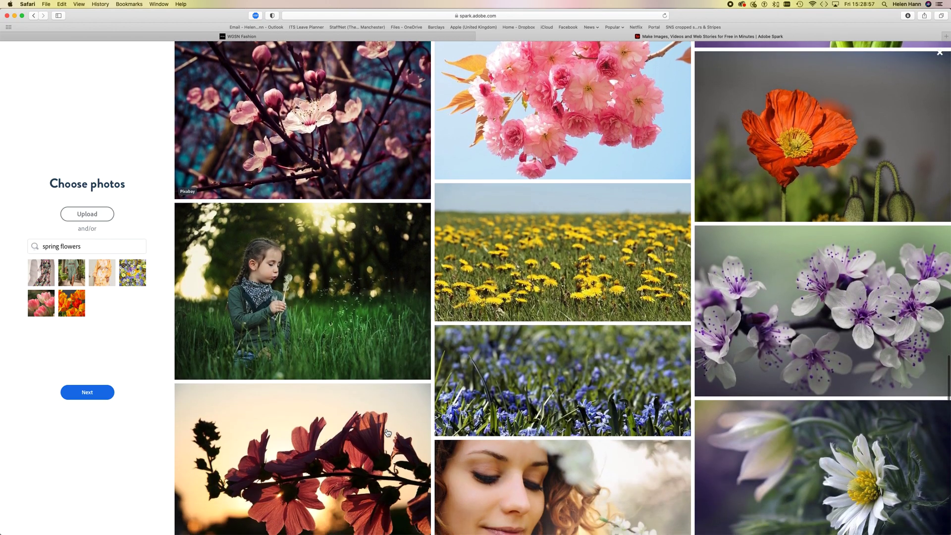
Add the basket of lilacs and the purple and white pansies photos, and accept the photo selection
{"action": "scroll", "coordinate": [388, 433], "scroll_direction": "down", "scroll_amount": 5}
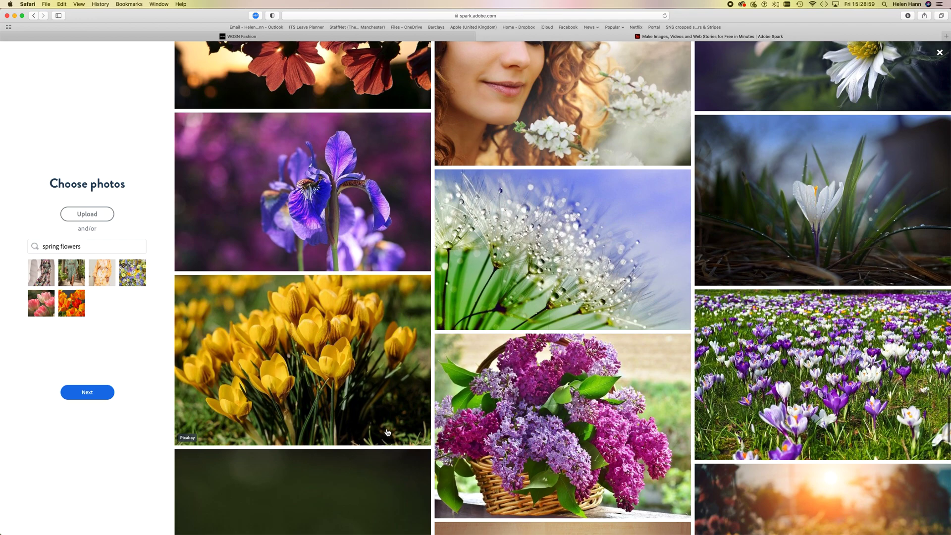
{"action": "left_click", "coordinate": [540, 427]}
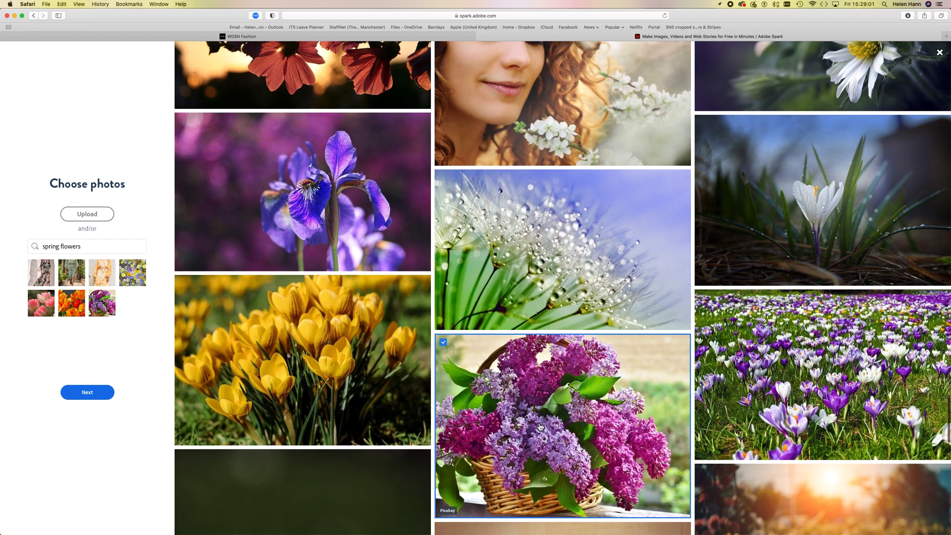
{"action": "scroll", "coordinate": [581, 470], "scroll_direction": "down", "scroll_amount": 12}
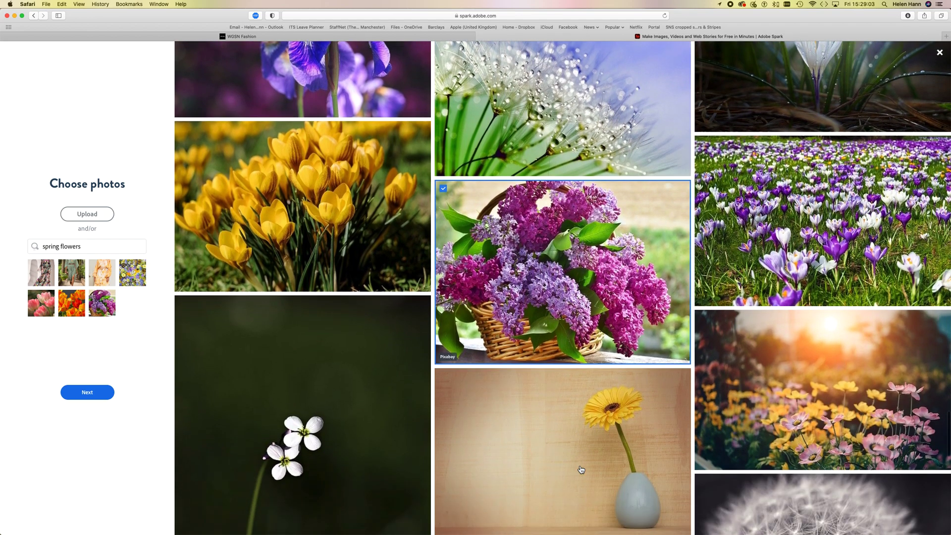
{"action": "scroll", "coordinate": [581, 470], "scroll_direction": "down", "scroll_amount": 10}
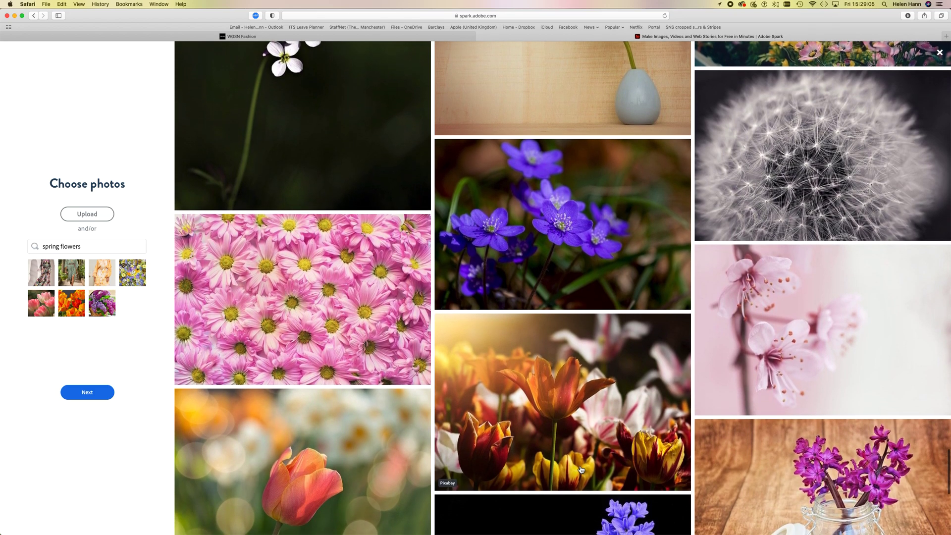
{"action": "scroll", "coordinate": [581, 470], "scroll_direction": "down", "scroll_amount": 5}
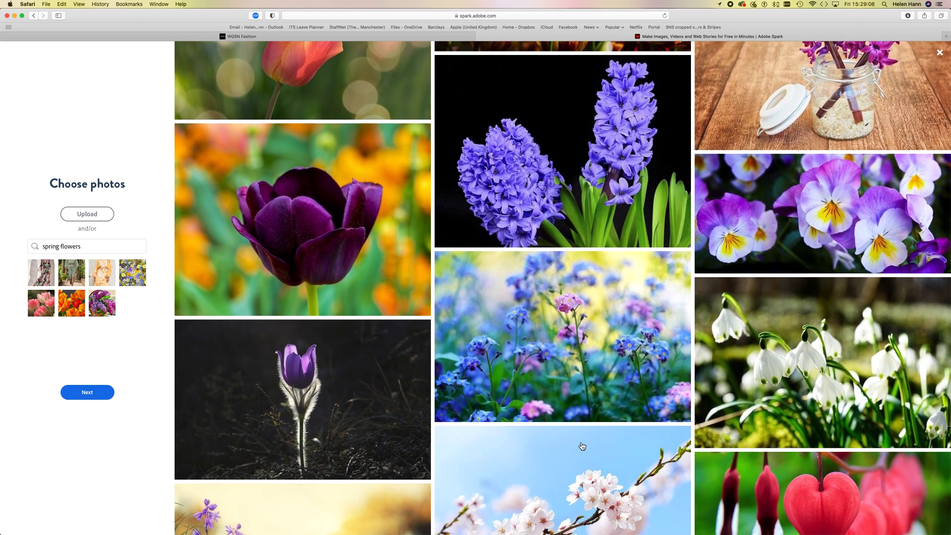
{"action": "left_click", "coordinate": [776, 243]}
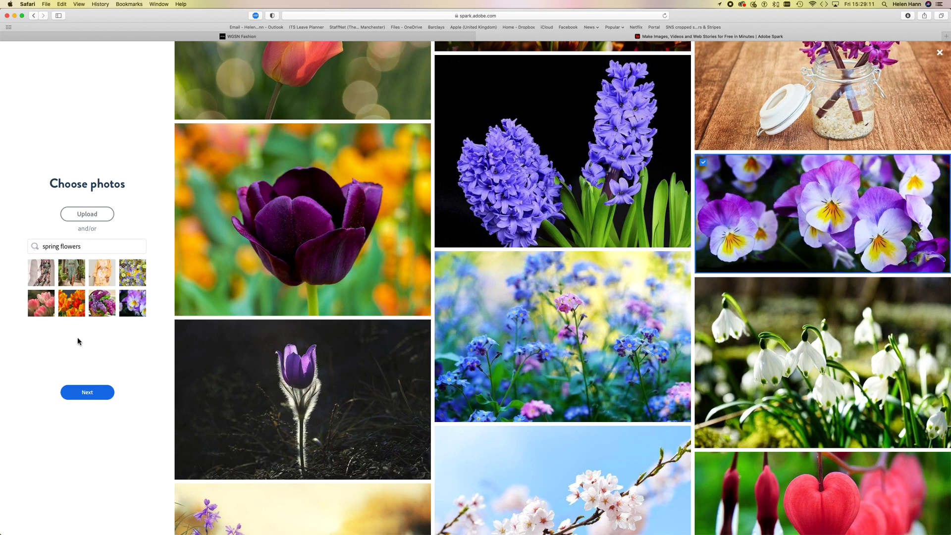
{"action": "left_click", "coordinate": [87, 392]}
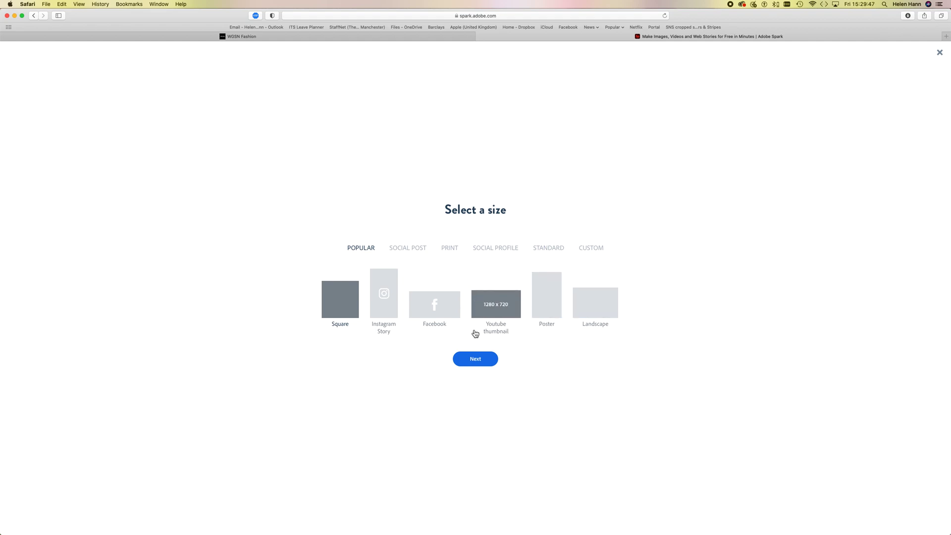
Set a custom collage size of 297 mm wide by 210 mm high and create the collage
{"action": "left_click", "coordinate": [451, 249]}
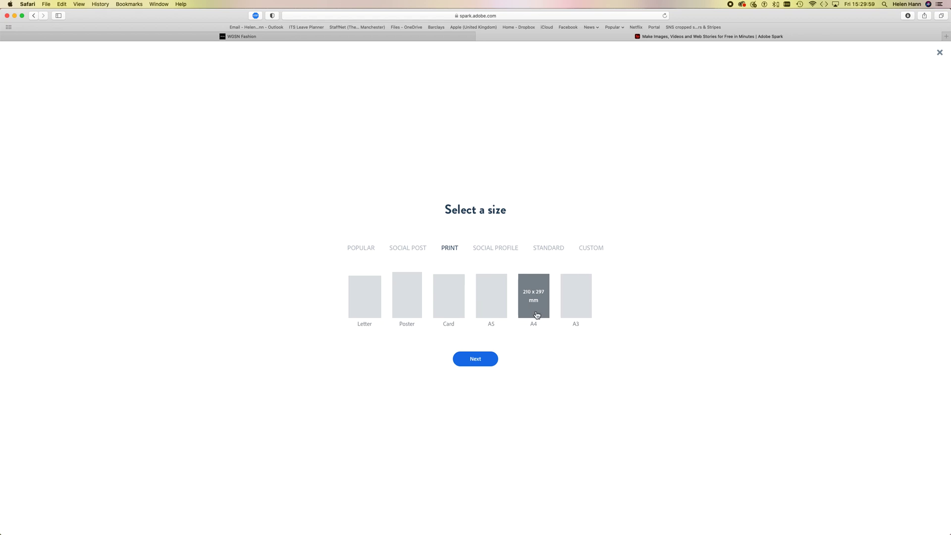
{"action": "left_click", "coordinate": [594, 253]}
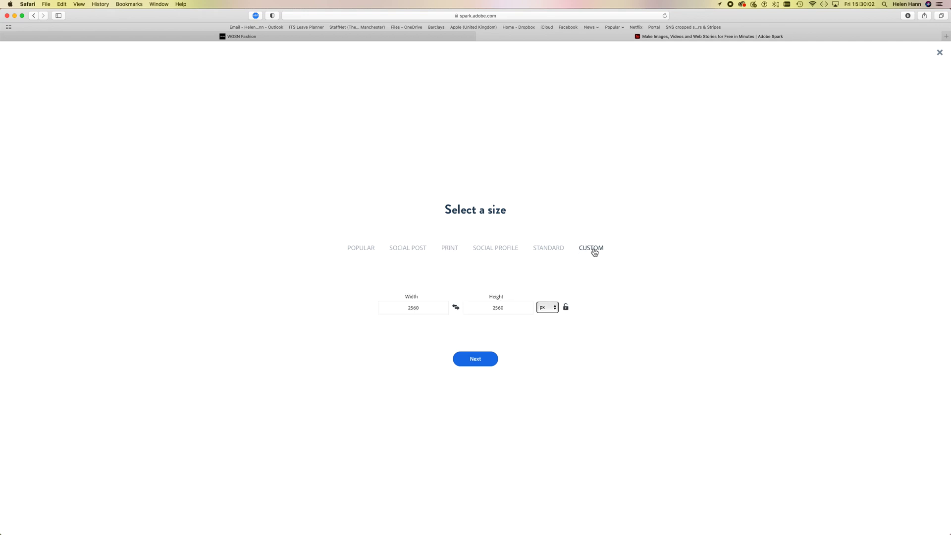
{"action": "left_click", "coordinate": [549, 307]}
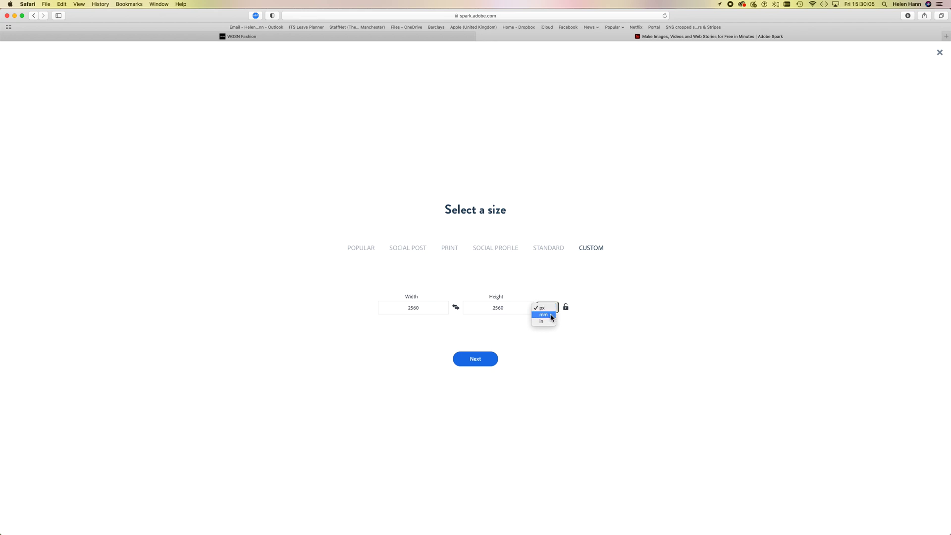
{"action": "left_click", "coordinate": [543, 315]}
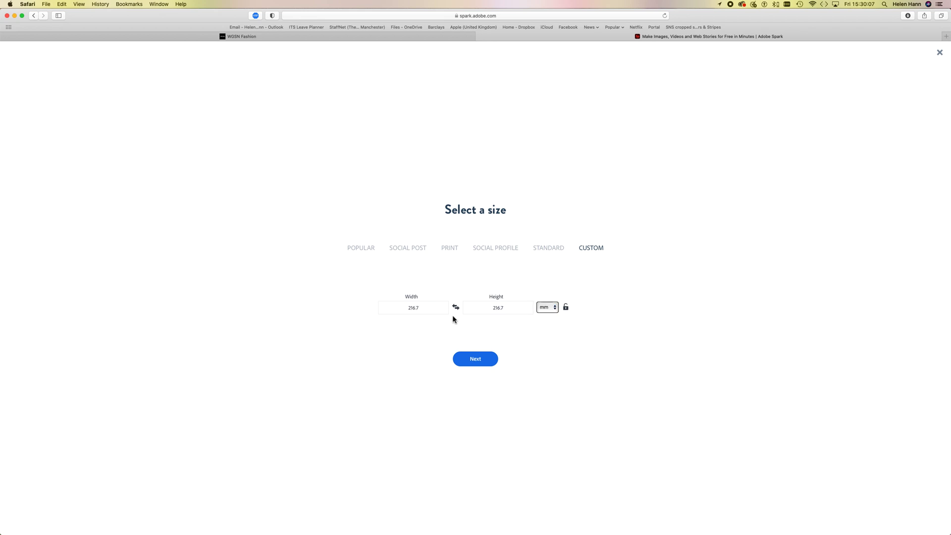
{"action": "left_click", "coordinate": [382, 307]}
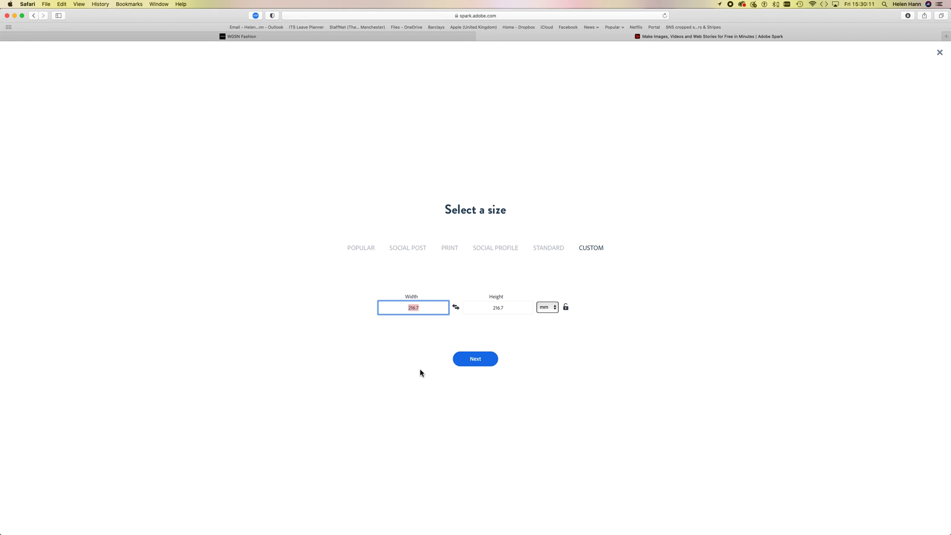
{"action": "type", "text": "297"}
{"action": "left_click", "coordinate": [506, 308]}
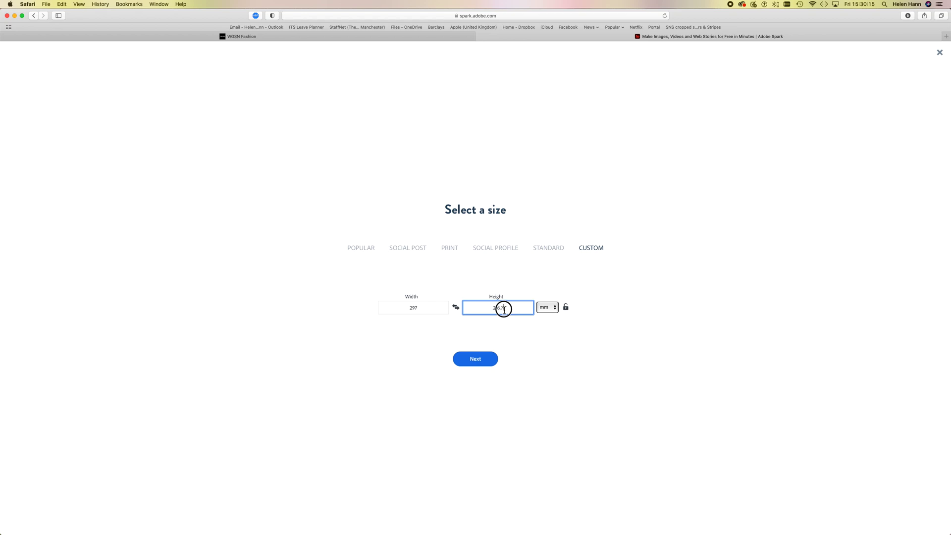
{"action": "type", "text": "210"}
{"action": "left_click", "coordinate": [476, 360]}
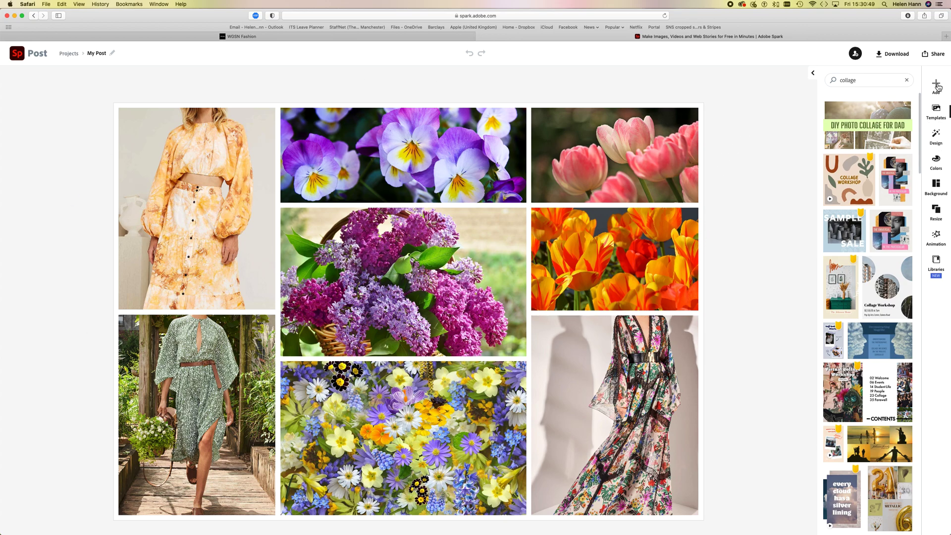
Apply the cream "6 DIY" design variation with the blank side column to the collage
{"action": "left_click", "coordinate": [936, 136]}
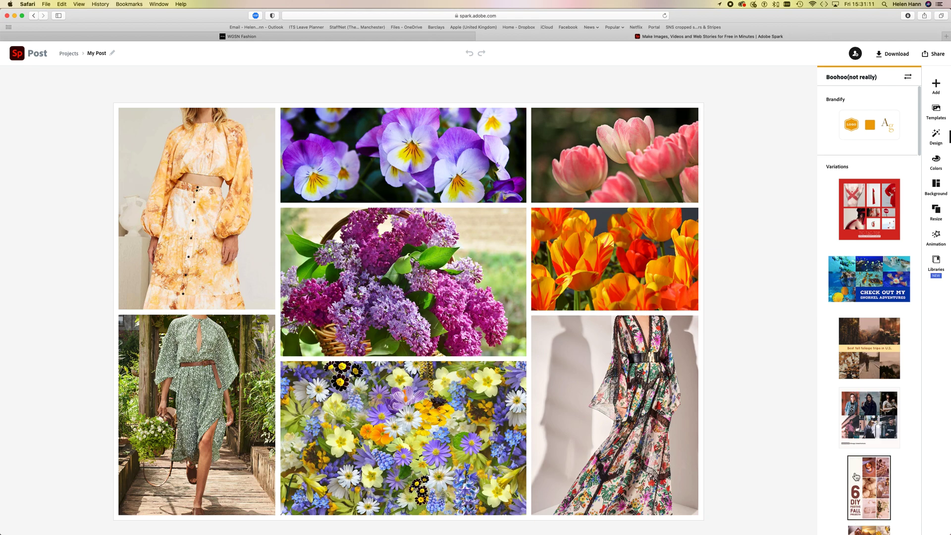
{"action": "scroll", "coordinate": [868, 492], "scroll_direction": "down", "scroll_amount": 1}
{"action": "scroll", "coordinate": [869, 494], "scroll_direction": "down", "scroll_amount": 5}
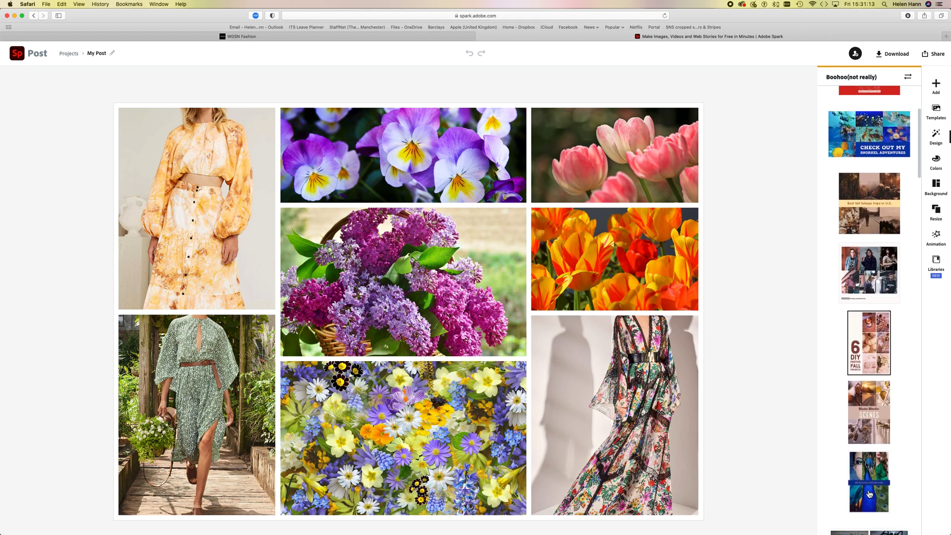
{"action": "left_click", "coordinate": [900, 431]}
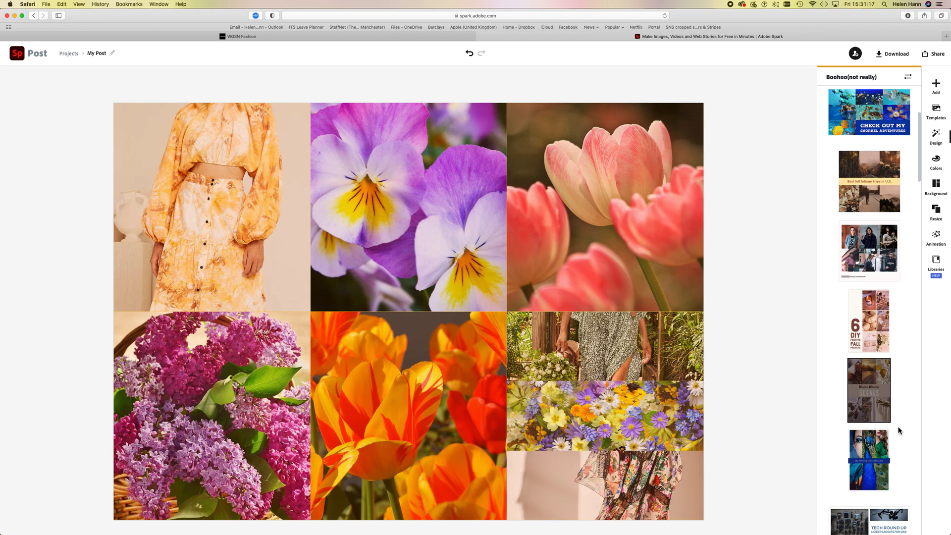
{"action": "left_click", "coordinate": [870, 340]}
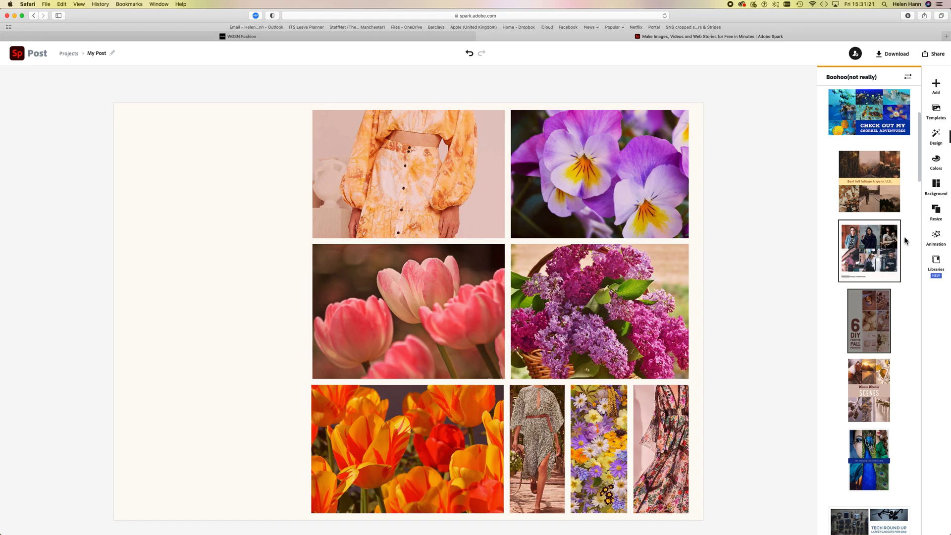
Start a new text element from scratch on the collage
{"action": "left_click", "coordinate": [936, 85]}
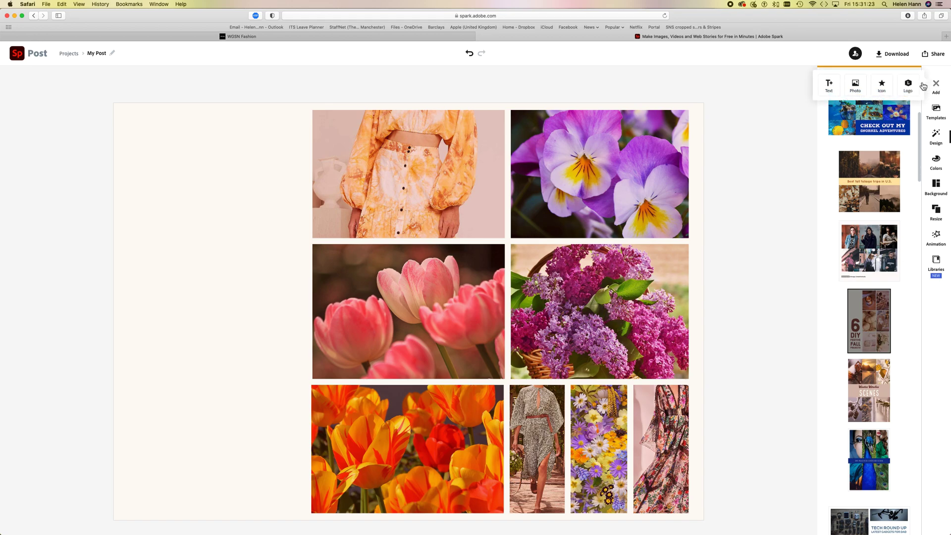
{"action": "left_click", "coordinate": [829, 85]}
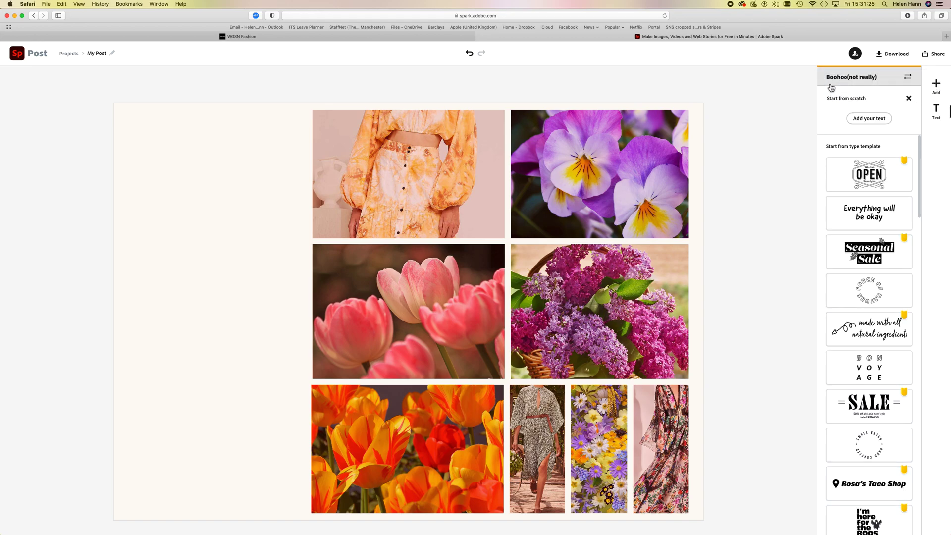
{"action": "left_click", "coordinate": [870, 120]}
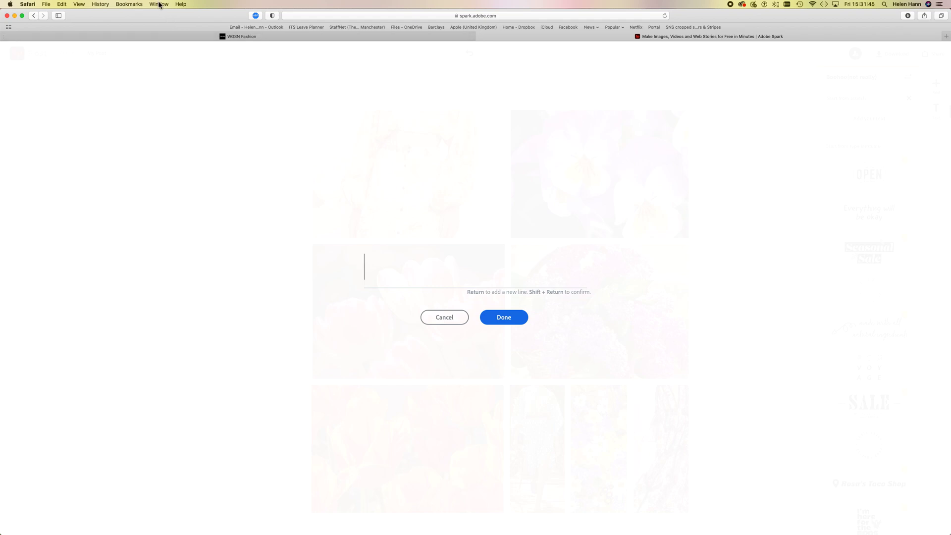
In a new browser tab, search Google for "lorem ipsum" and open the lipsum.com generator site
{"action": "left_click", "coordinate": [46, 4]}
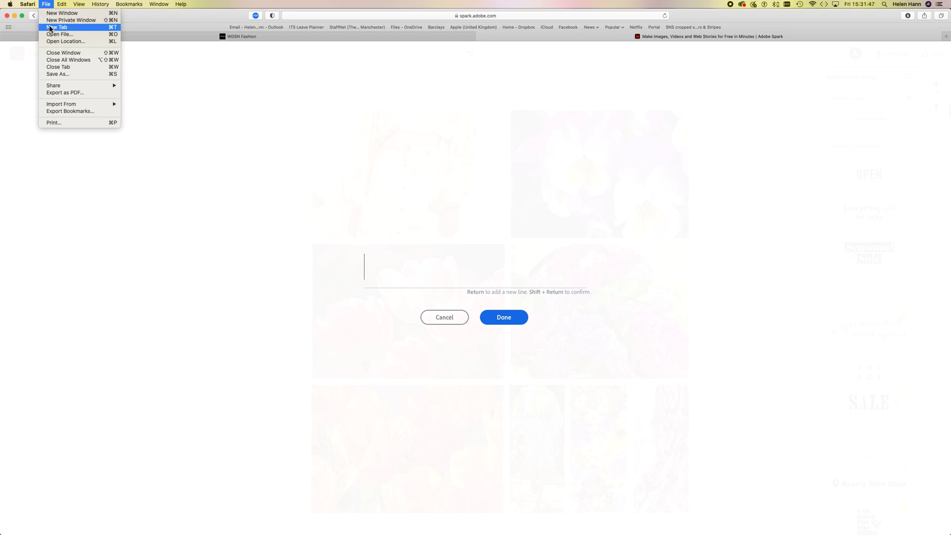
{"action": "left_click", "coordinate": [50, 28]}
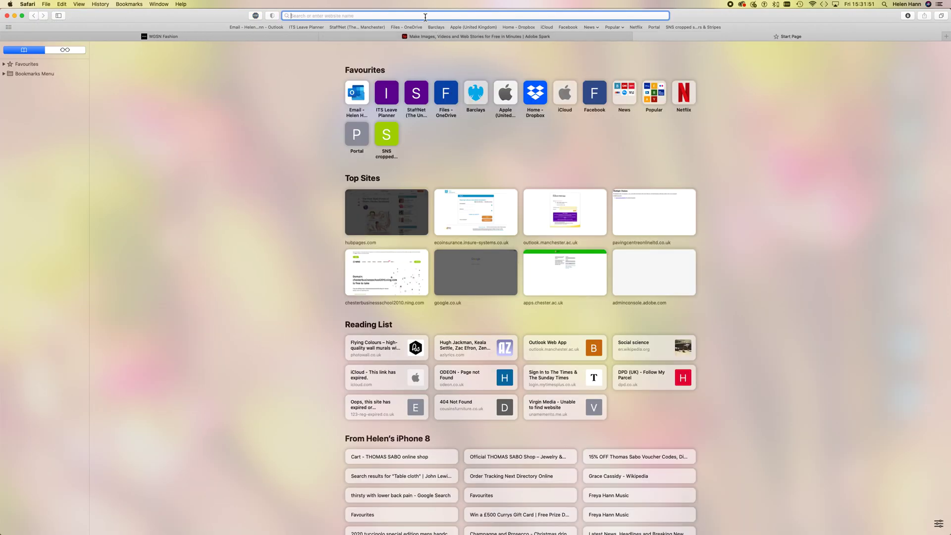
{"action": "type", "text": "lorum"}
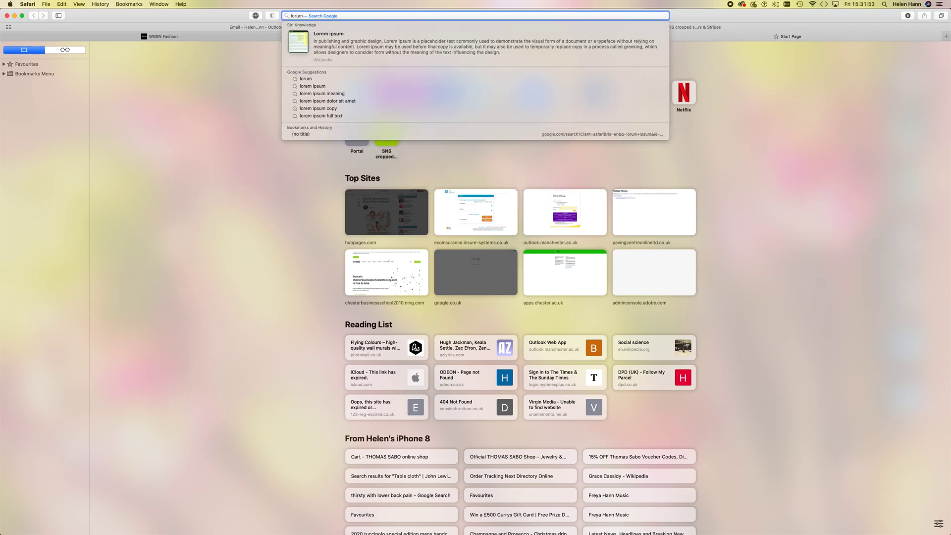
{"action": "left_click", "coordinate": [319, 86]}
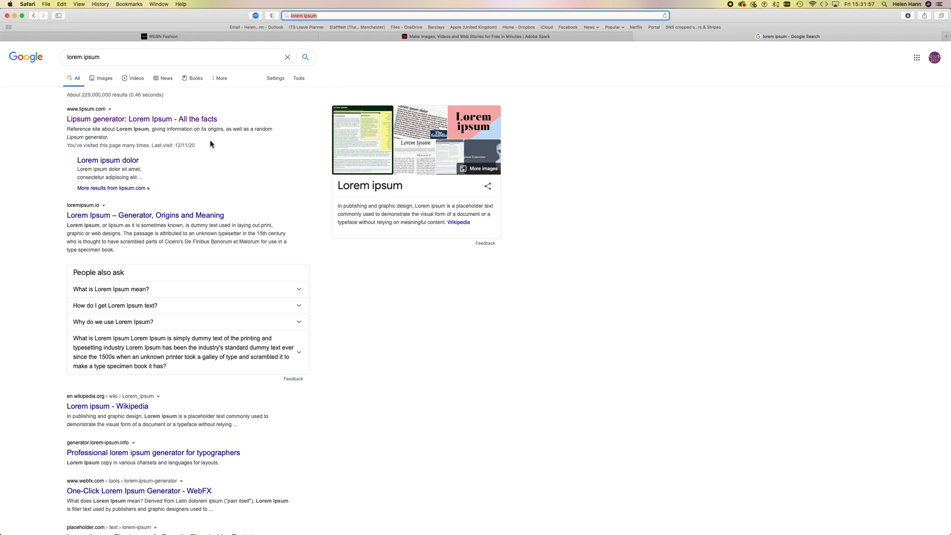
{"action": "left_click", "coordinate": [172, 120]}
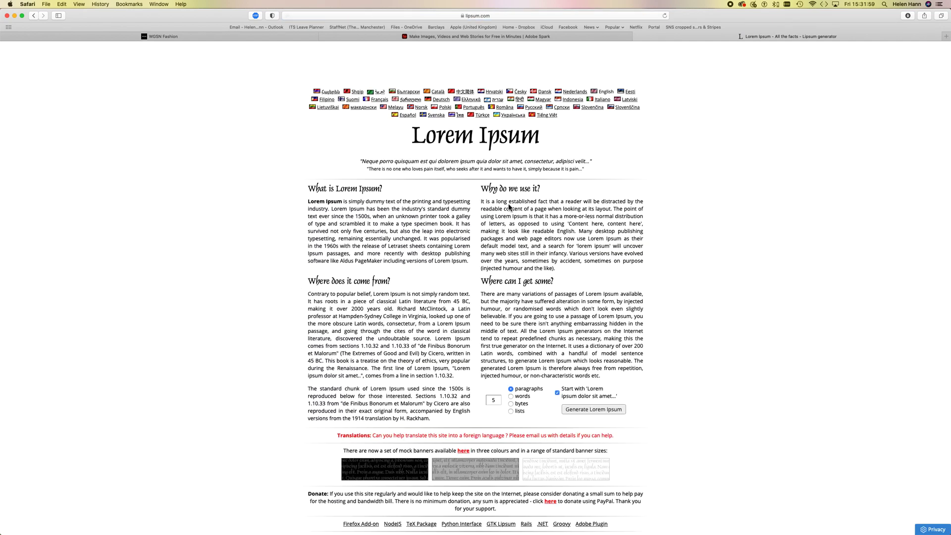
Copy the Section 1.10.32 Latin passage and paste it into the new text element in Adobe Spark
{"action": "scroll", "coordinate": [509, 331], "scroll_direction": "down", "scroll_amount": 10}
{"action": "scroll", "coordinate": [509, 333], "scroll_direction": "down", "scroll_amount": 3}
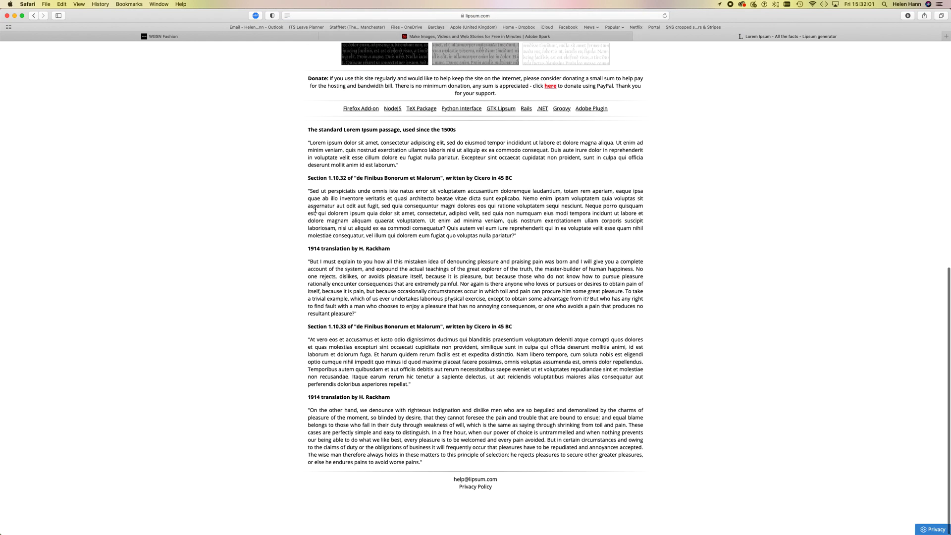
{"action": "left_click_drag", "start_coordinate": [311, 192], "coordinate": [512, 237]}
{"action": "key", "text": "super+c"}
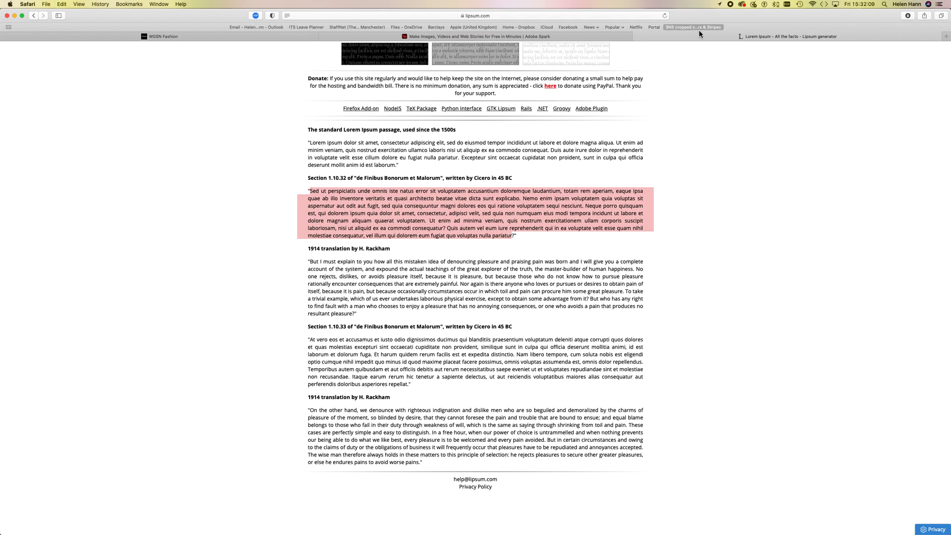
{"action": "left_click", "coordinate": [535, 36]}
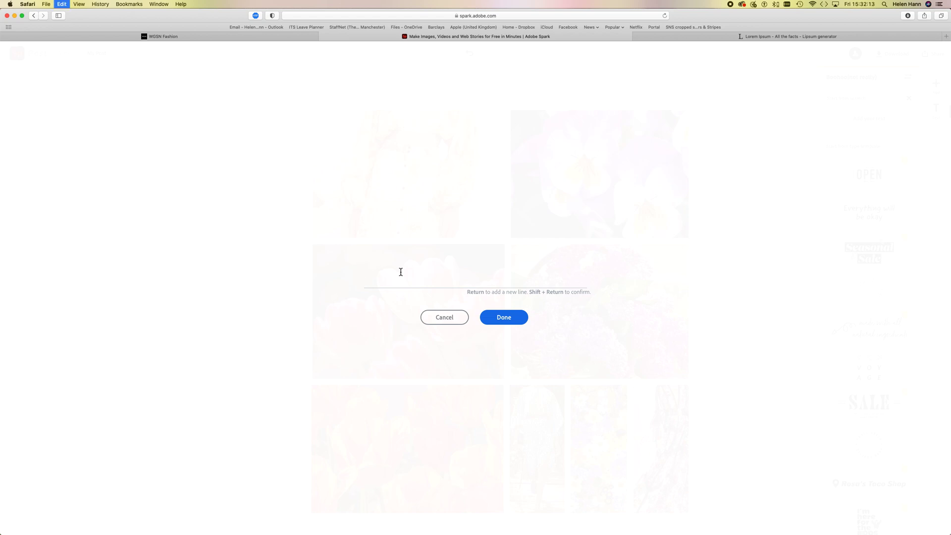
{"action": "key", "text": "super+v"}
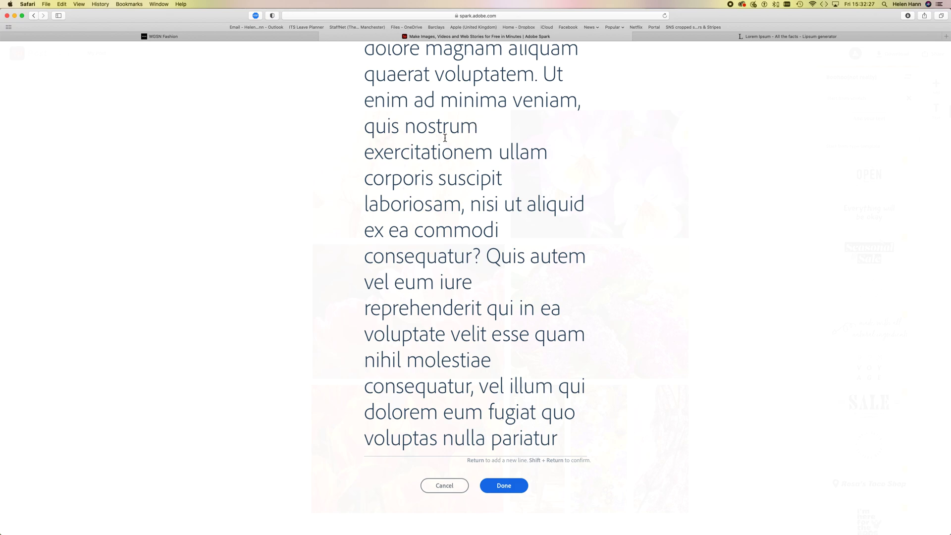
Split the pasted text into paragraphs with blank lines before "Nemo enim ipsam" and "Neque porro quisquam"
{"action": "scroll", "coordinate": [450, 137], "scroll_direction": "up", "scroll_amount": 15}
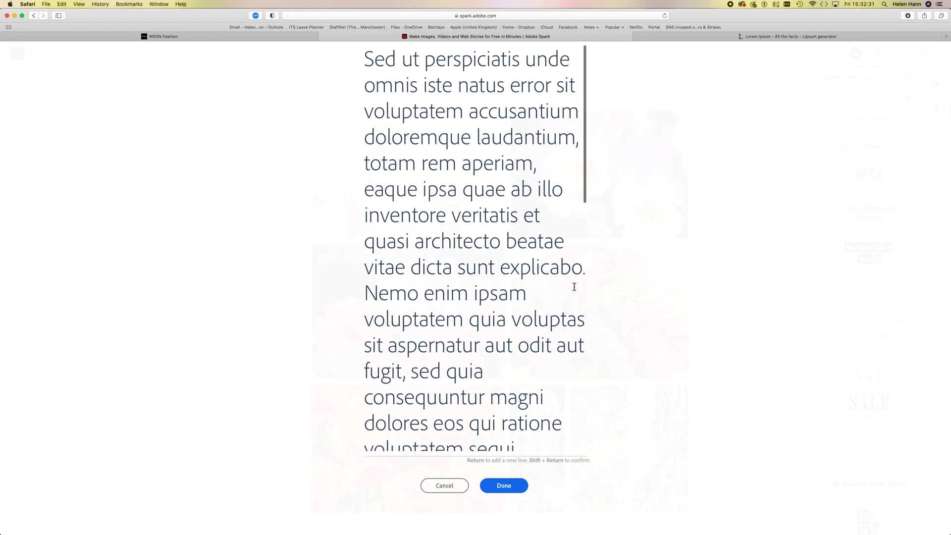
{"action": "left_click", "coordinate": [366, 292]}
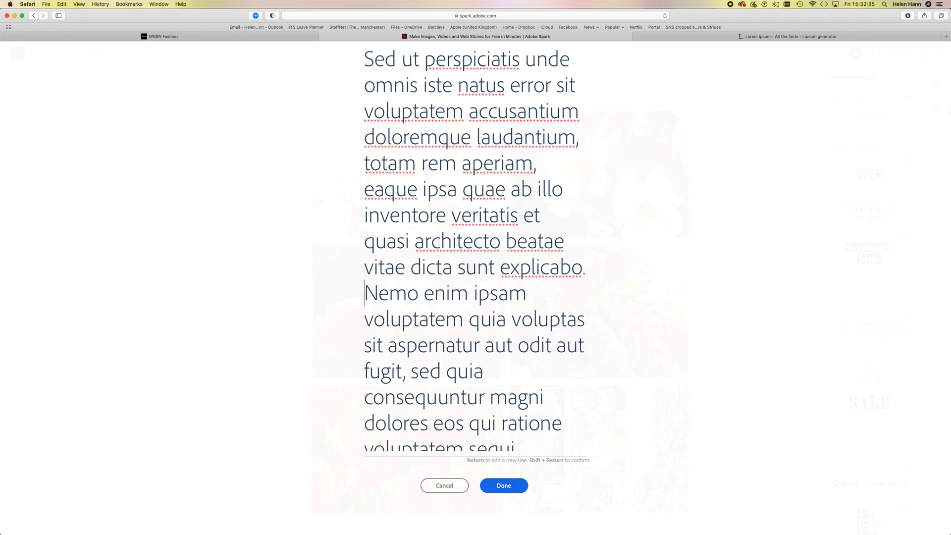
{"action": "key", "text": "Return"}
{"action": "key", "text": "Return"}
{"action": "scroll", "coordinate": [412, 303], "scroll_direction": "down", "scroll_amount": 10}
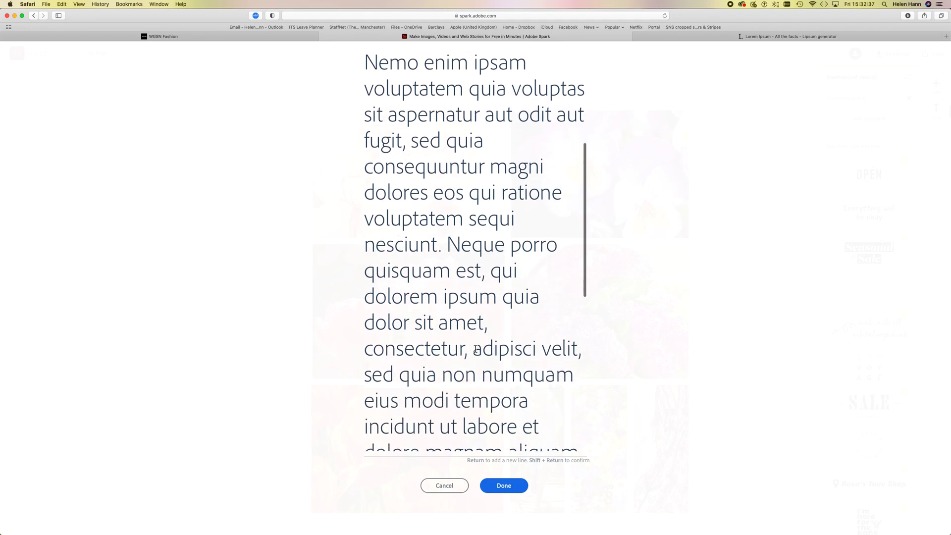
{"action": "left_click", "coordinate": [447, 225]}
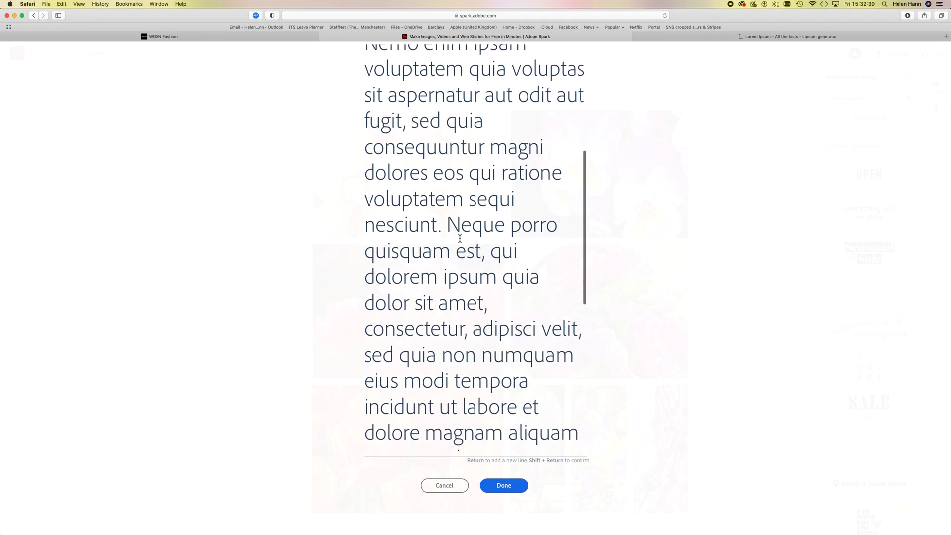
{"action": "key", "text": "Return"}
{"action": "key", "text": "Return"}
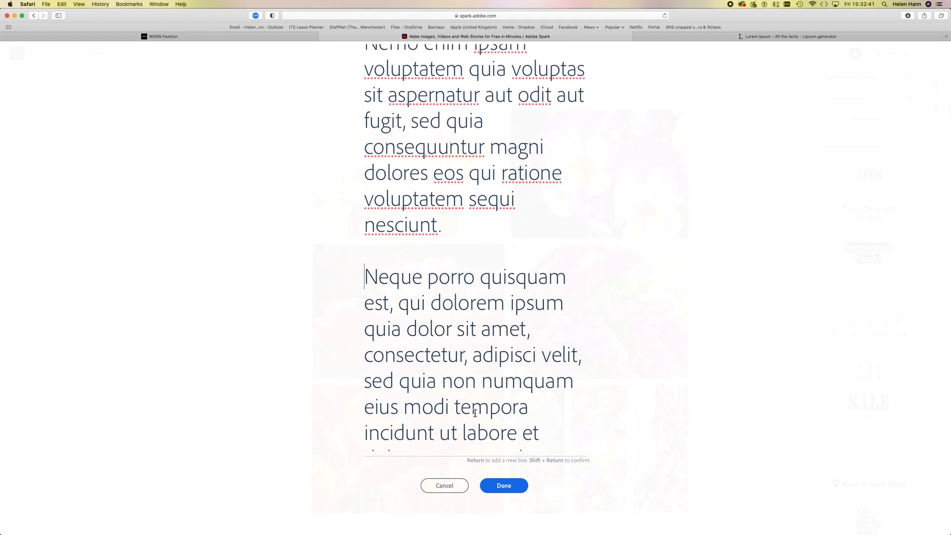
Add a full stop after the final word "pariatur" and place the text on the collage
{"action": "scroll", "coordinate": [477, 382], "scroll_direction": "down", "scroll_amount": 14}
{"action": "scroll", "coordinate": [477, 382], "scroll_direction": "down", "scroll_amount": 1}
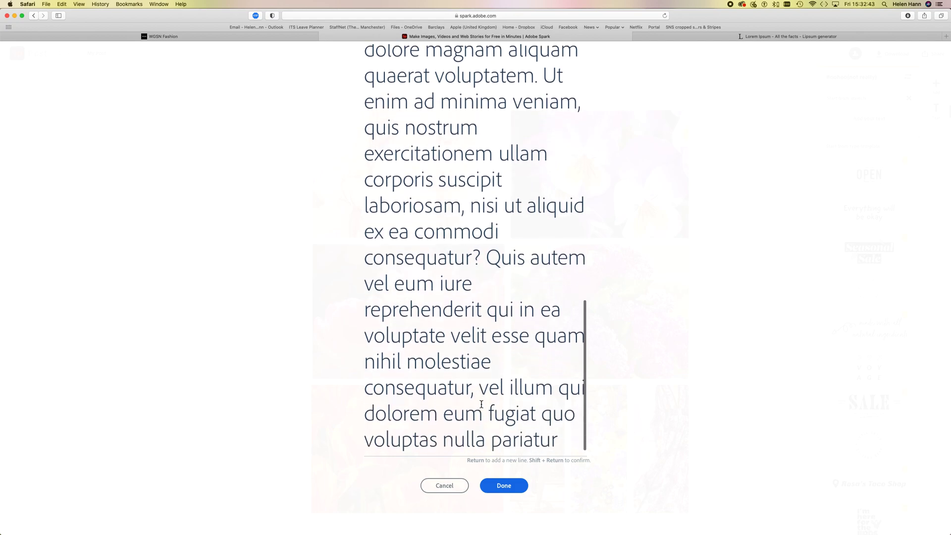
{"action": "left_click", "coordinate": [560, 440]}
{"action": "type", "text": "."}
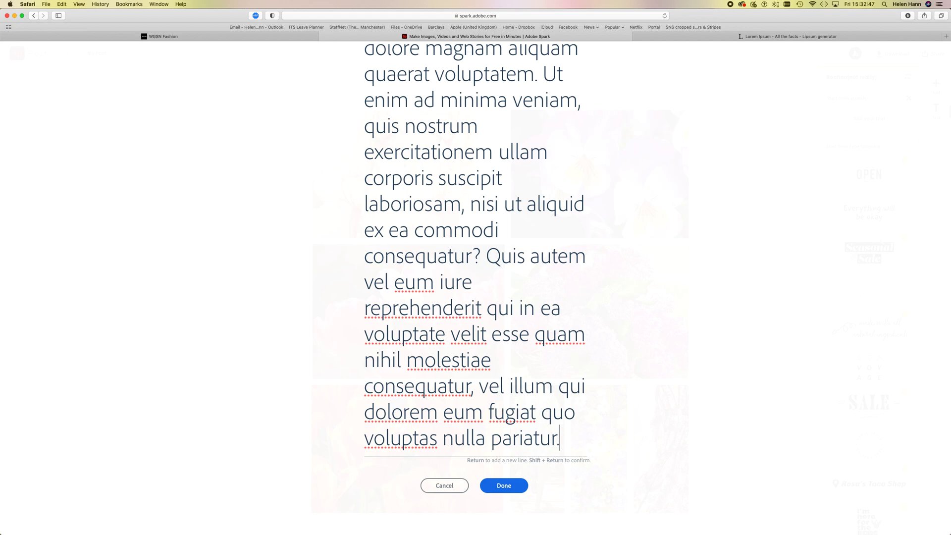
{"action": "left_click", "coordinate": [515, 486]}
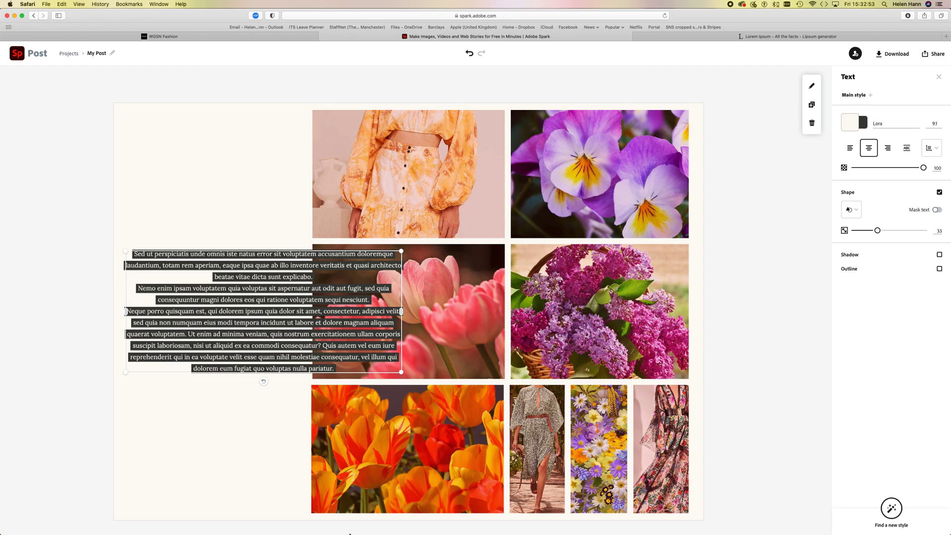
Shrink the text block to font size 7 inside the blank column beside the photos and align it left
{"action": "left_click", "coordinate": [373, 380]}
{"action": "left_click_drag", "start_coordinate": [373, 380], "coordinate": [308, 373]}
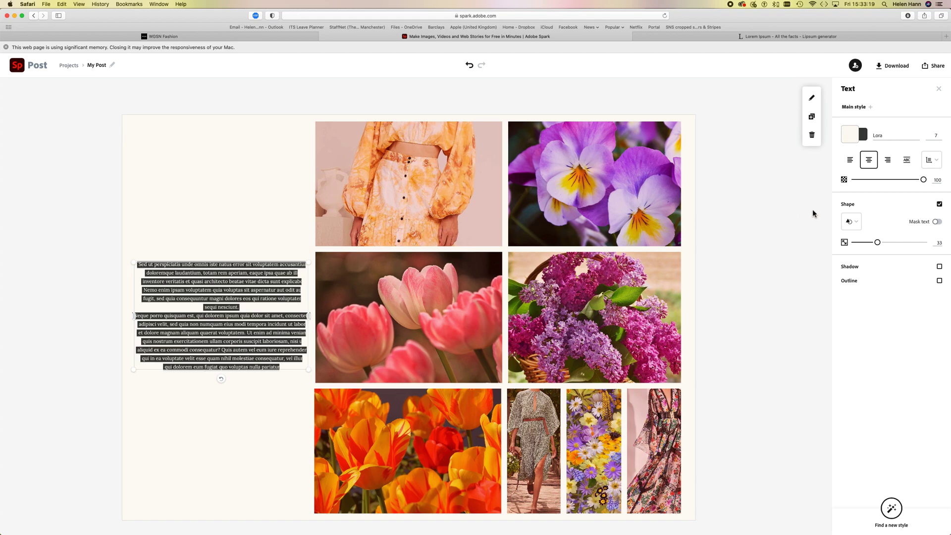
{"action": "left_click", "coordinate": [850, 162]}
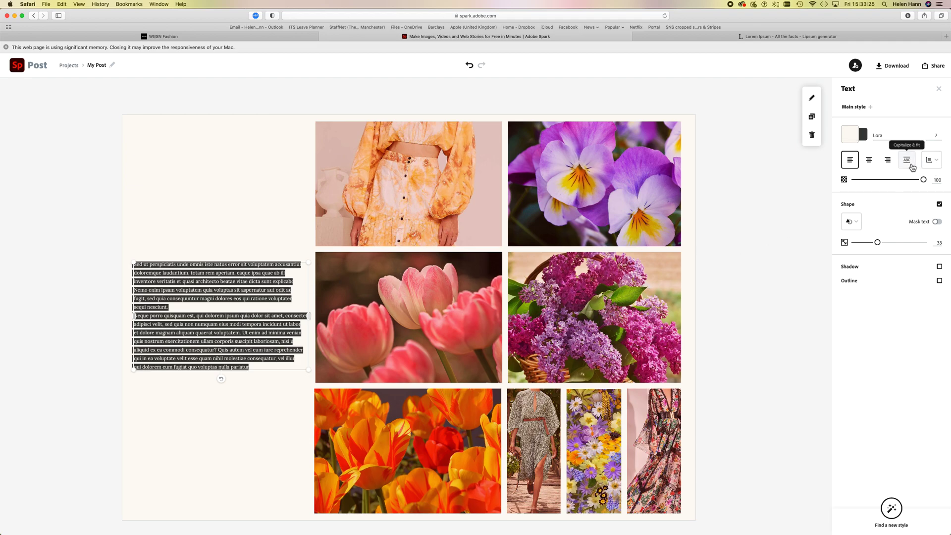
Try the Capitalize & fit alignment on the text block and return it to left alignment
{"action": "left_click", "coordinate": [911, 164]}
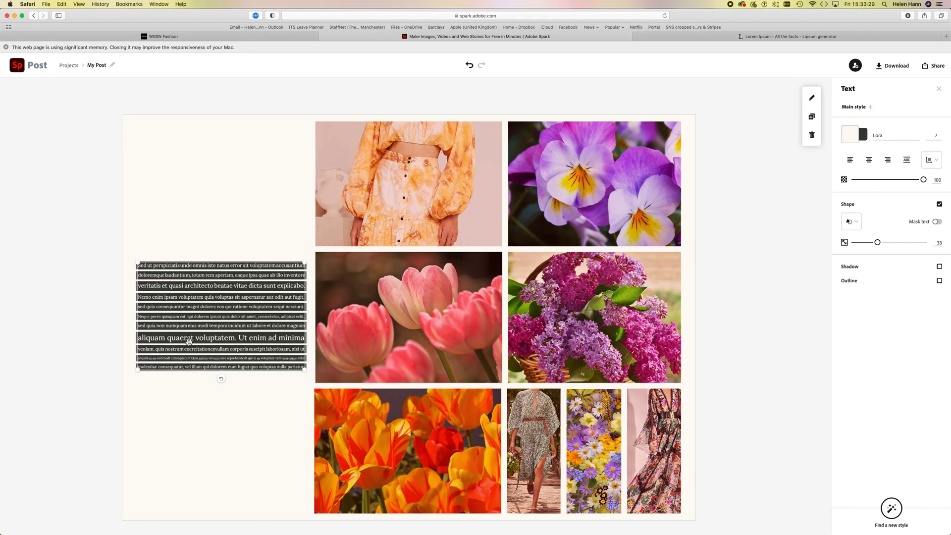
{"action": "left_click", "coordinate": [234, 431]}
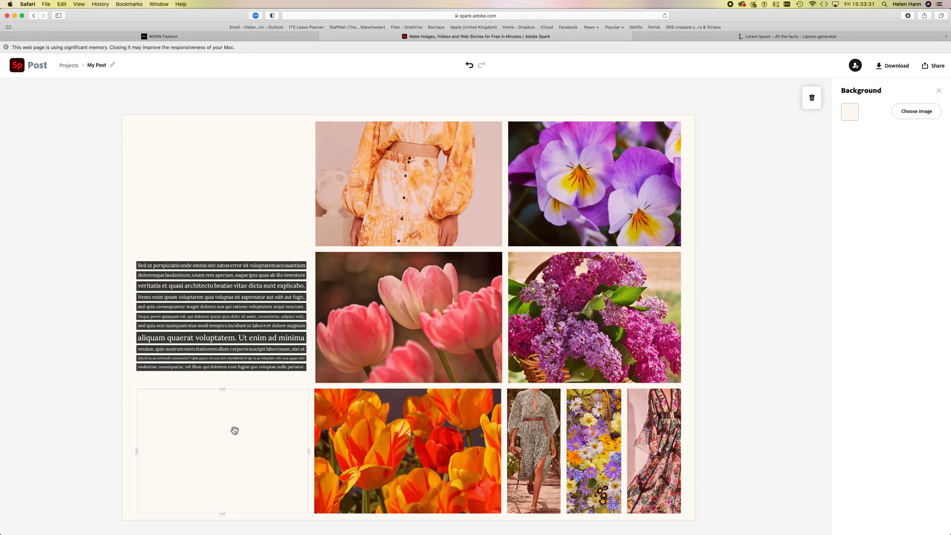
{"action": "left_click", "coordinate": [203, 318]}
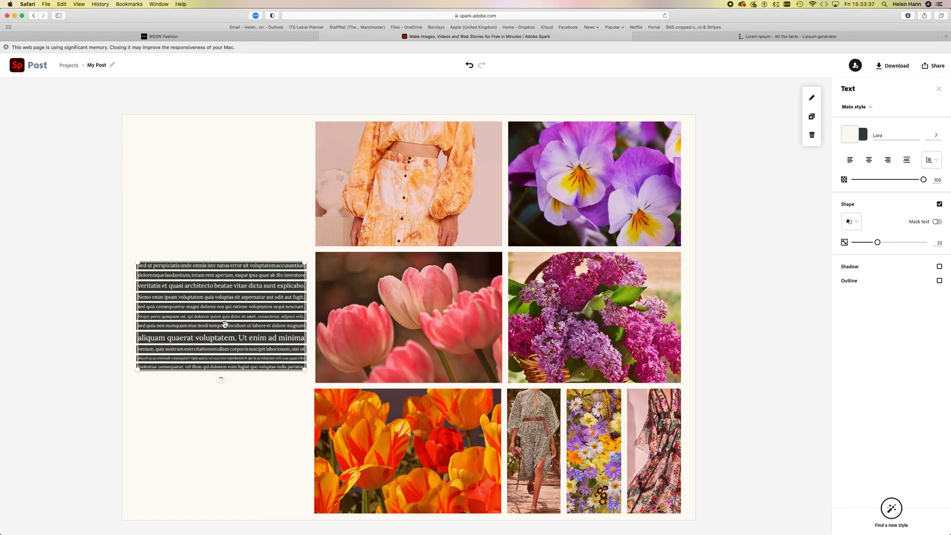
{"action": "left_click", "coordinate": [851, 161]}
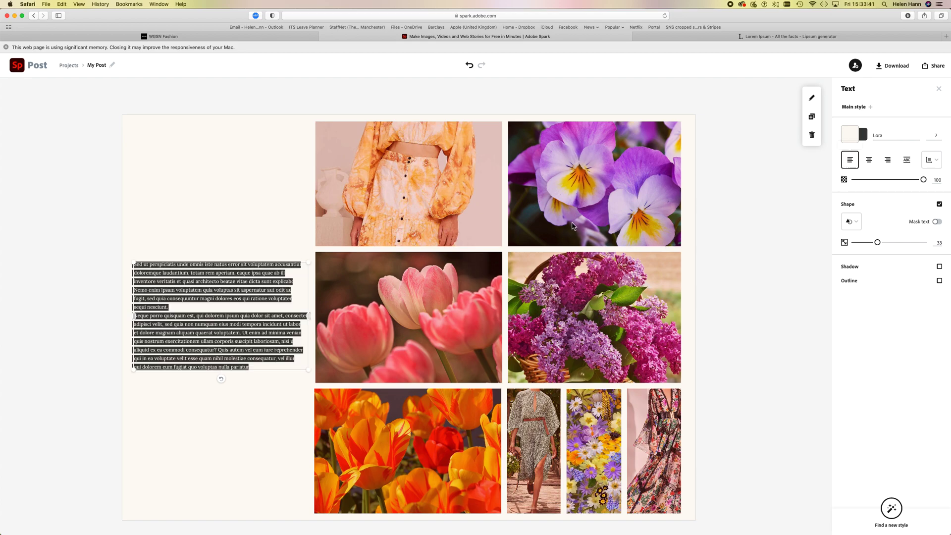
Enlarge the text block to font size about 10.1 and fit it within the blank column, beside the lower two photo rows
{"action": "left_click_drag", "start_coordinate": [311, 321], "coordinate": [287, 320]}
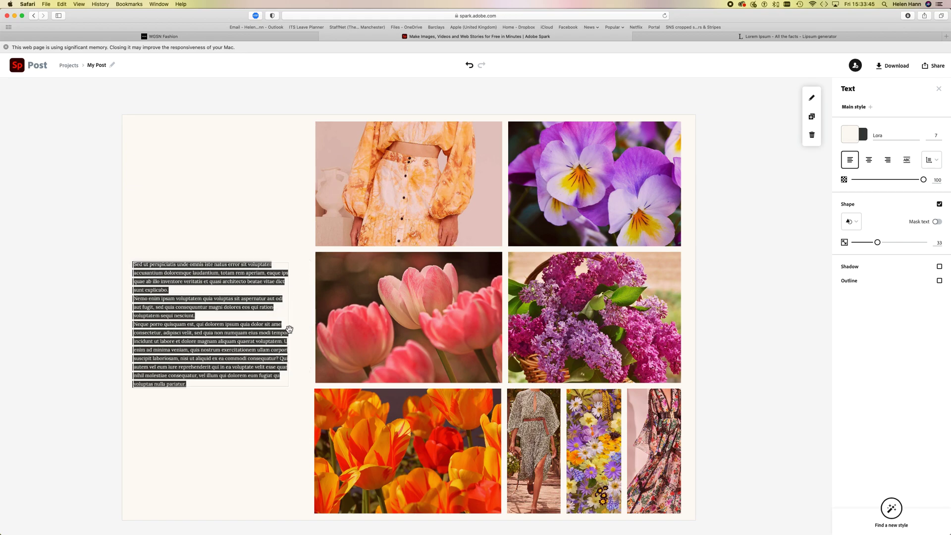
{"action": "left_click_drag", "start_coordinate": [288, 387], "coordinate": [308, 512]}
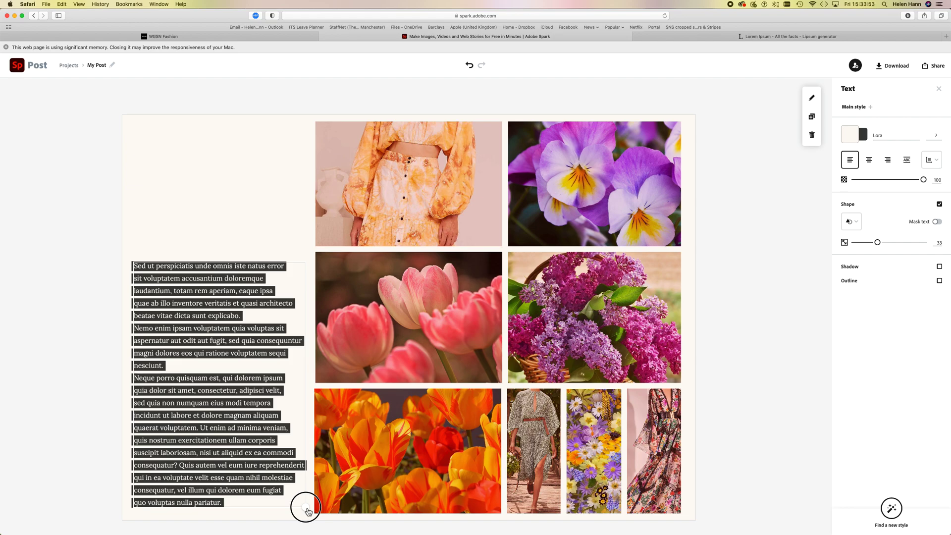
{"action": "left_click_drag", "start_coordinate": [133, 385], "coordinate": [152, 388]}
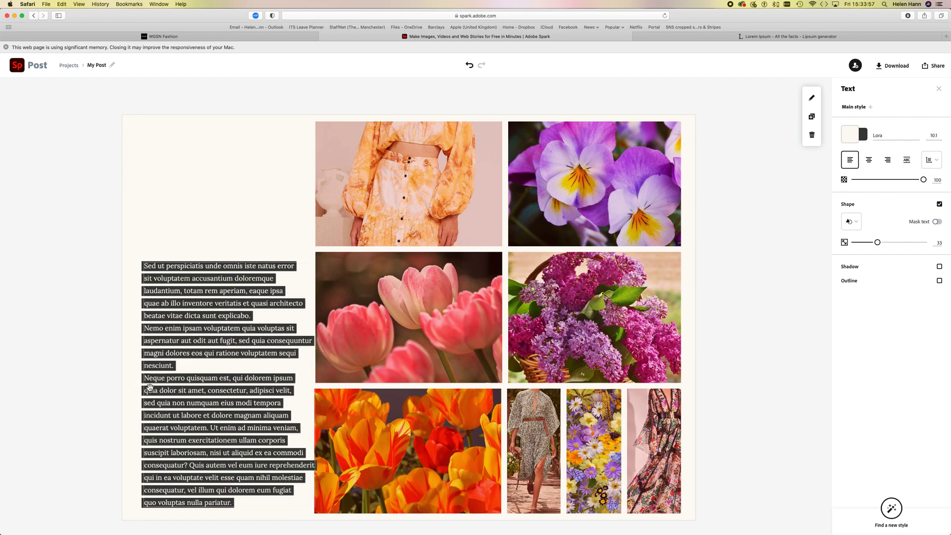
{"action": "left_click_drag", "start_coordinate": [315, 385], "coordinate": [311, 385]}
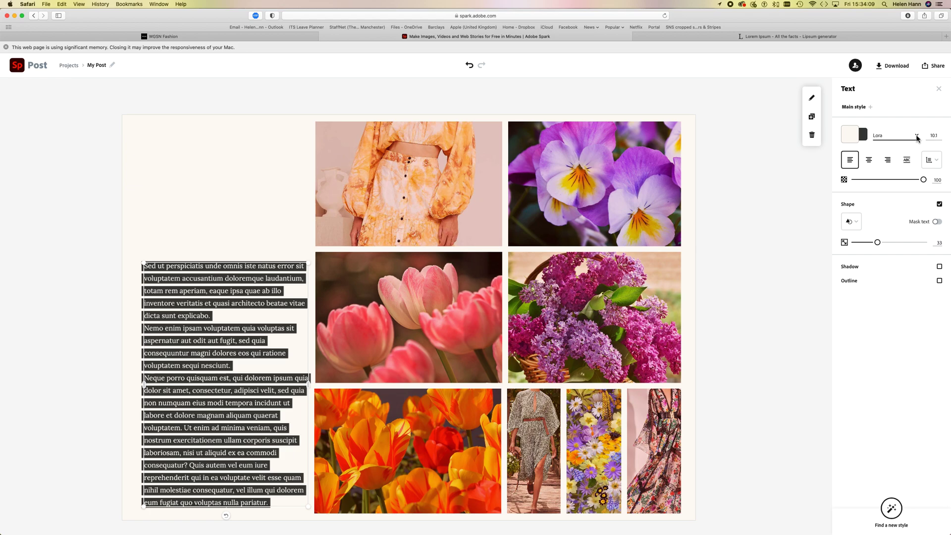
{"action": "left_click", "coordinate": [812, 205]}
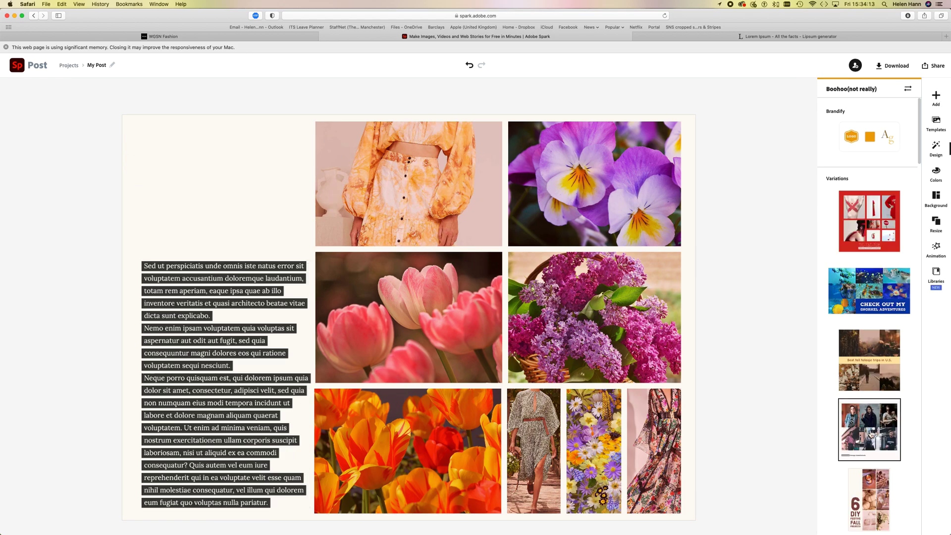
Browse the type templates for a title style that suits the collage
{"action": "scroll", "coordinate": [872, 435], "scroll_direction": "down", "scroll_amount": 3}
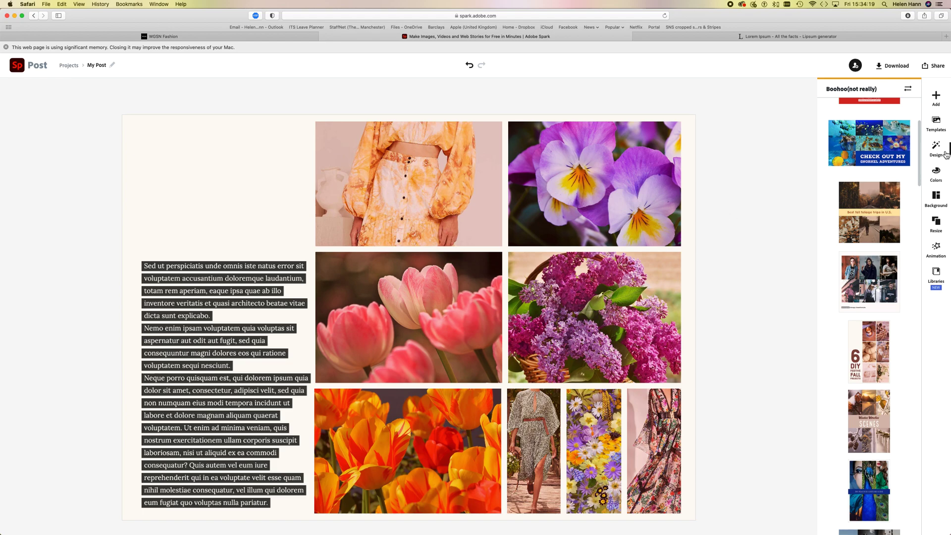
{"action": "left_click", "coordinate": [936, 96]}
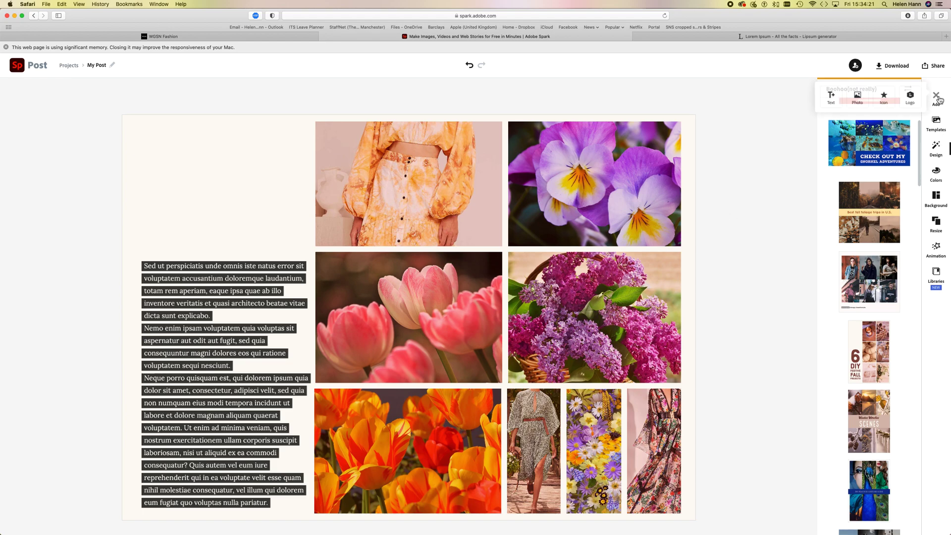
{"action": "left_click", "coordinate": [831, 99]}
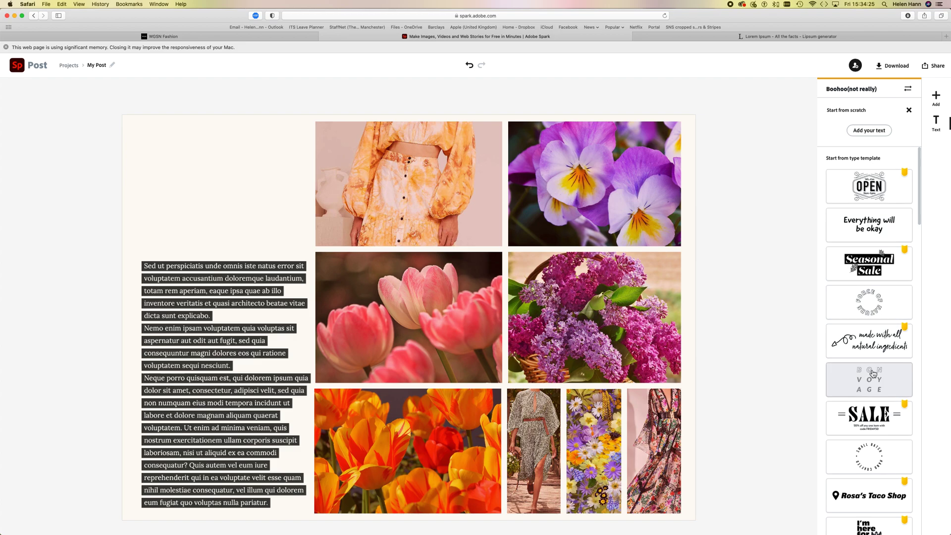
{"action": "scroll", "coordinate": [873, 322], "scroll_direction": "down", "scroll_amount": 8}
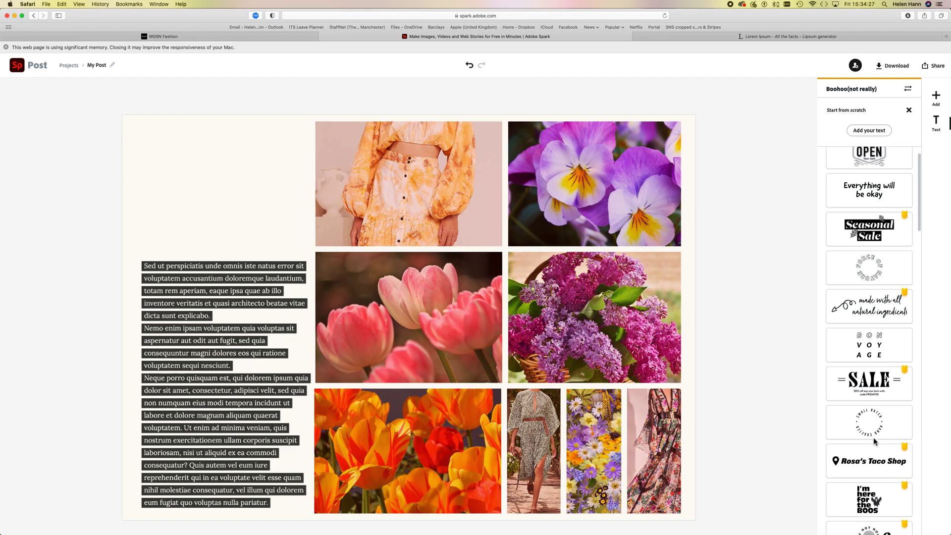
{"action": "scroll", "coordinate": [876, 438], "scroll_direction": "down", "scroll_amount": 10}
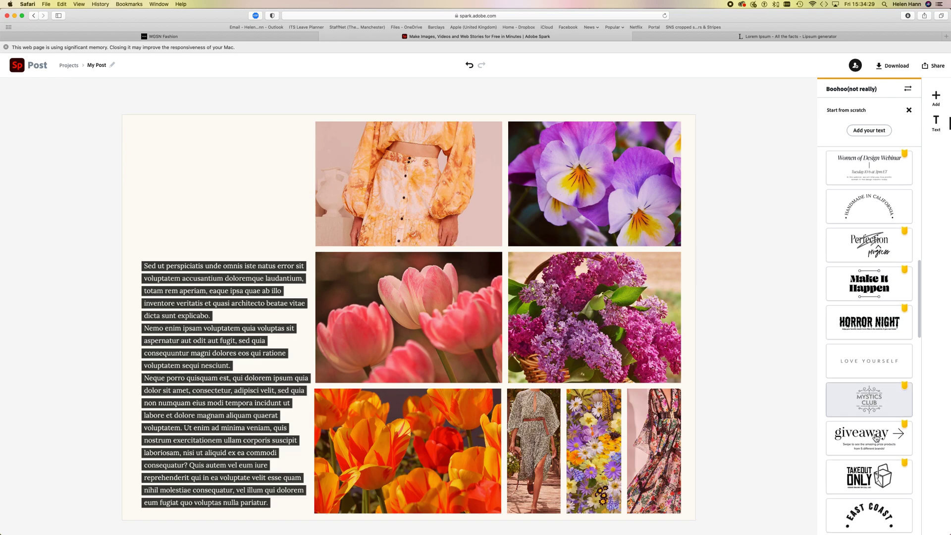
{"action": "scroll", "coordinate": [876, 438], "scroll_direction": "down", "scroll_amount": 5}
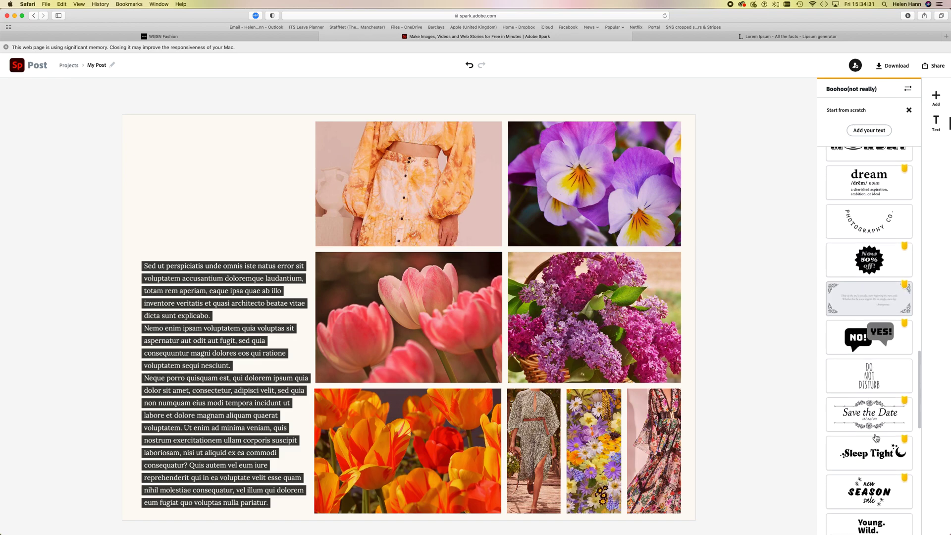
{"action": "scroll", "coordinate": [875, 438], "scroll_direction": "down", "scroll_amount": 5}
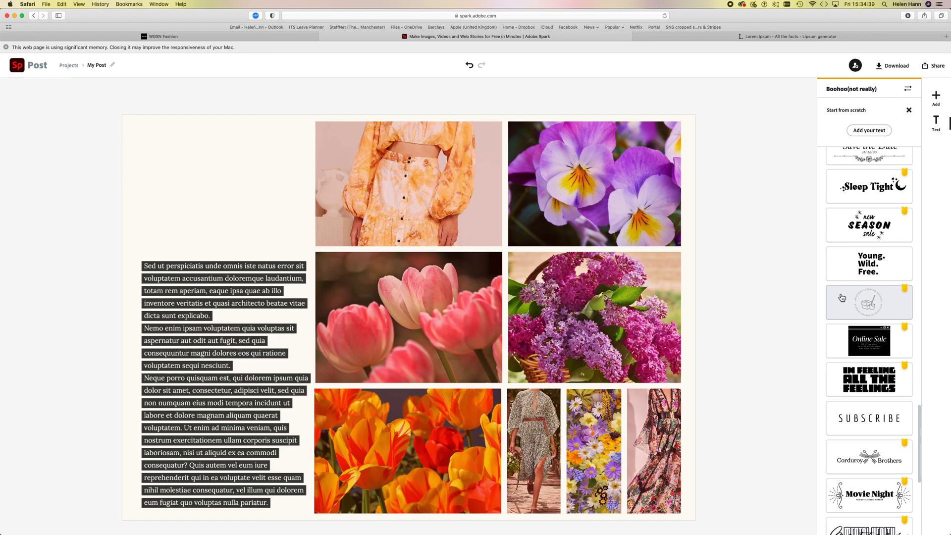
{"action": "scroll", "coordinate": [876, 268], "scroll_direction": "down", "scroll_amount": 5}
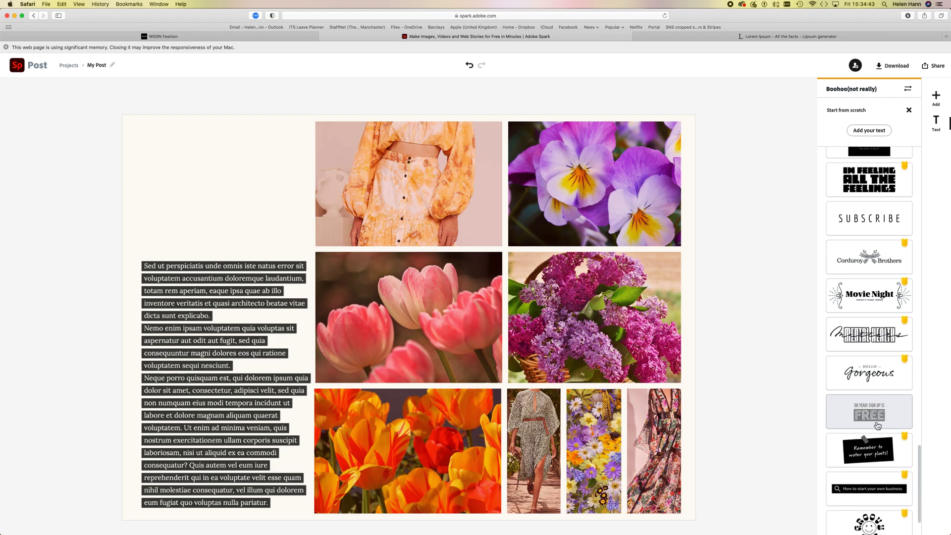
{"action": "scroll", "coordinate": [875, 440], "scroll_direction": "down", "scroll_amount": 2}
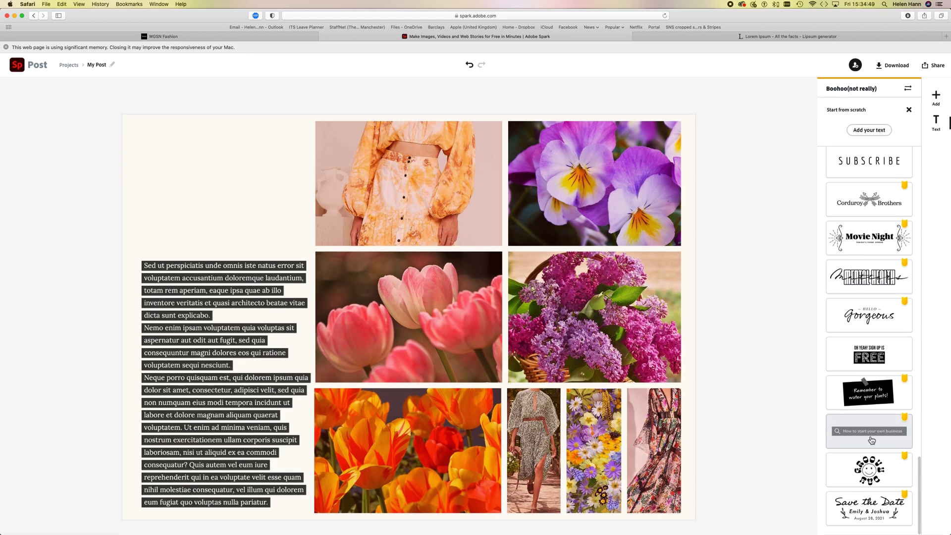
{"action": "scroll", "coordinate": [872, 440], "scroll_direction": "up", "scroll_amount": 10}
{"action": "scroll", "coordinate": [872, 440], "scroll_direction": "up", "scroll_amount": 5}
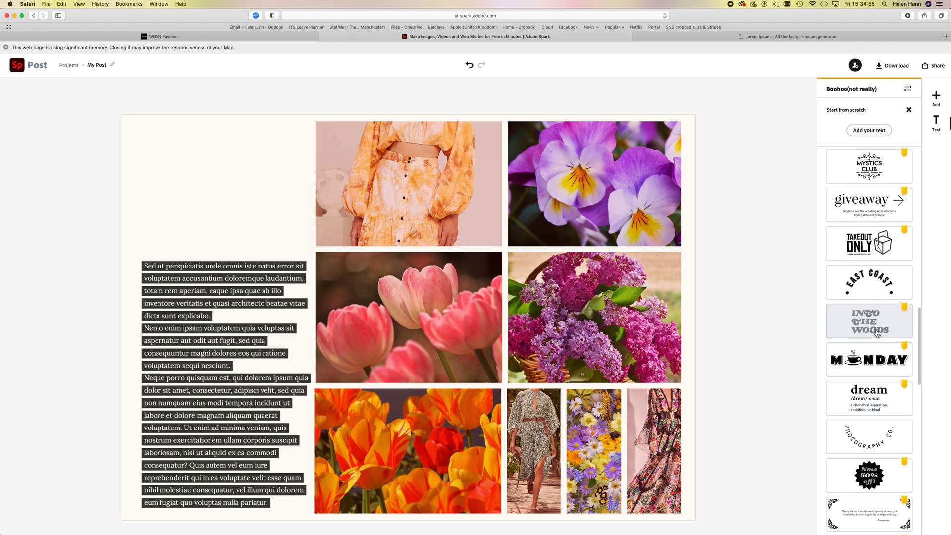
{"action": "scroll", "coordinate": [877, 334], "scroll_direction": "up", "scroll_amount": 1}
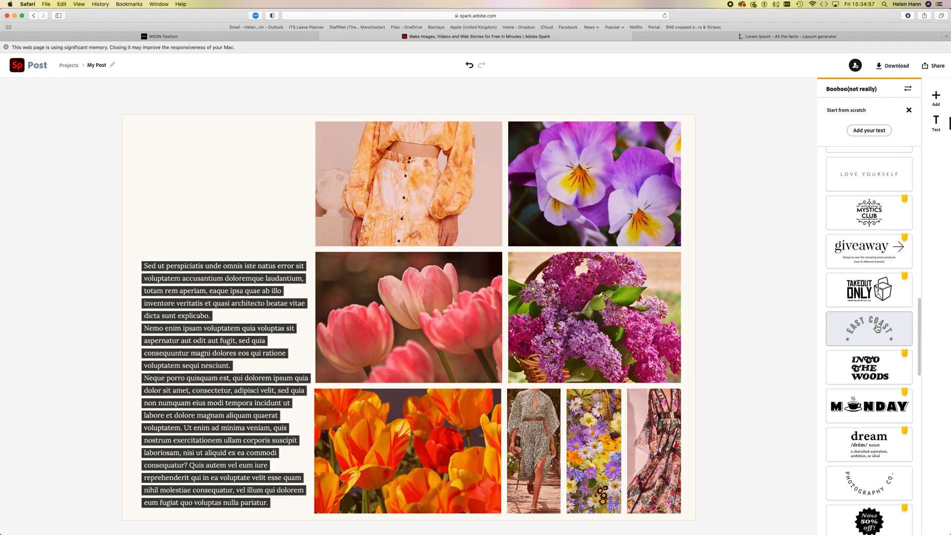
Try the curved "East Coast" type template above the text block at font size about 49.5, and delete it
{"action": "left_click", "coordinate": [877, 326]}
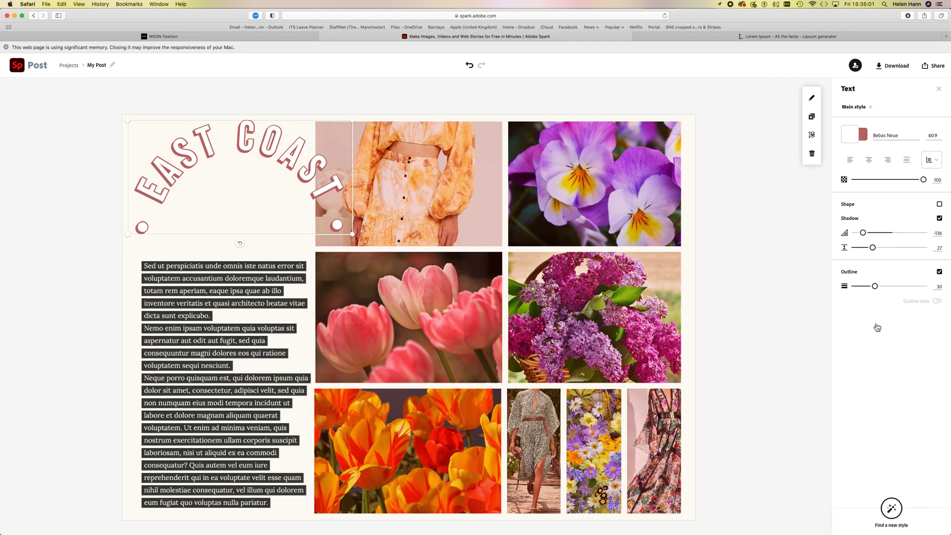
{"action": "left_click", "coordinate": [242, 145]}
{"action": "left_click_drag", "start_coordinate": [242, 145], "coordinate": [243, 160]}
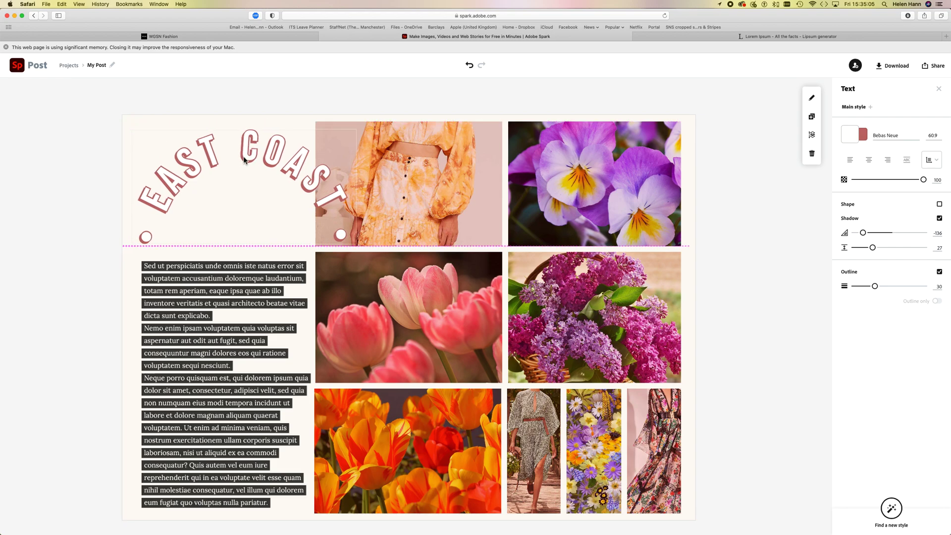
{"action": "left_click_drag", "start_coordinate": [356, 131], "coordinate": [313, 151]}
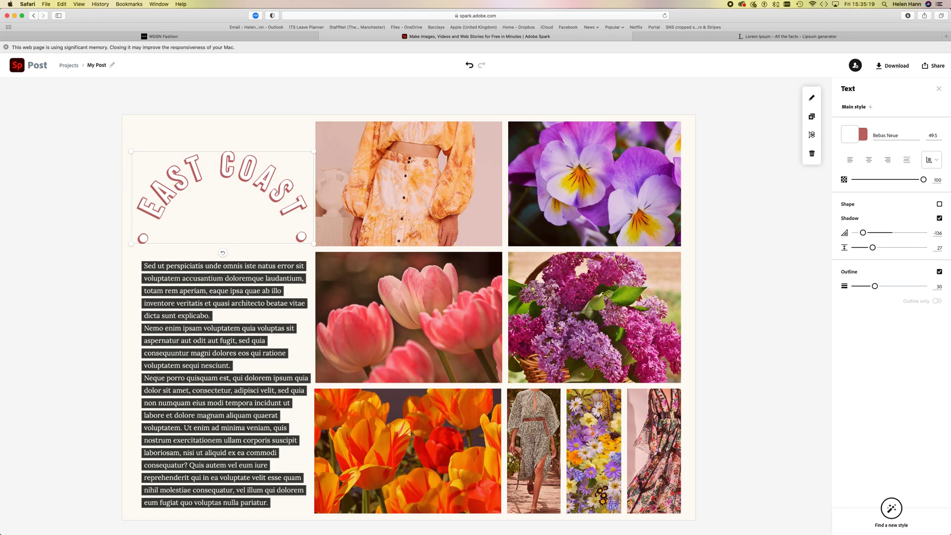
{"action": "key", "text": "Delete"}
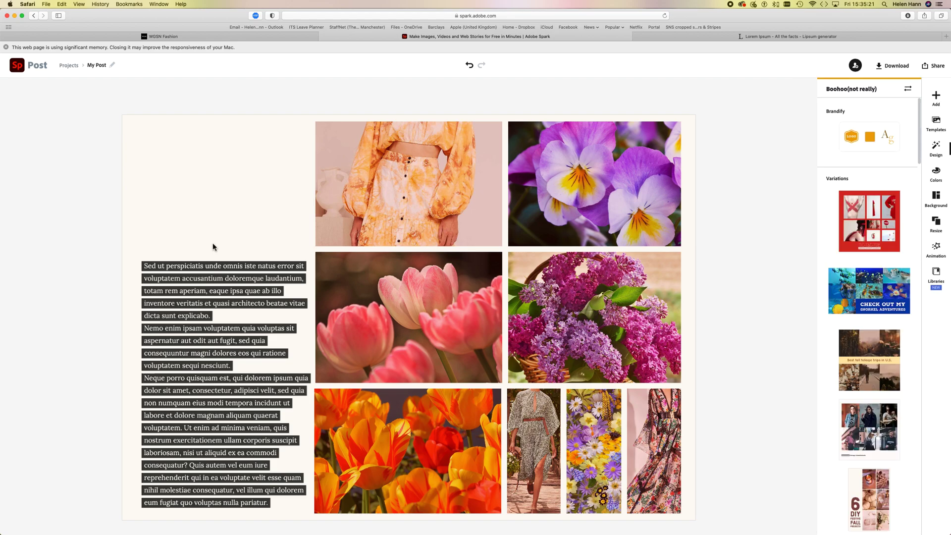
Add the "made with all natural ingredients" type template above the text block, scaled to the column width and tilted counter-clockwise
{"action": "left_click", "coordinate": [938, 99]}
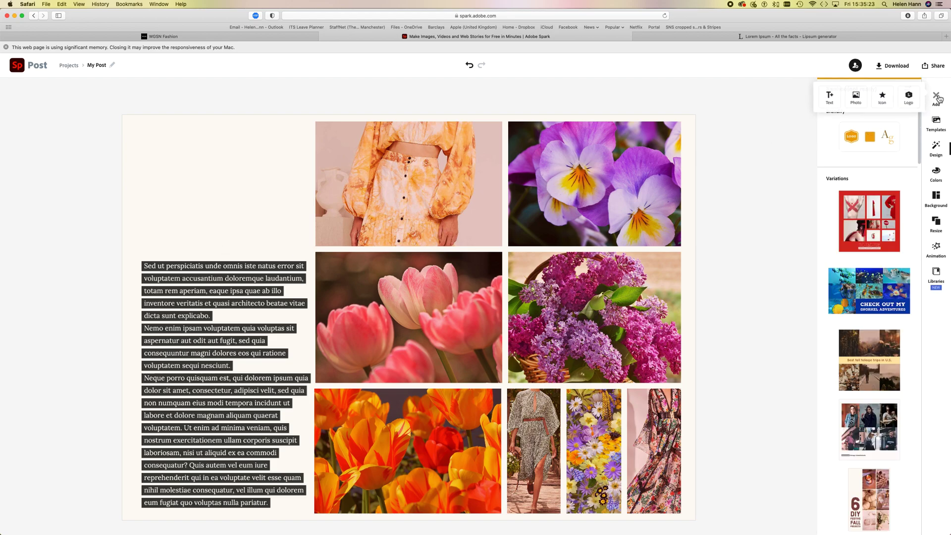
{"action": "left_click", "coordinate": [829, 99]}
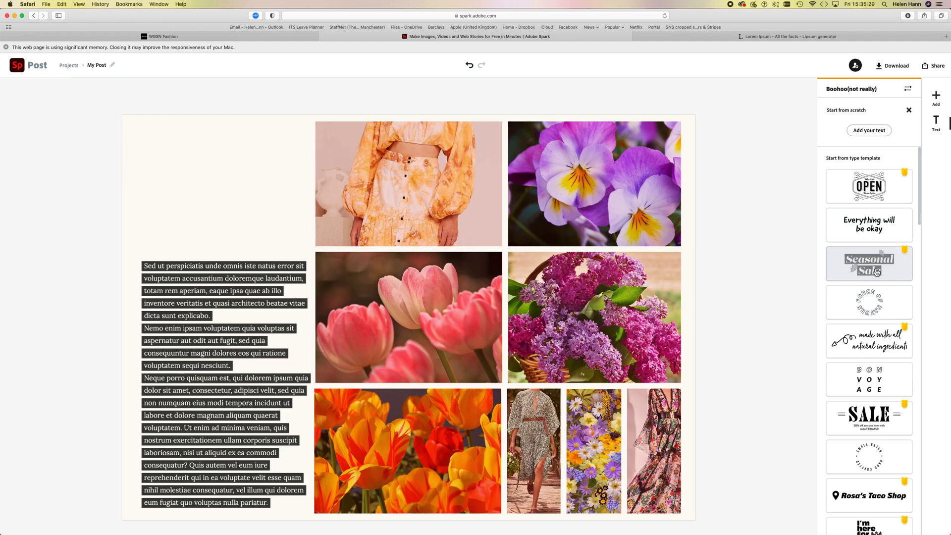
{"action": "left_click", "coordinate": [875, 350]}
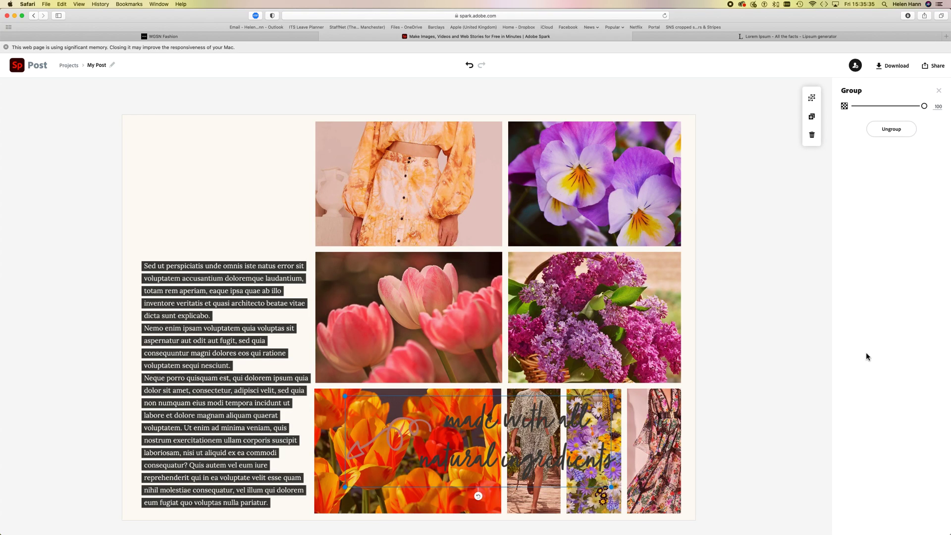
{"action": "left_click_drag", "start_coordinate": [481, 429], "coordinate": [295, 170]}
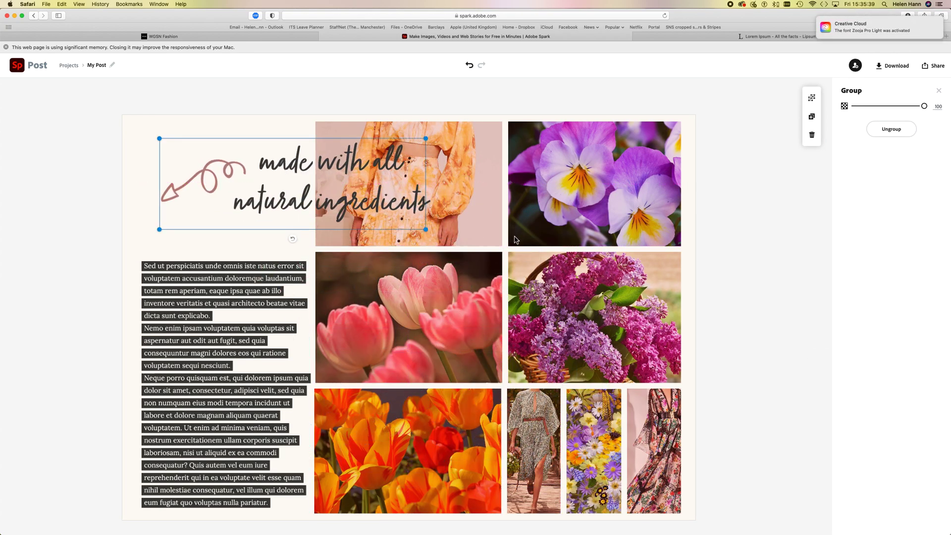
{"action": "left_click_drag", "start_coordinate": [428, 142], "coordinate": [303, 164]}
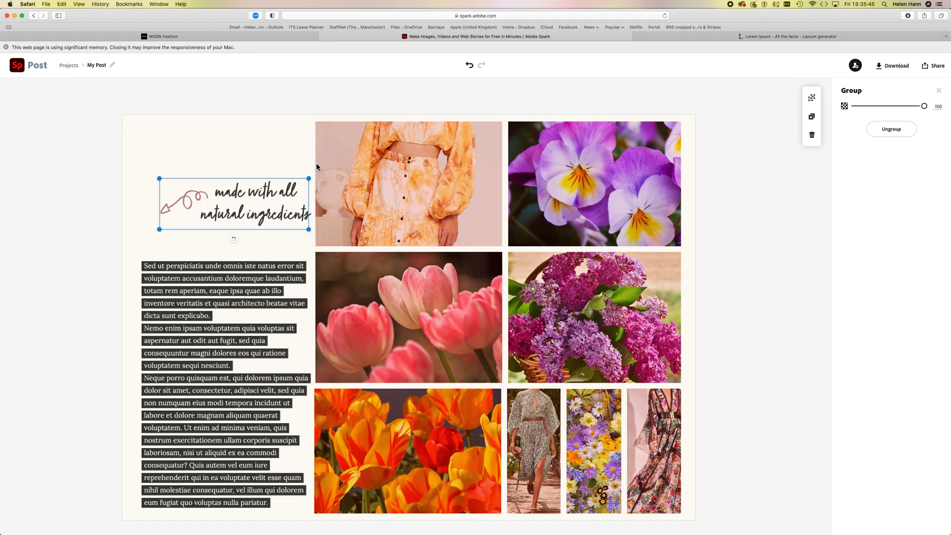
{"action": "left_click_drag", "start_coordinate": [239, 243], "coordinate": [248, 235]}
{"action": "left_click_drag", "start_coordinate": [276, 172], "coordinate": [288, 126]}
Replace the template's wording with the title "MayFlower S/S 22"
{"action": "double_click", "coordinate": [227, 177]}
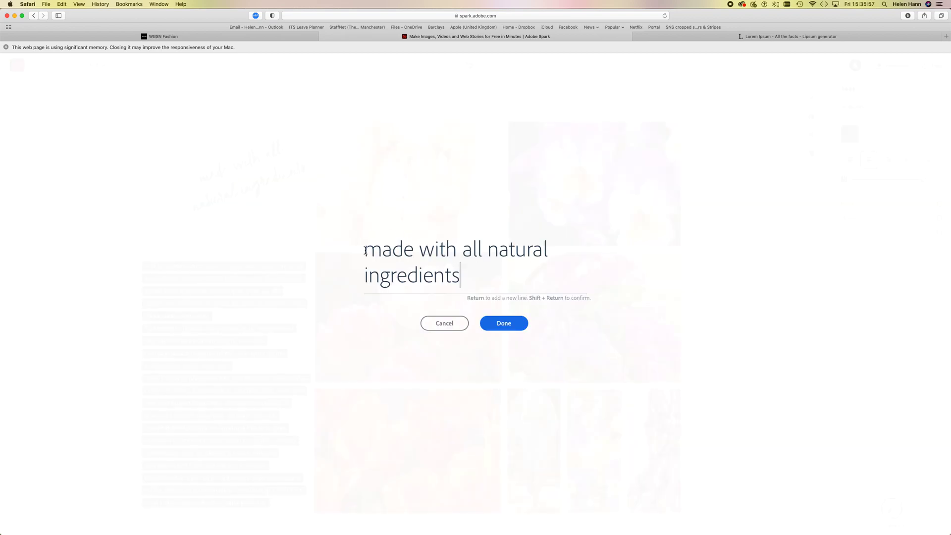
{"action": "left_click_drag", "start_coordinate": [365, 248], "coordinate": [470, 276]}
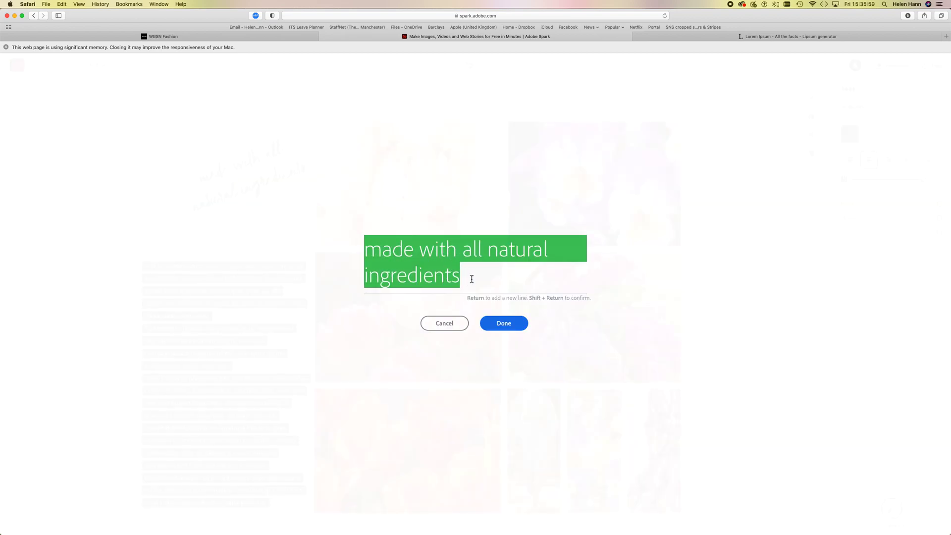
{"action": "type", "text": "May"}
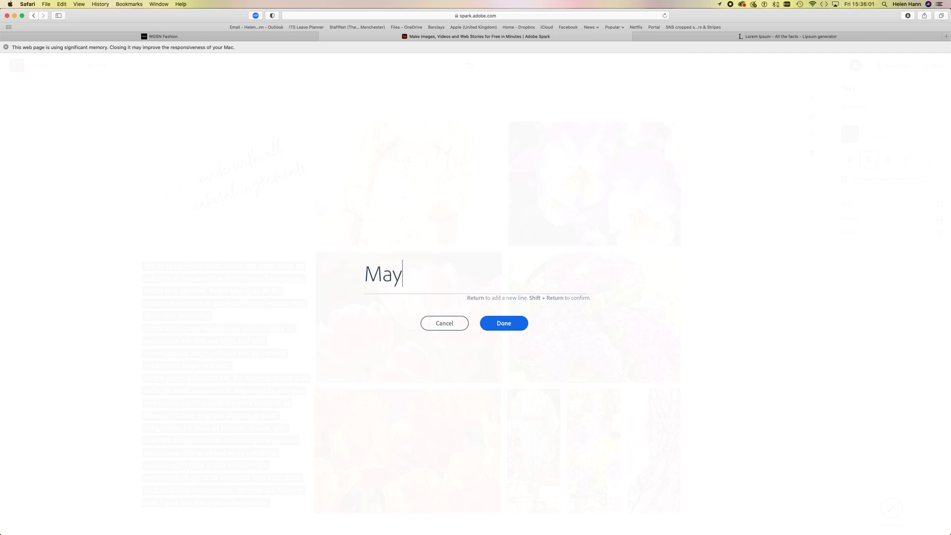
{"action": "type", "text": "Flower"}
{"action": "type", "text": "S/S"}
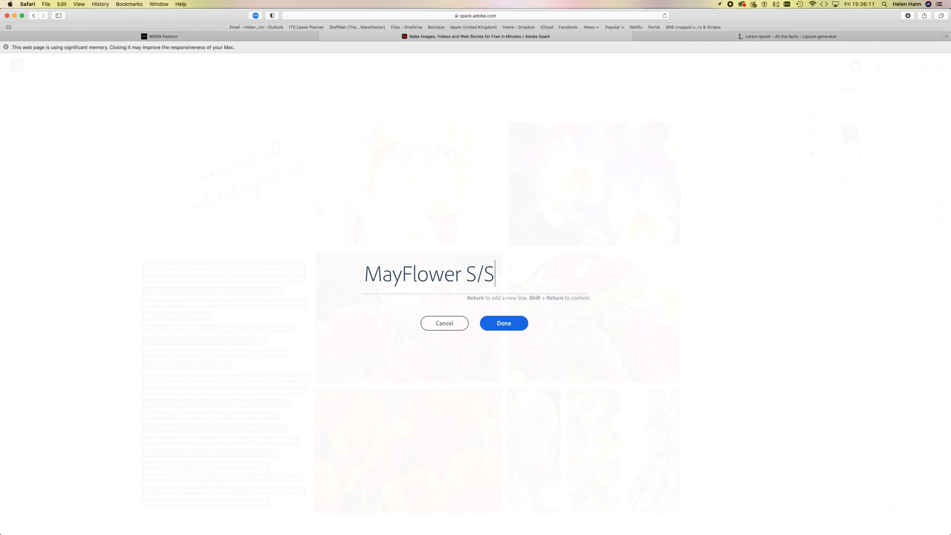
{"action": "type", "text": " 22"}
{"action": "left_click", "coordinate": [512, 325]}
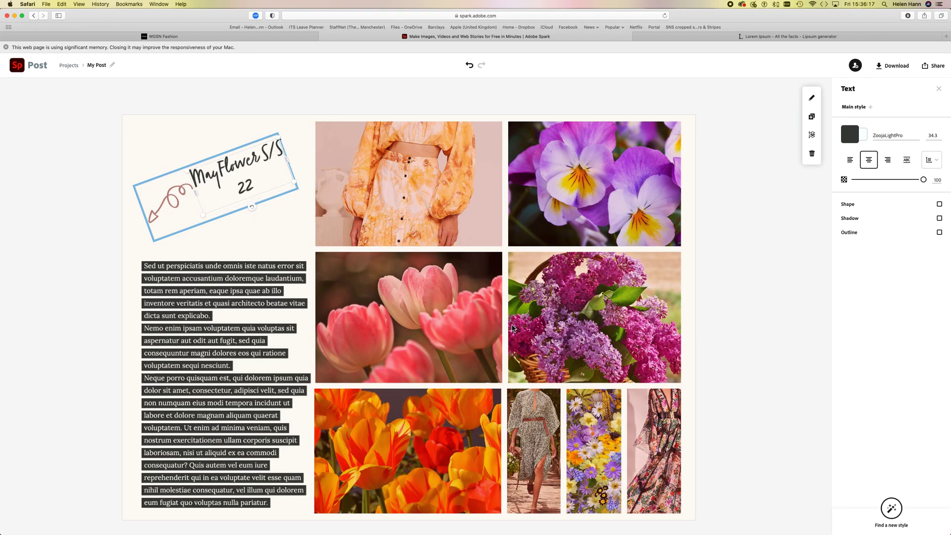
Split the title into two lines reading "MayFlower" and "Spring/Summer 2022"
{"action": "double_click", "coordinate": [263, 165]}
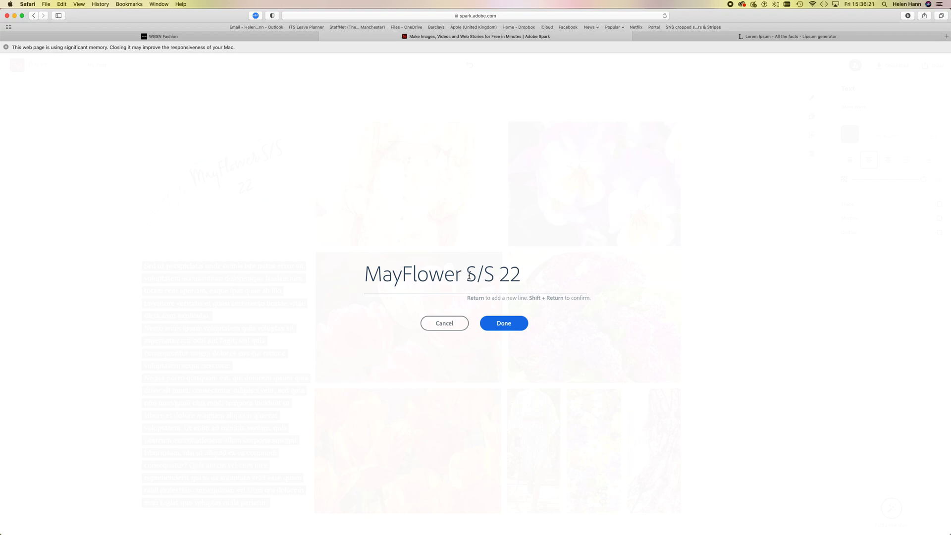
{"action": "key", "text": "Return"}
{"action": "left_click_drag", "start_coordinate": [366, 275], "coordinate": [393, 275]}
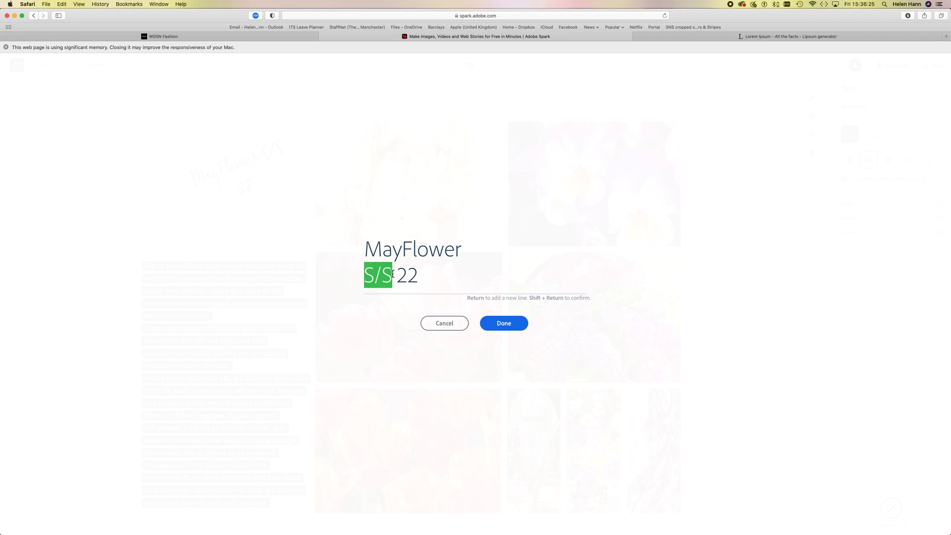
{"action": "type", "text": "Spring/Summer"}
{"action": "left_click", "coordinate": [508, 278]}
{"action": "type", "text": "2022"}
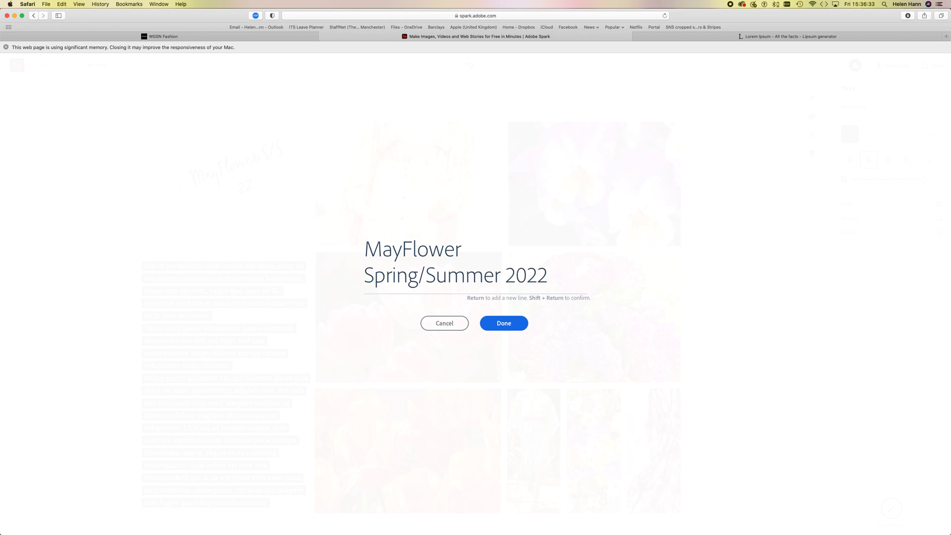
{"action": "left_click", "coordinate": [513, 325]}
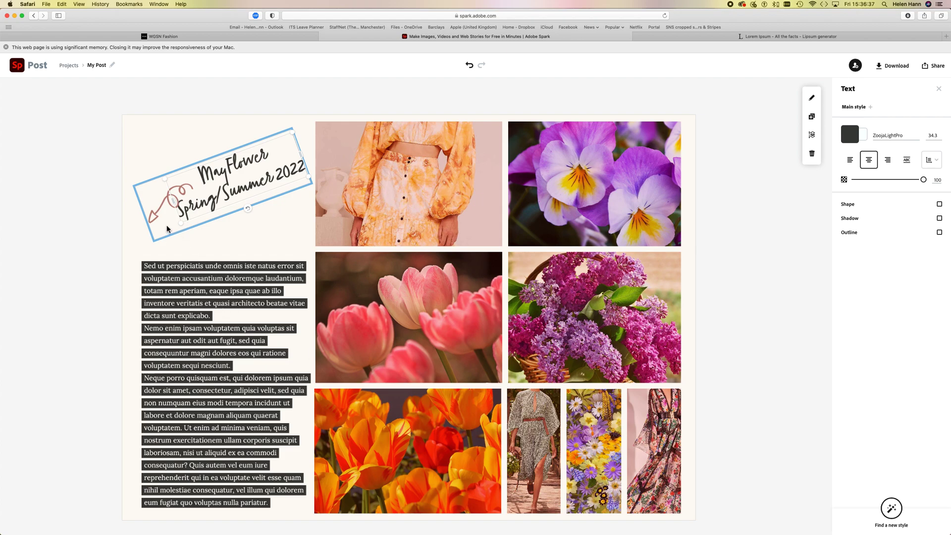
Ungroup the title text from its arrow icon and clear the selection
{"action": "left_click", "coordinate": [245, 230]}
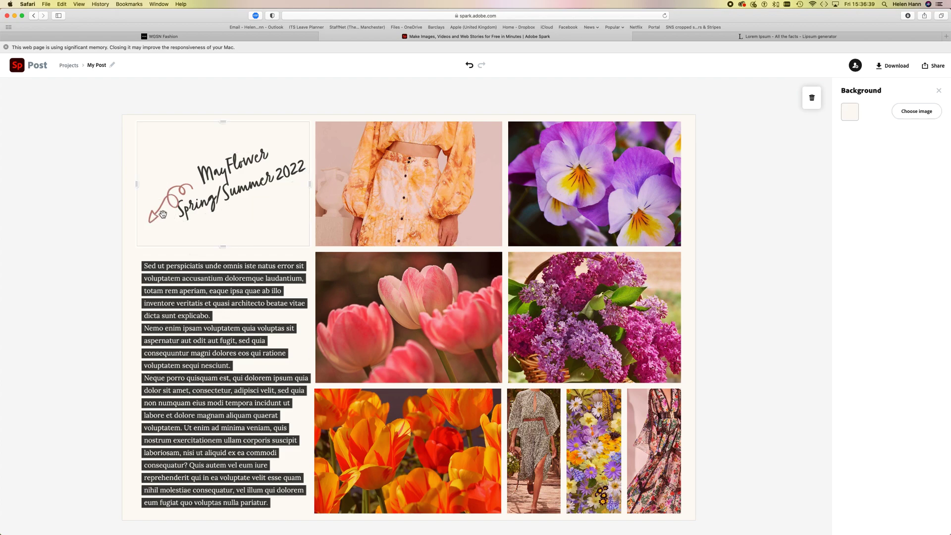
{"action": "left_click", "coordinate": [183, 196]}
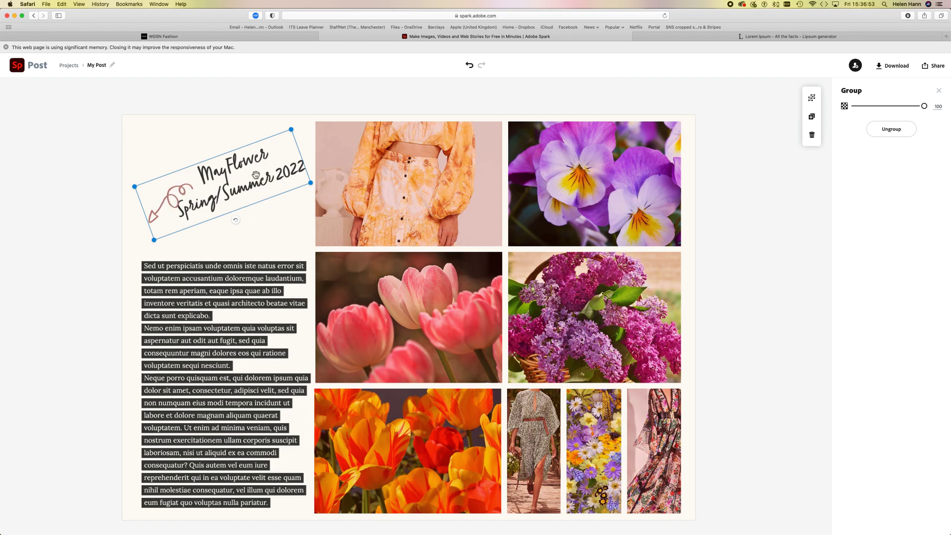
{"action": "left_click", "coordinate": [892, 130]}
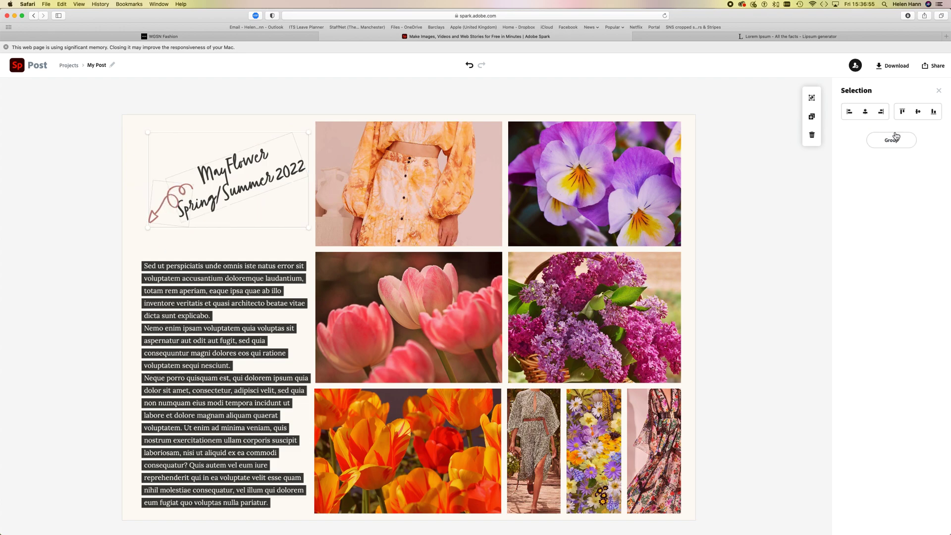
{"action": "left_click", "coordinate": [131, 169]}
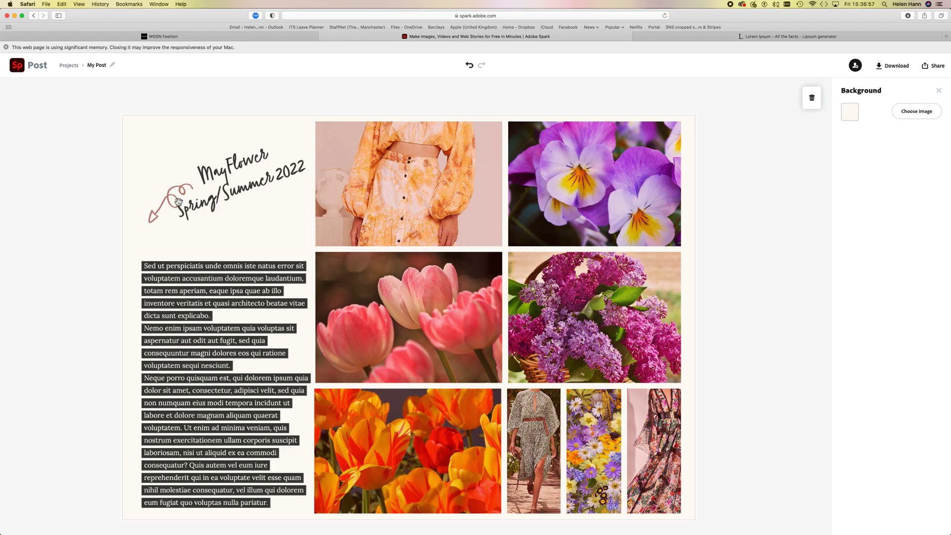
Recolour the curly arrow icon beside the title in the brand palette's orange, #EEA308
{"action": "left_click", "coordinate": [172, 200]}
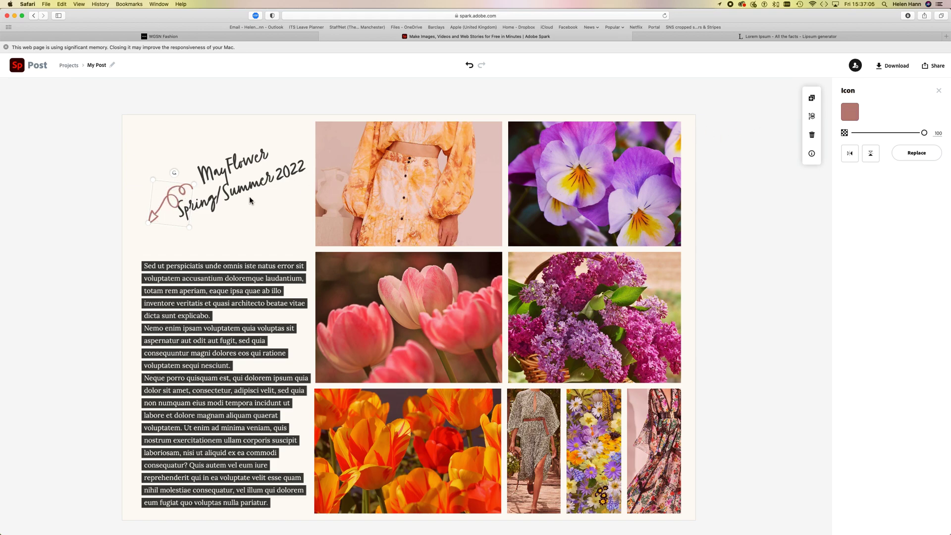
{"action": "left_click", "coordinate": [854, 115]}
{"action": "left_click", "coordinate": [853, 115]}
{"action": "left_click", "coordinate": [853, 115]}
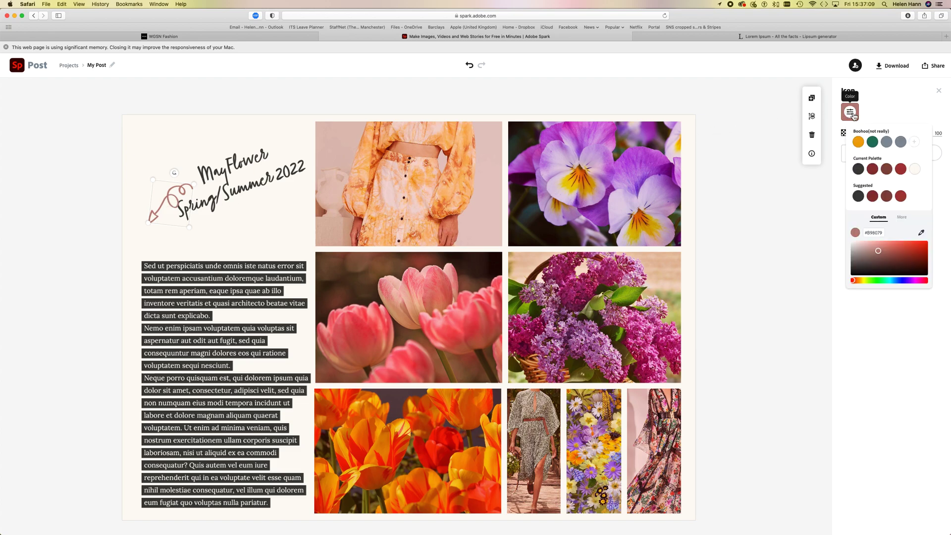
{"action": "left_click", "coordinate": [858, 143]}
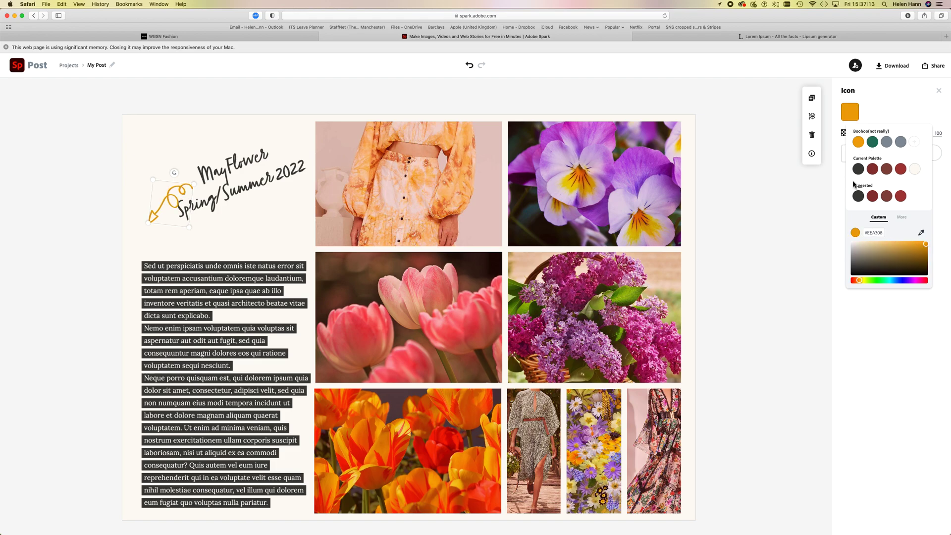
{"action": "left_click", "coordinate": [241, 167]}
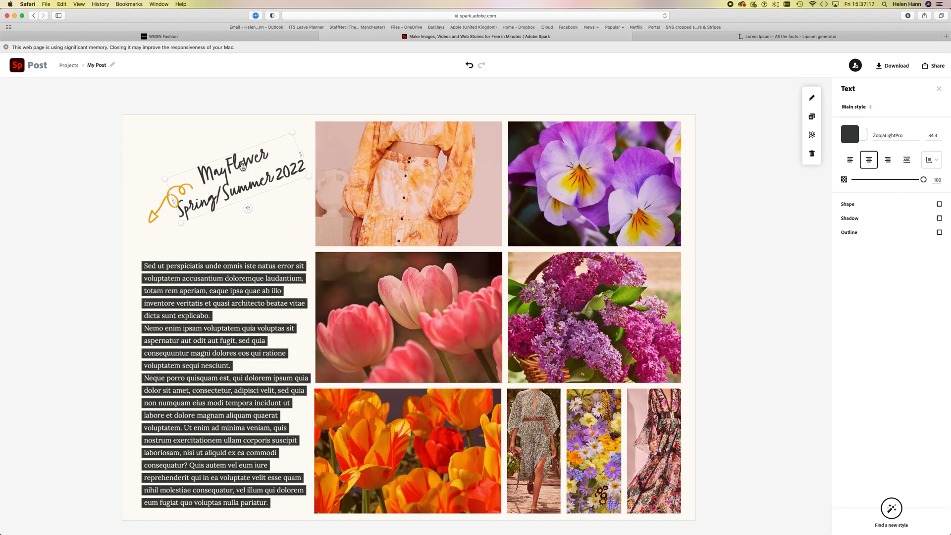
Replace the arrow icon with a solid flower icon with a stem and two leaves, found by searching for "flower"
{"action": "left_click", "coordinate": [155, 216]}
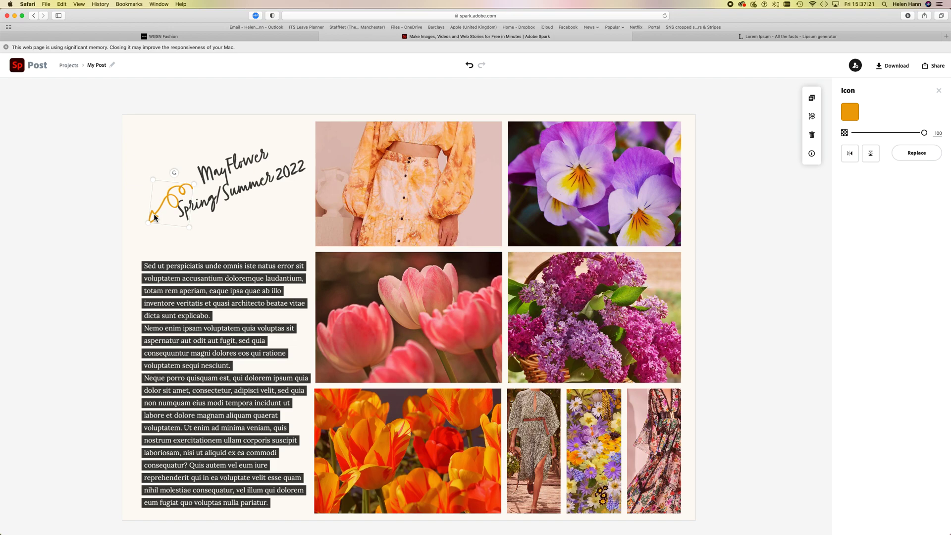
{"action": "left_click", "coordinate": [919, 152]}
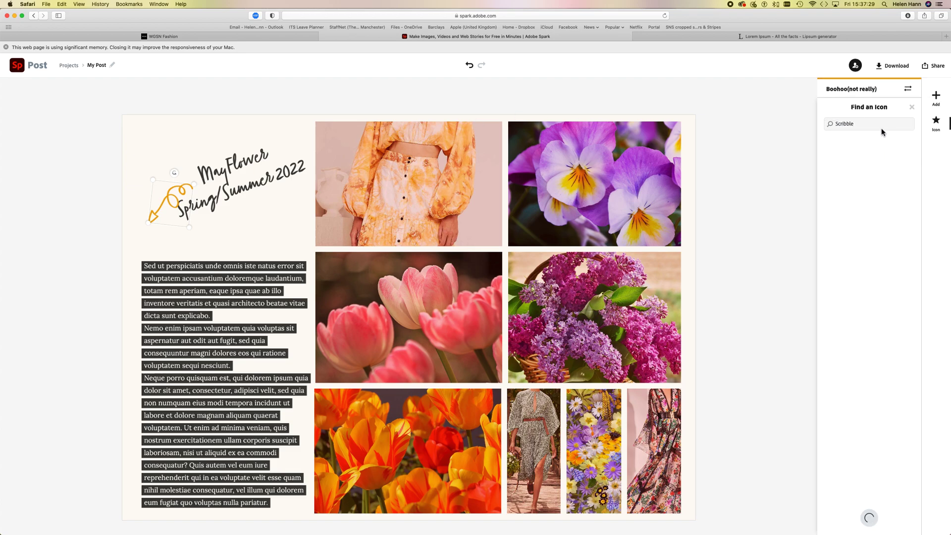
{"action": "left_click", "coordinate": [880, 123]}
{"action": "left_click_drag", "start_coordinate": [881, 123], "coordinate": [807, 121]}
{"action": "type", "text": "flower"}
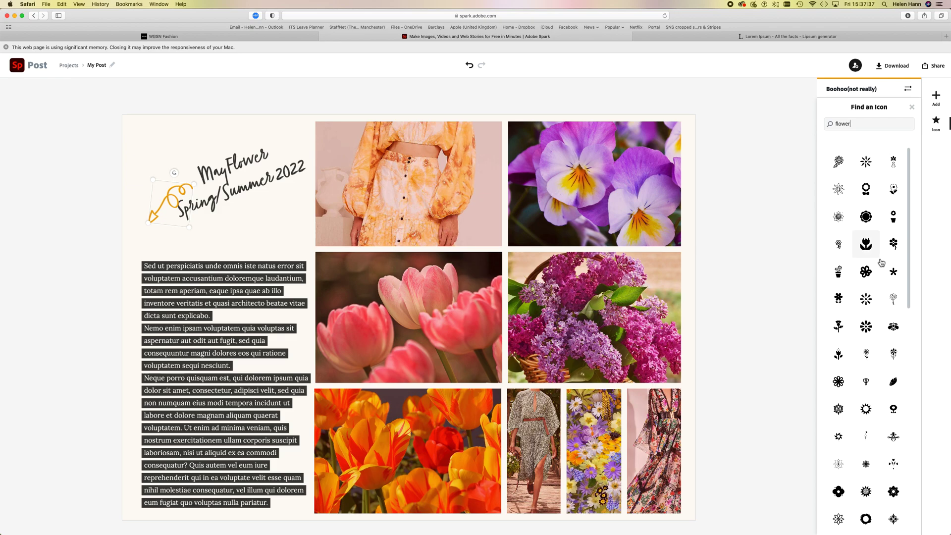
{"action": "left_click", "coordinate": [839, 299]}
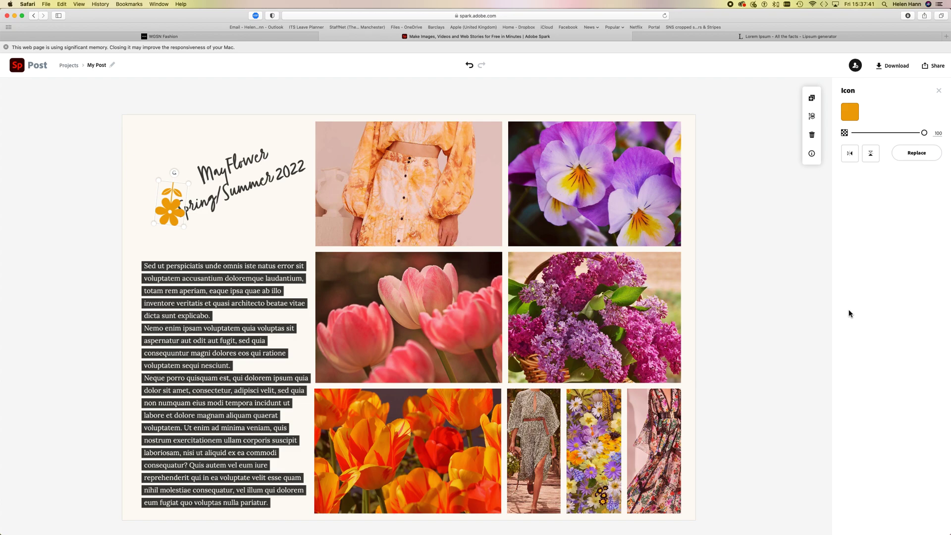
Rotate the flower icon so its bloom points up, place it beside the word MayFlower, and clear the selection
{"action": "left_click_drag", "start_coordinate": [173, 171], "coordinate": [185, 232]}
{"action": "left_click_drag", "start_coordinate": [172, 193], "coordinate": [177, 149]}
{"action": "left_click", "coordinate": [227, 140]}
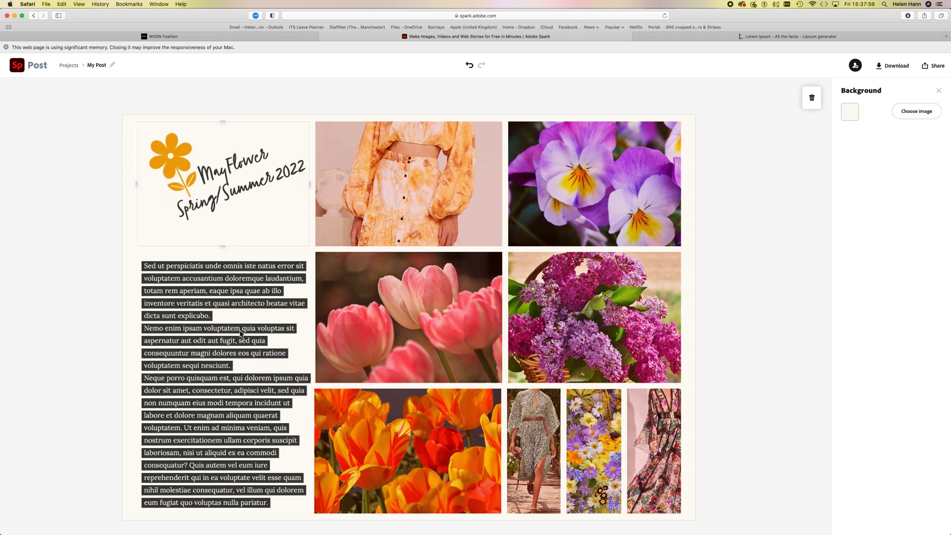
{"action": "left_click", "coordinate": [126, 441]}
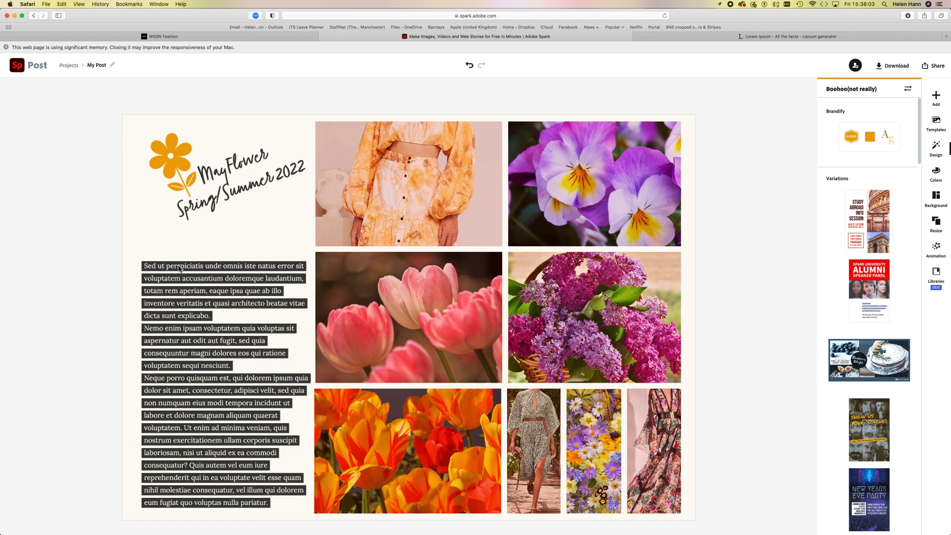
Change the font of the placeholder text block to Acumin Pro Semi Condensed in the Light style
{"action": "left_click", "coordinate": [189, 303]}
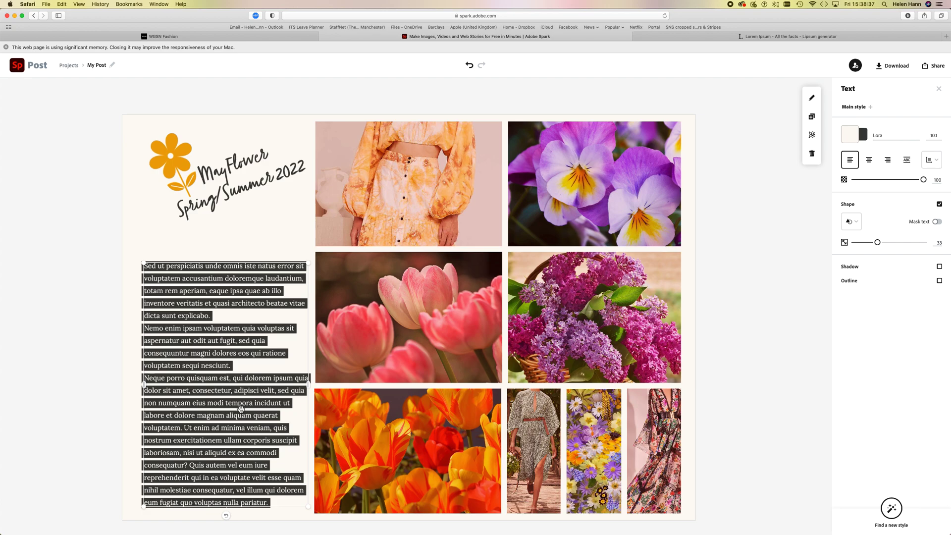
{"action": "left_click", "coordinate": [917, 136]}
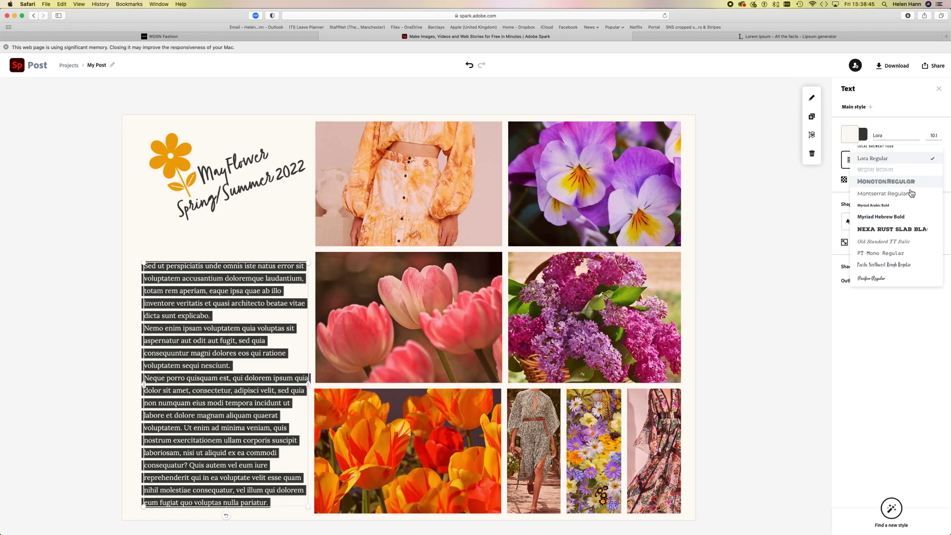
{"action": "scroll", "coordinate": [884, 198], "scroll_direction": "down", "scroll_amount": 5}
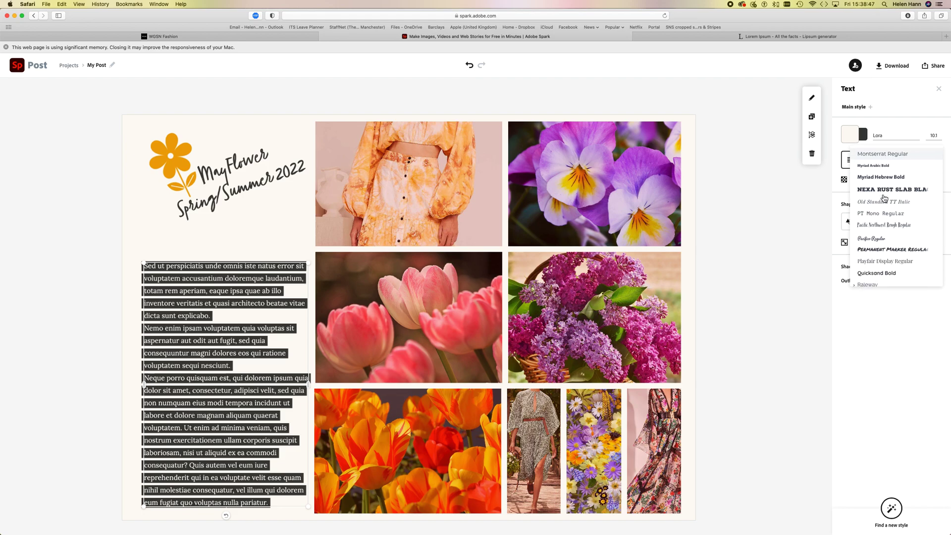
{"action": "scroll", "coordinate": [885, 198], "scroll_direction": "down", "scroll_amount": 5}
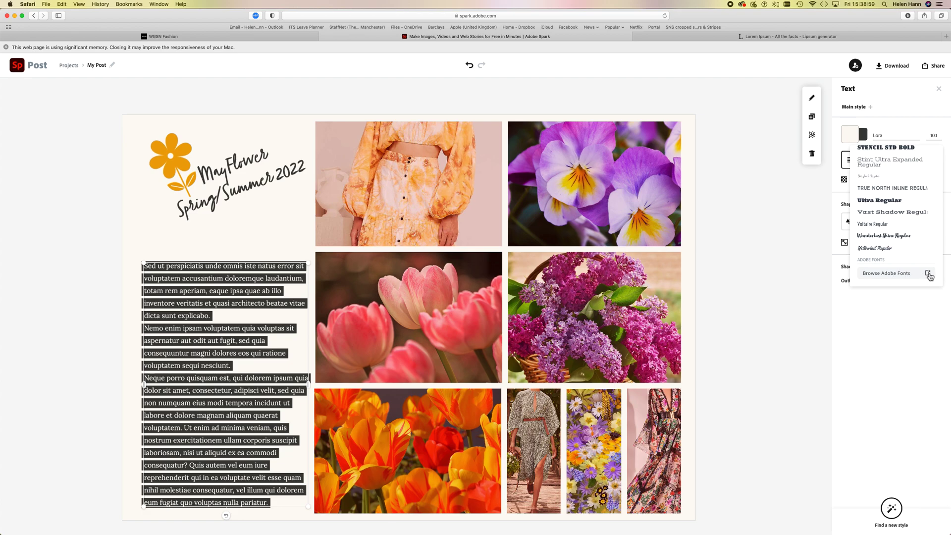
{"action": "scroll", "coordinate": [902, 240], "scroll_direction": "up", "scroll_amount": 5}
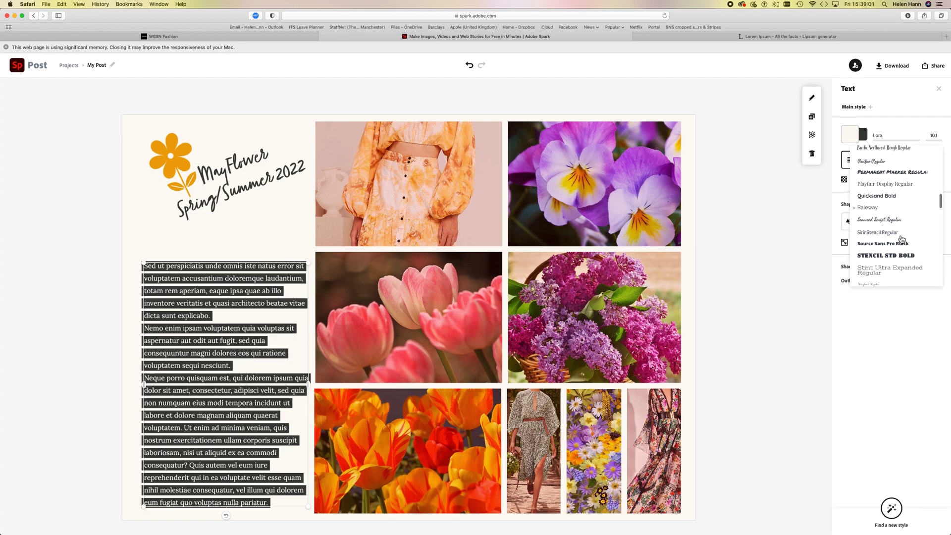
{"action": "scroll", "coordinate": [880, 225], "scroll_direction": "up", "scroll_amount": 1}
{"action": "scroll", "coordinate": [877, 210], "scroll_direction": "up", "scroll_amount": 3}
{"action": "scroll", "coordinate": [877, 213], "scroll_direction": "up", "scroll_amount": 5}
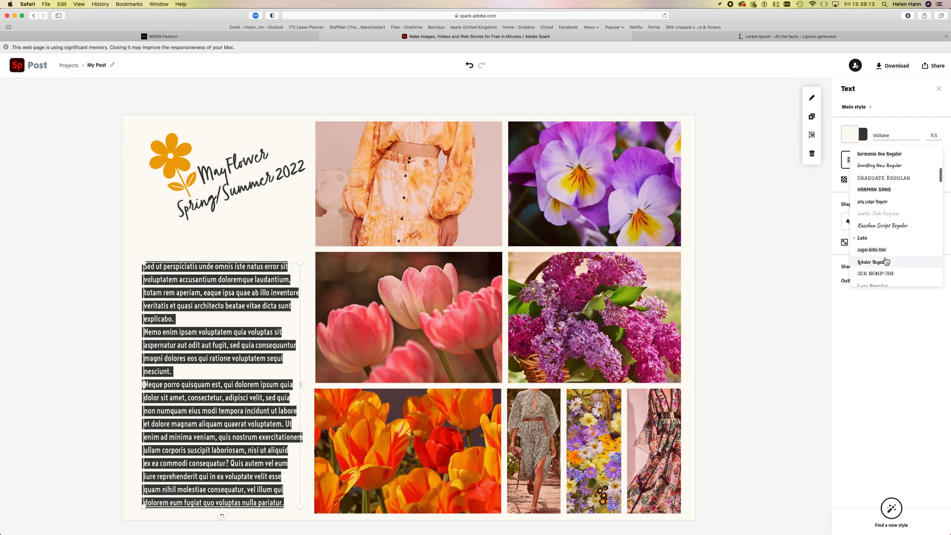
{"action": "scroll", "coordinate": [893, 262], "scroll_direction": "up", "scroll_amount": 4}
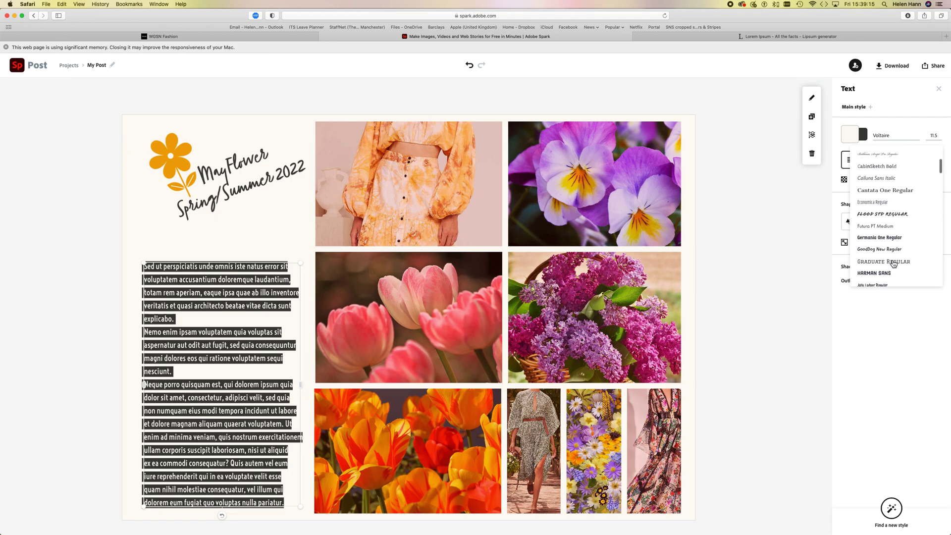
{"action": "scroll", "coordinate": [889, 216], "scroll_direction": "up", "scroll_amount": 5}
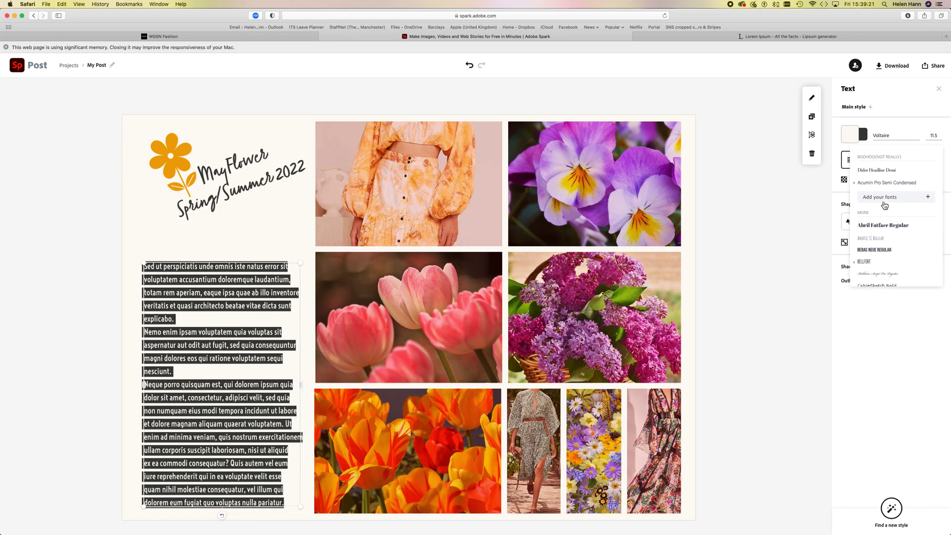
{"action": "left_click", "coordinate": [857, 183]}
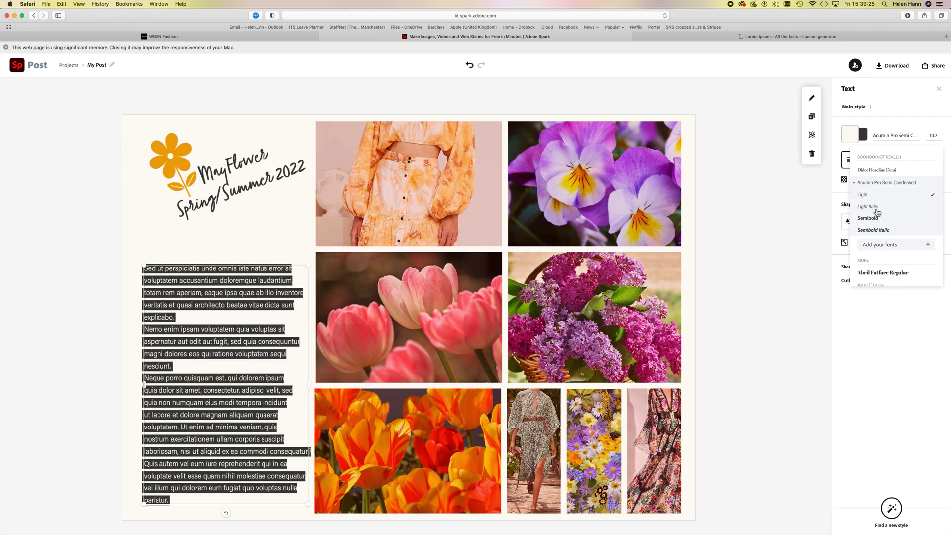
{"action": "left_click", "coordinate": [226, 384]}
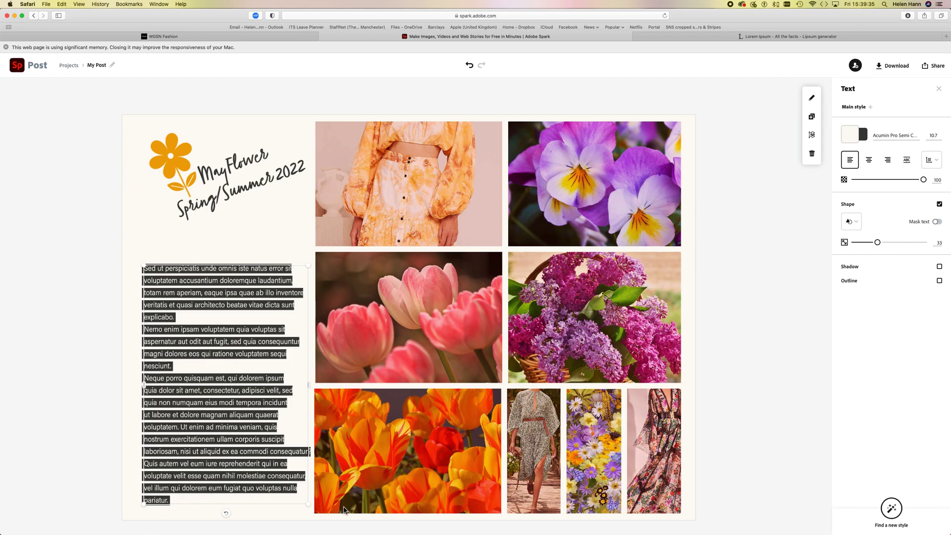
{"action": "left_click", "coordinate": [100, 319]}
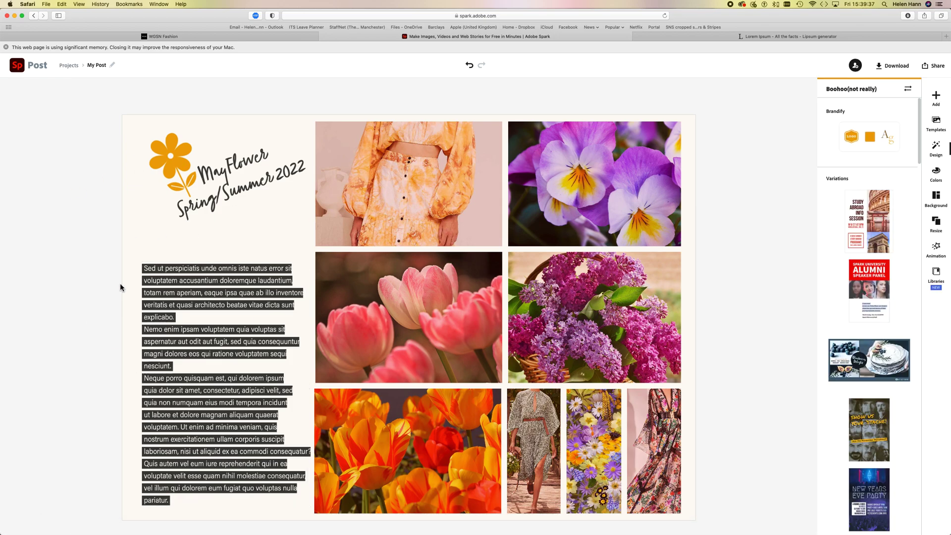
Give the placeholder text block a filled circle shape with a dotted inner ring and lower its opacity to 36
{"action": "left_click", "coordinate": [191, 356]}
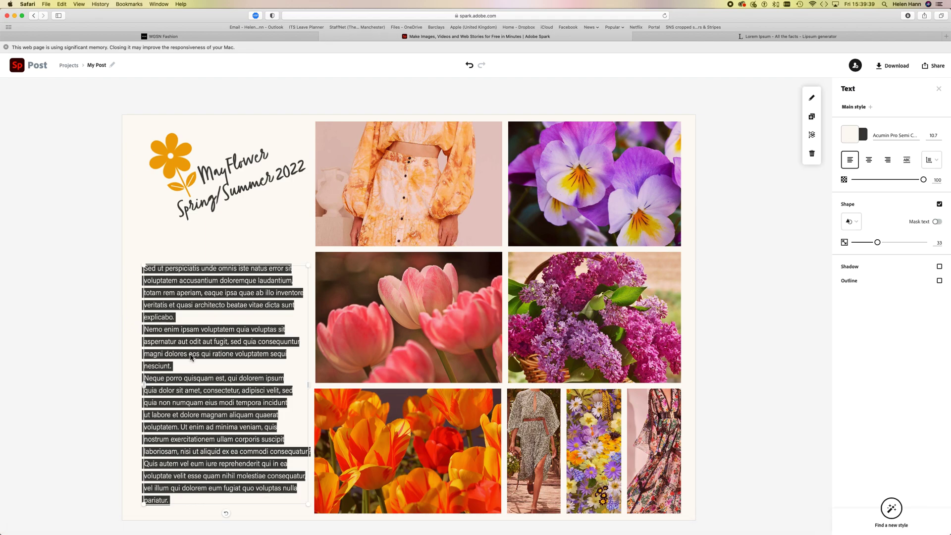
{"action": "left_click", "coordinate": [857, 222]}
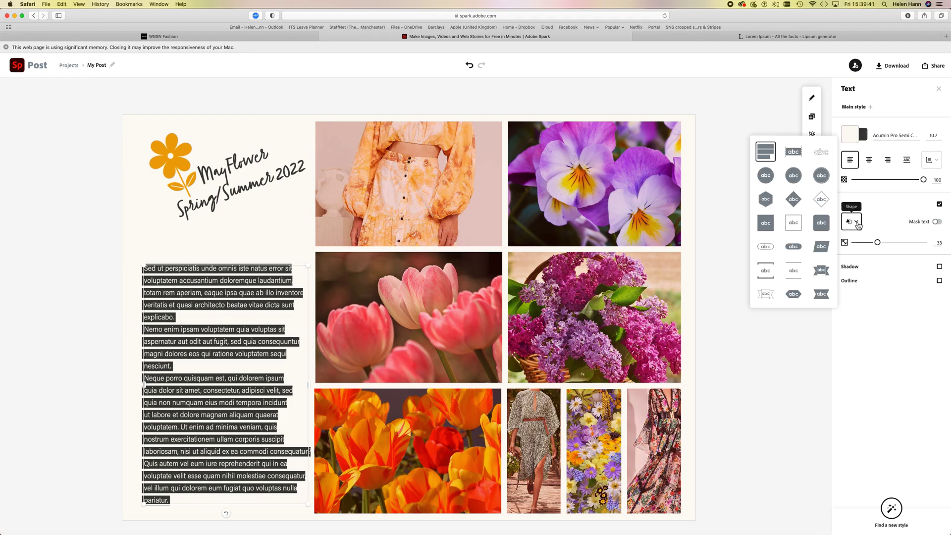
{"action": "left_click", "coordinate": [795, 176]}
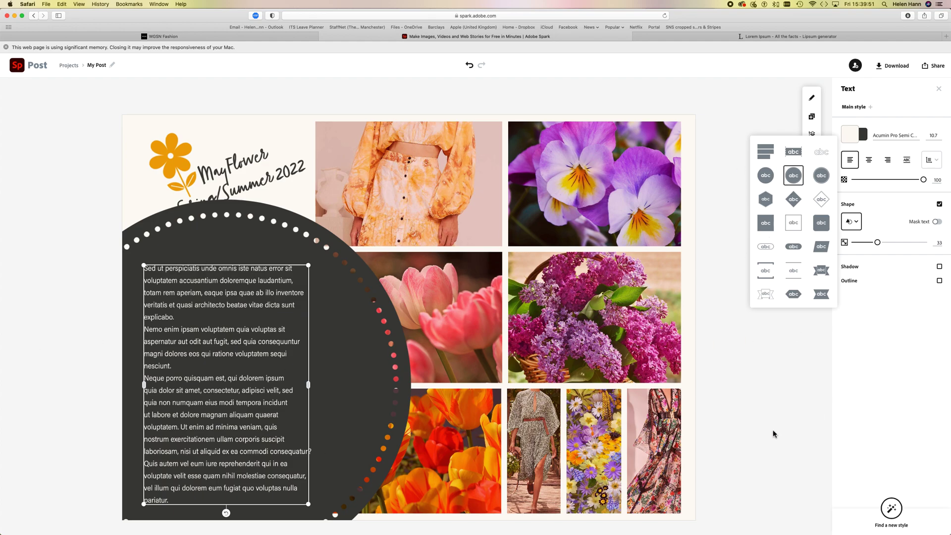
{"action": "left_click", "coordinate": [774, 383]}
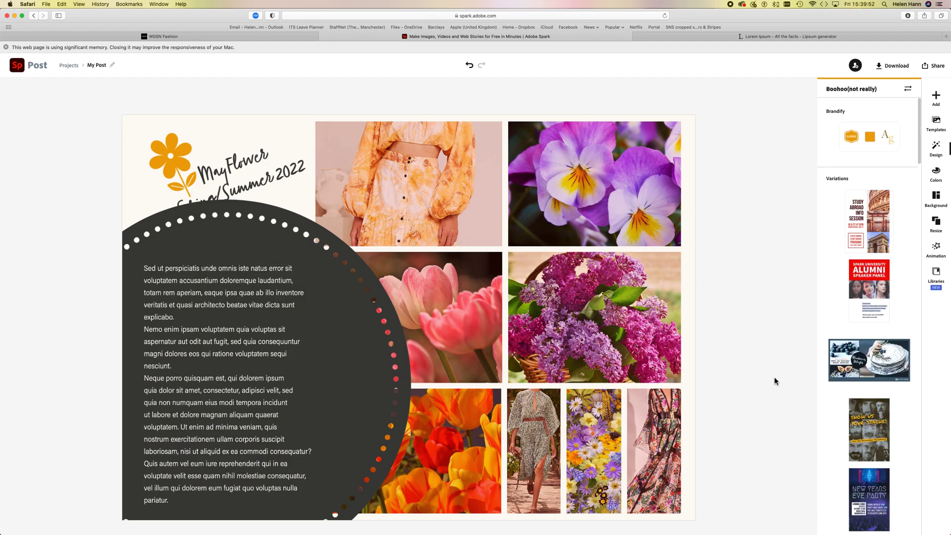
{"action": "left_click", "coordinate": [326, 348]}
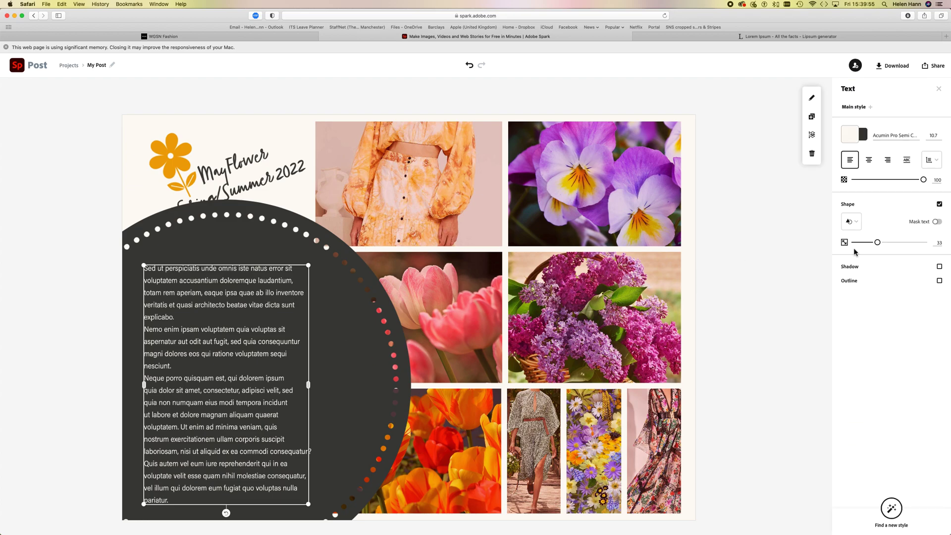
{"action": "left_click_drag", "start_coordinate": [924, 180], "coordinate": [880, 183]}
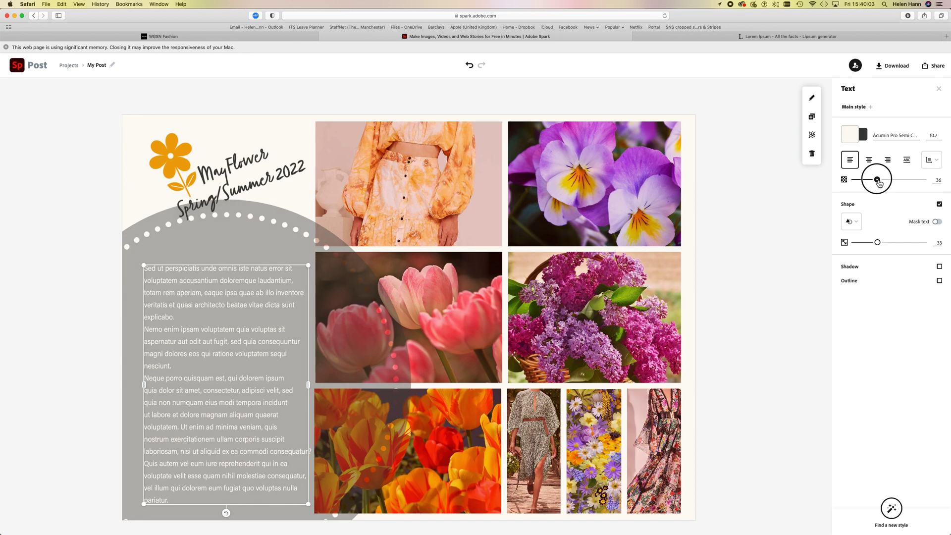
Set the effect colour of the circle behind the placeholder text to the palette's orange, #EEA308
{"action": "left_click", "coordinate": [864, 134]}
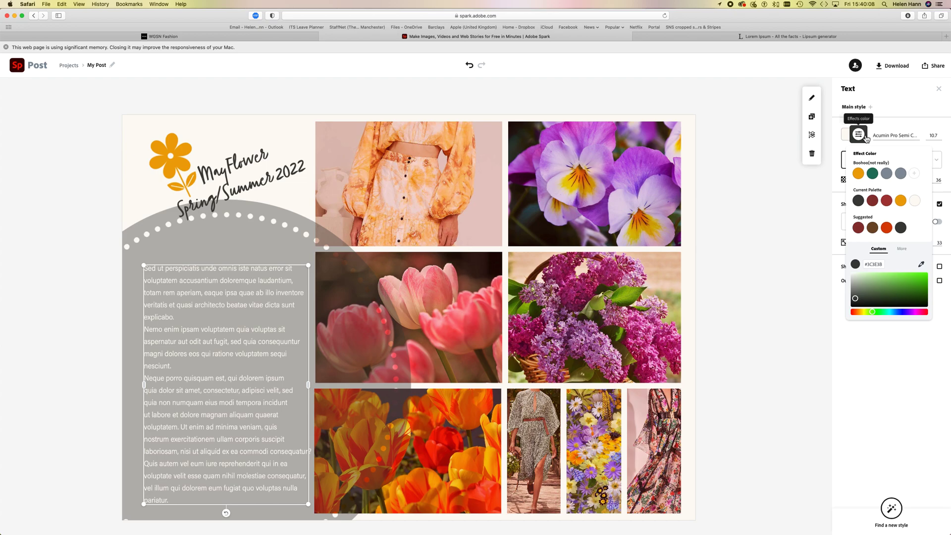
{"action": "left_click", "coordinate": [887, 228]}
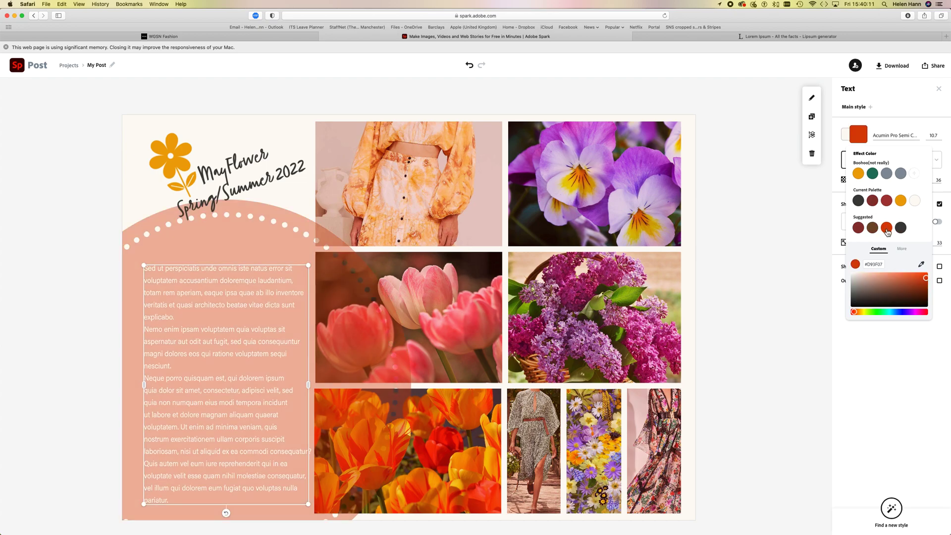
{"action": "left_click", "coordinate": [901, 201]}
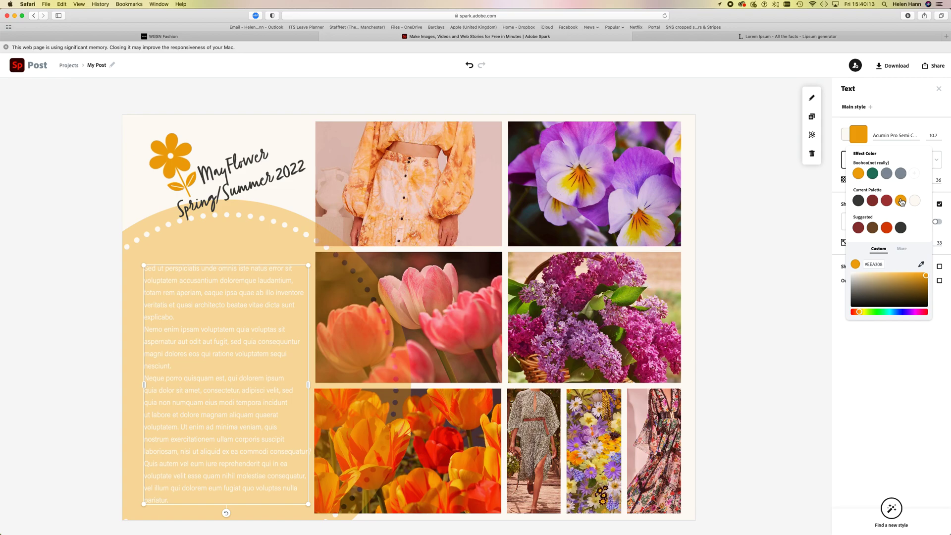
{"action": "left_click", "coordinate": [779, 230]}
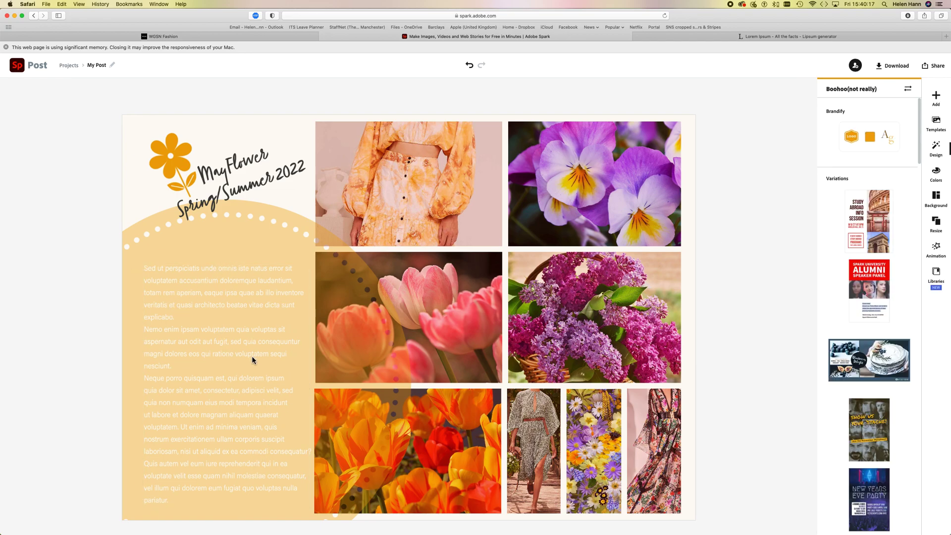
Set the placeholder text's colour to the palette's dark red, #A63838, and clear the selection
{"action": "left_click", "coordinate": [240, 417]}
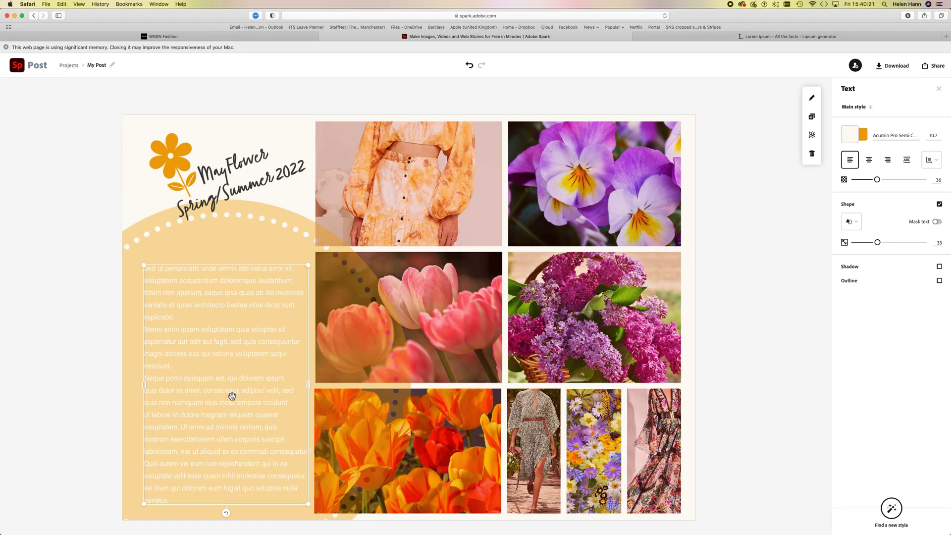
{"action": "left_click", "coordinate": [849, 139]}
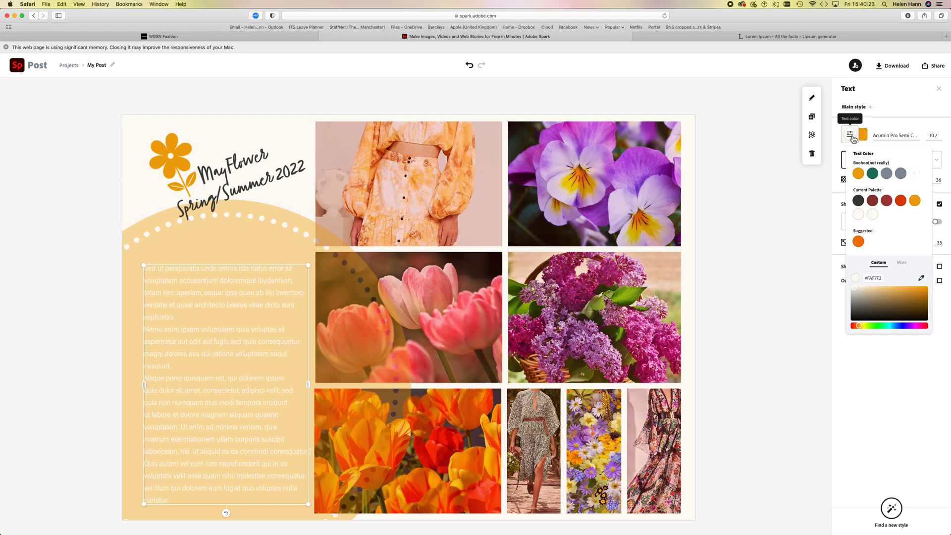
{"action": "left_click", "coordinate": [893, 205]}
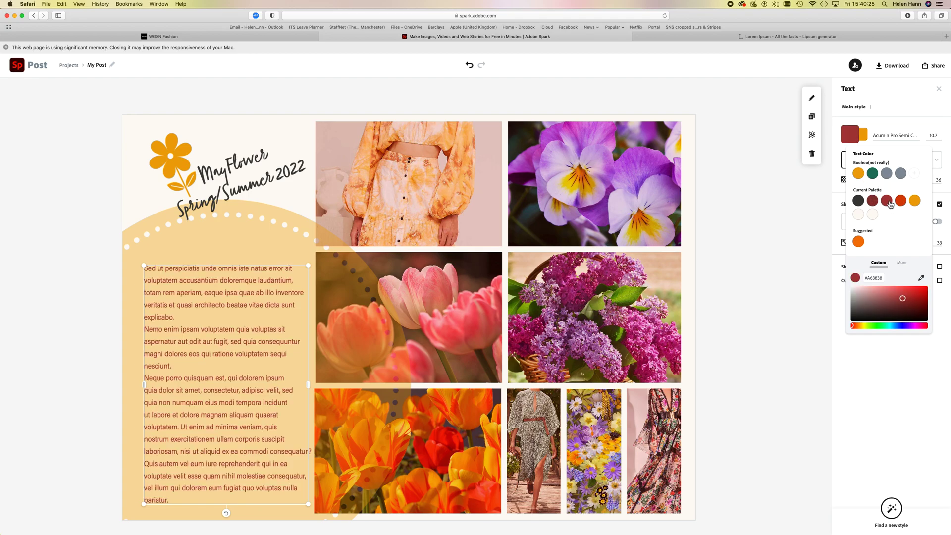
{"action": "left_click", "coordinate": [776, 218]}
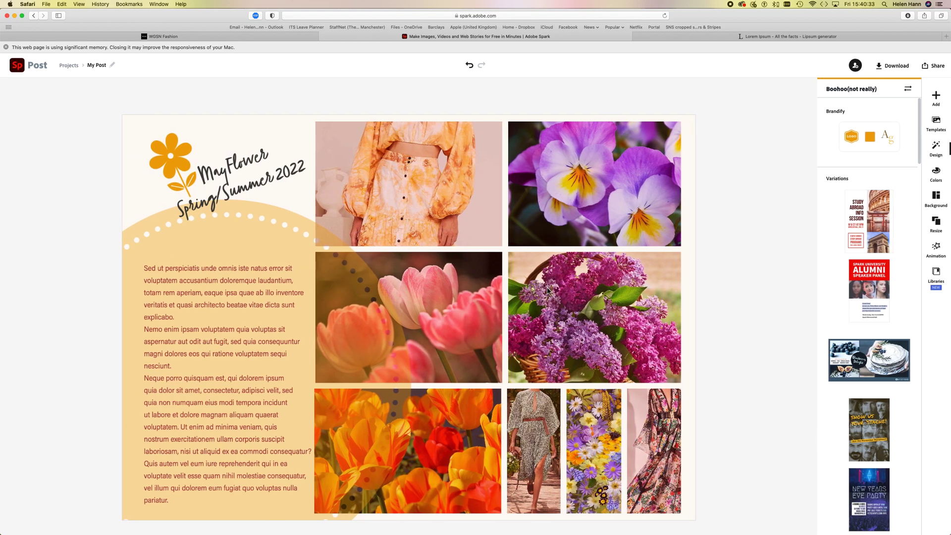
{"action": "left_click", "coordinate": [622, 147]}
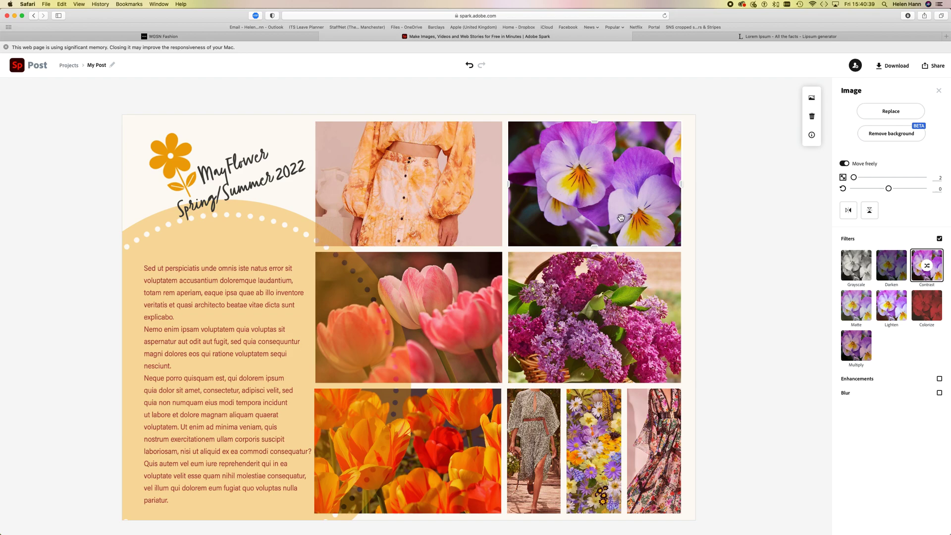
{"action": "left_click", "coordinate": [692, 178]}
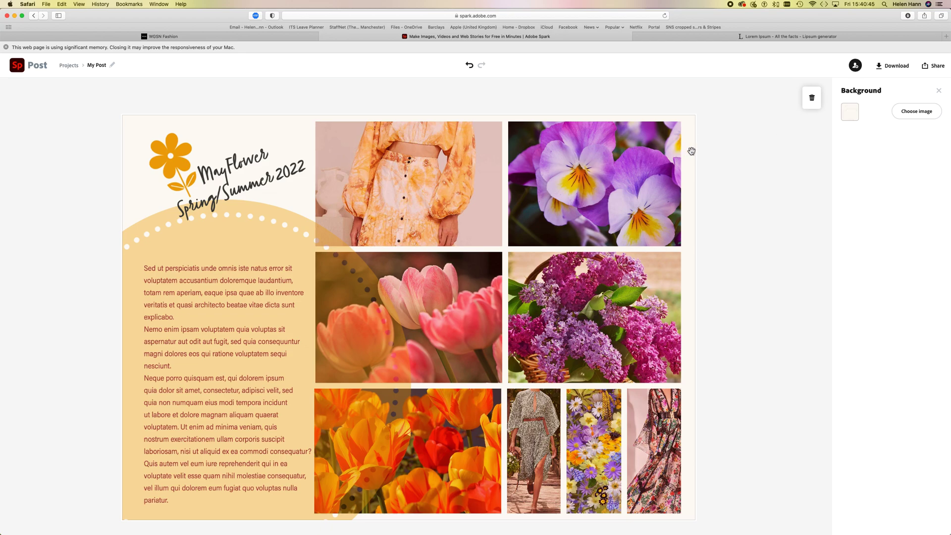
{"action": "left_click", "coordinate": [626, 154]}
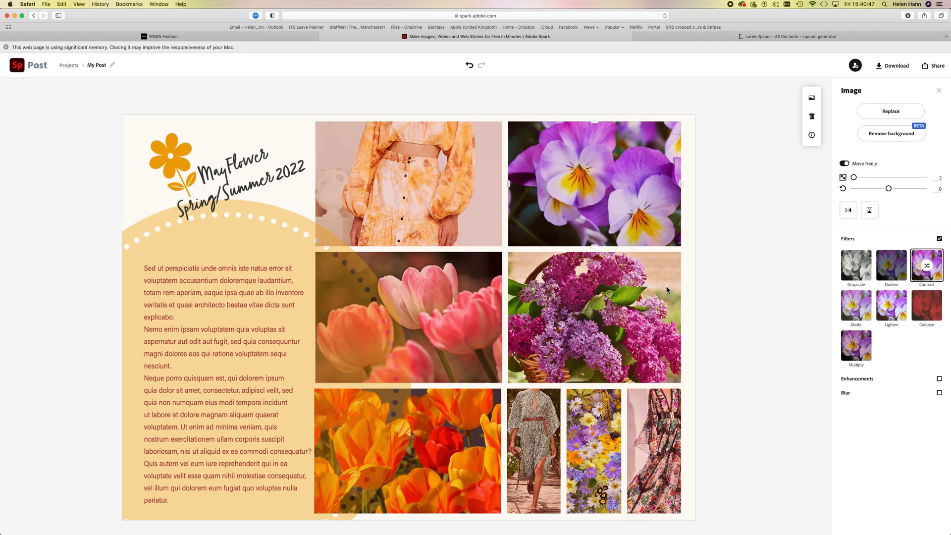
{"action": "left_click", "coordinate": [723, 370]}
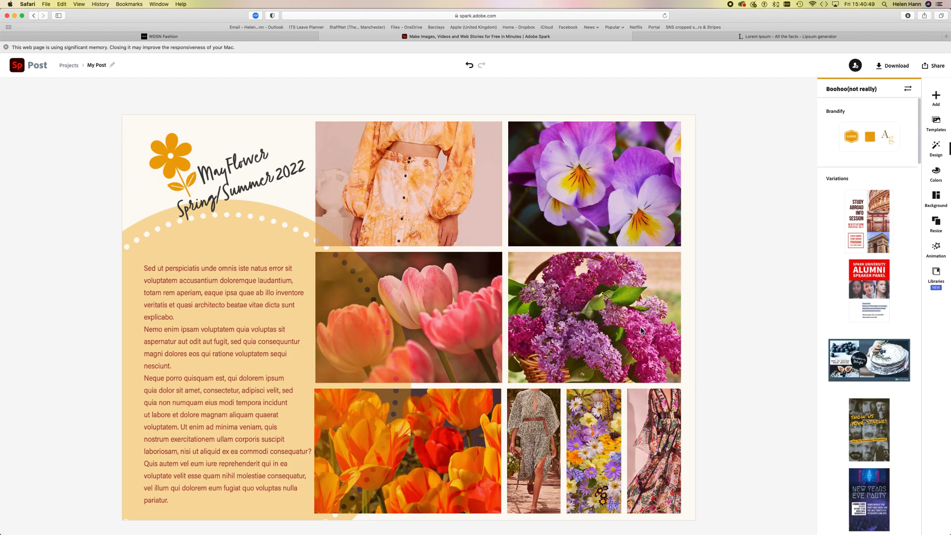
Upload the photo S_W_F_cot320920_SWF_SP21_LB_Page_39.jpg of the model in the yellow tie-dye outfit to the collage
{"action": "left_click", "coordinate": [936, 97]}
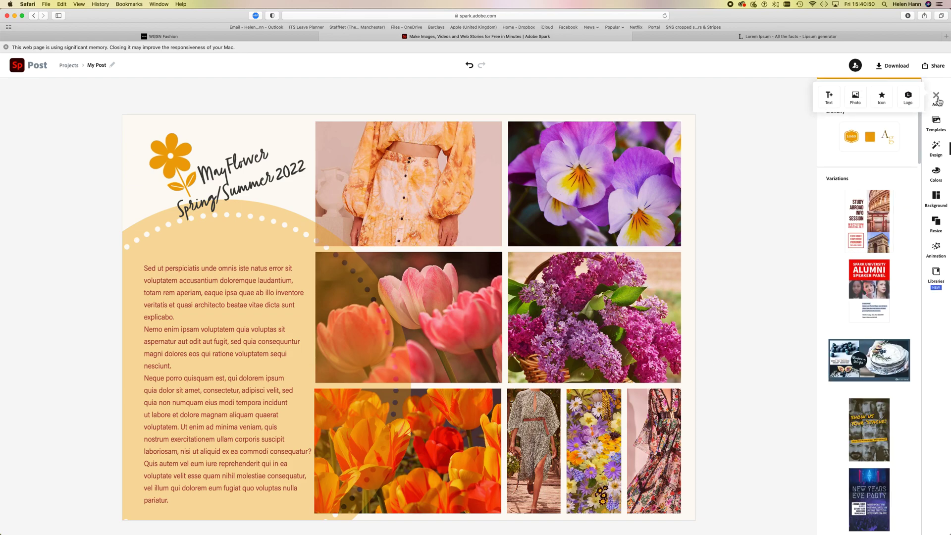
{"action": "left_click", "coordinate": [856, 99]}
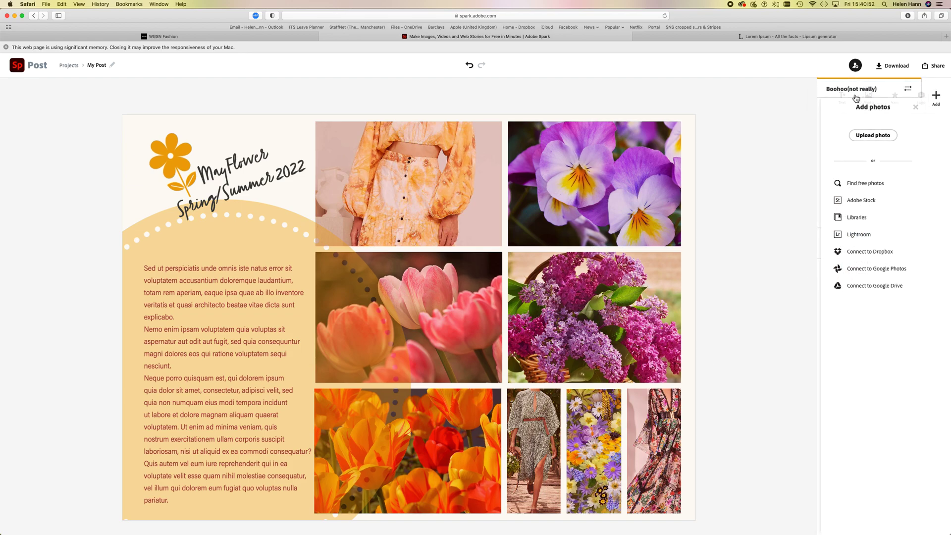
{"action": "left_click", "coordinate": [880, 139]}
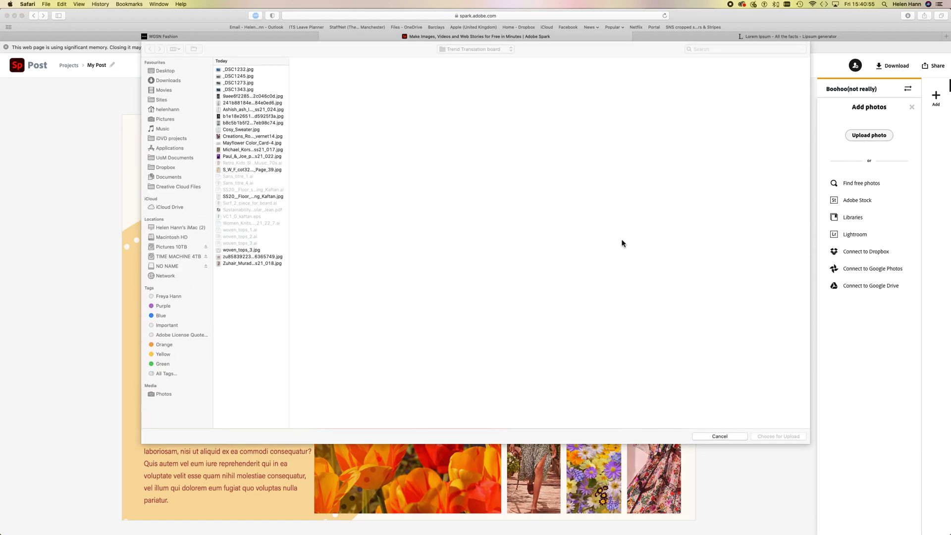
{"action": "left_click", "coordinate": [238, 110]}
{"action": "left_click", "coordinate": [237, 117]}
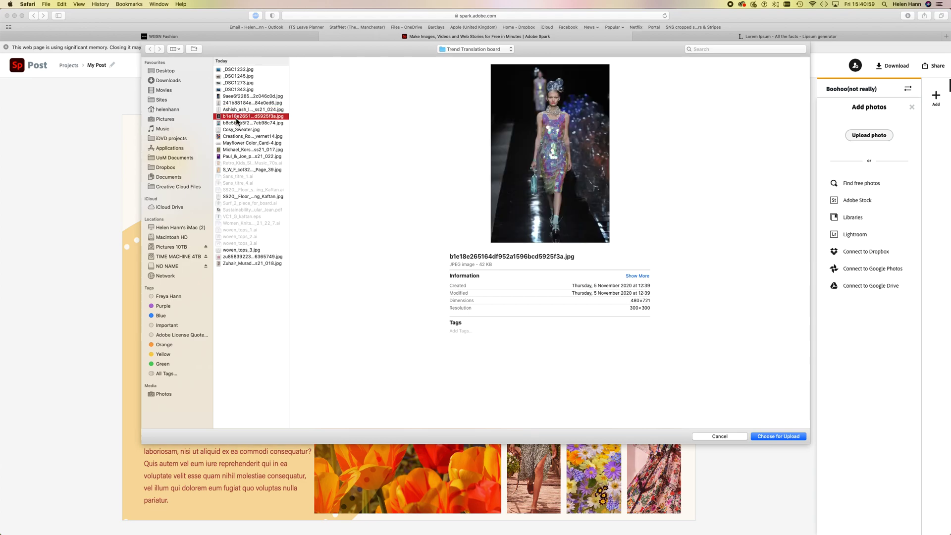
{"action": "left_click", "coordinate": [237, 128]}
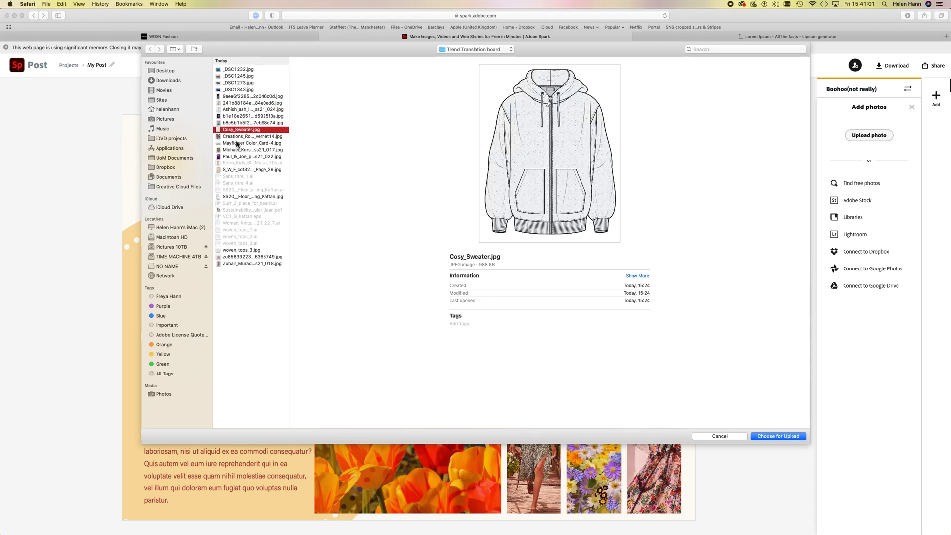
{"action": "left_click", "coordinate": [238, 144]}
{"action": "left_click", "coordinate": [237, 157]}
{"action": "left_click", "coordinate": [236, 151]}
{"action": "left_click", "coordinate": [236, 157]}
{"action": "left_click", "coordinate": [233, 169]}
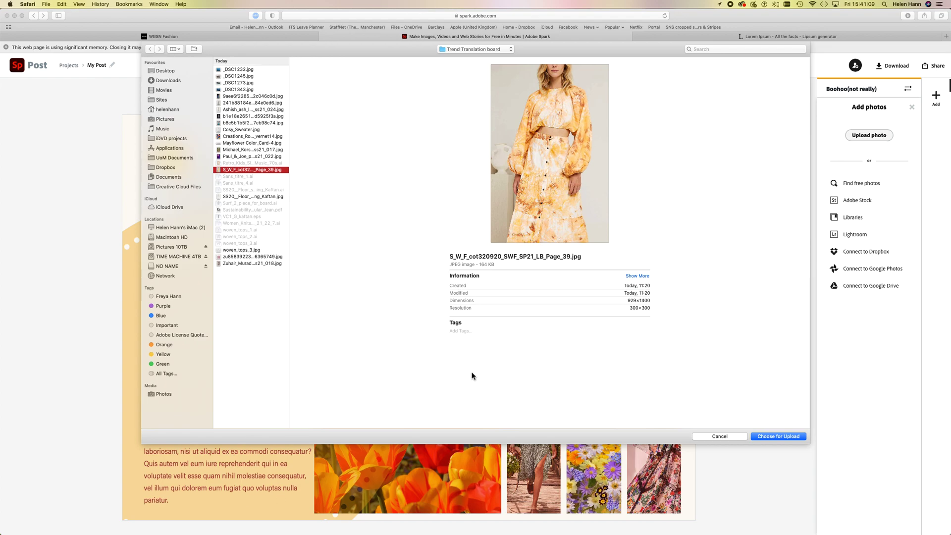
{"action": "left_click", "coordinate": [777, 436]}
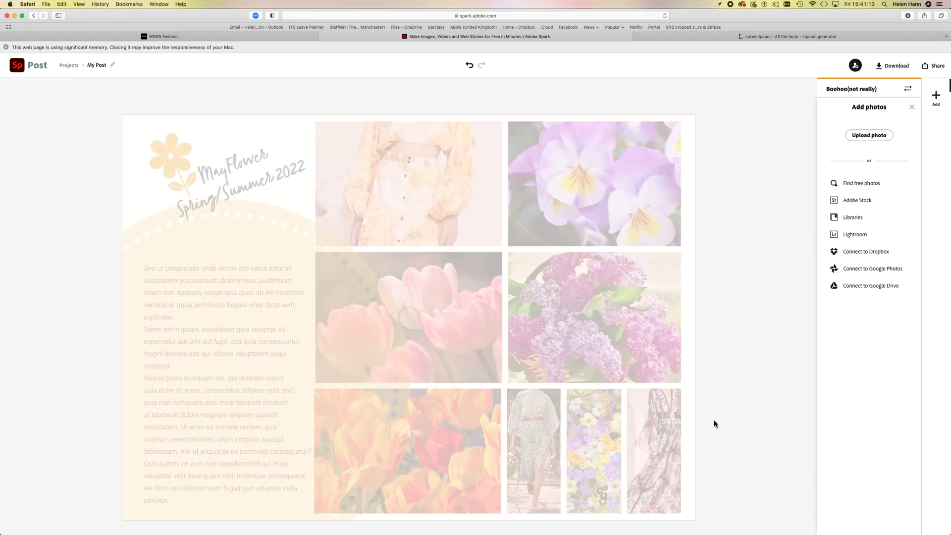
{"action": "left_click", "coordinate": [427, 237]}
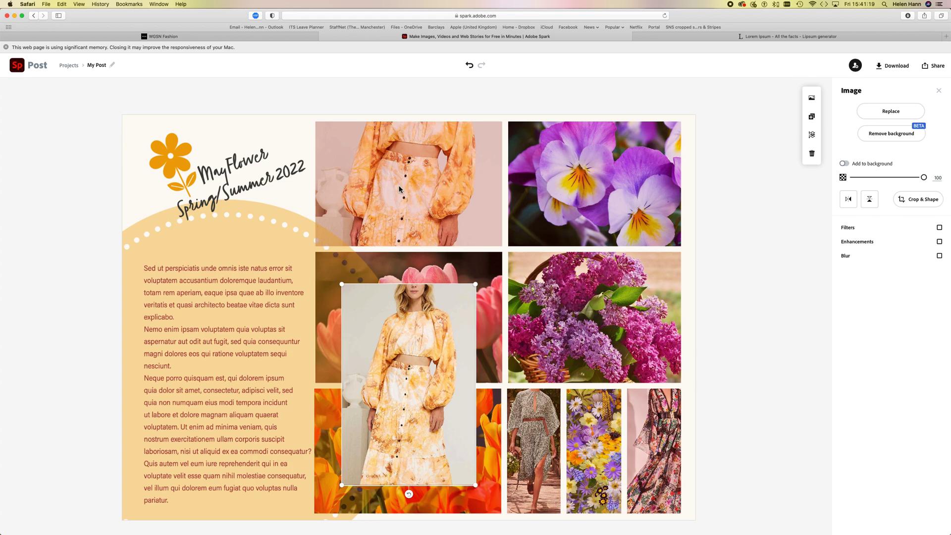
Move the uploaded model photo to where the four upper collage photos meet and remove its background
{"action": "left_click_drag", "start_coordinate": [409, 414], "coordinate": [388, 435]}
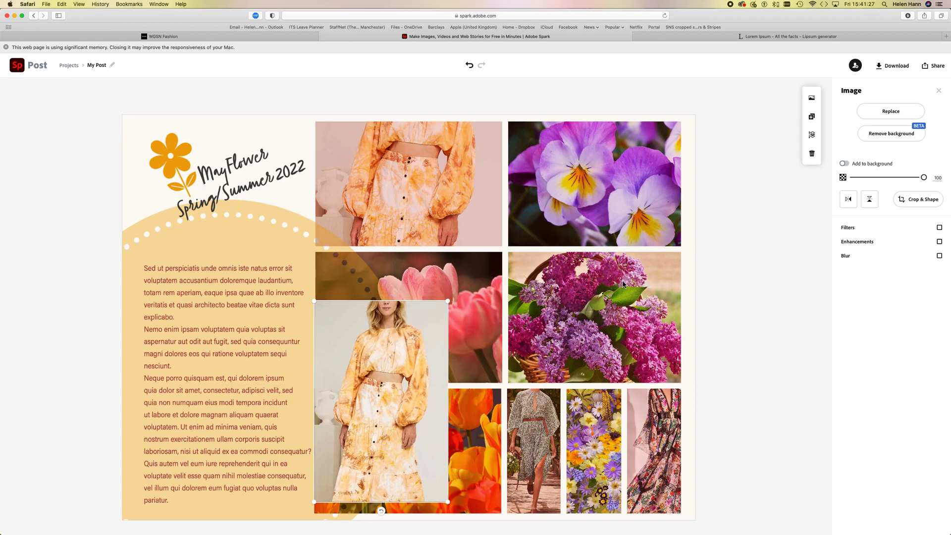
{"action": "left_click_drag", "start_coordinate": [414, 359], "coordinate": [546, 268]}
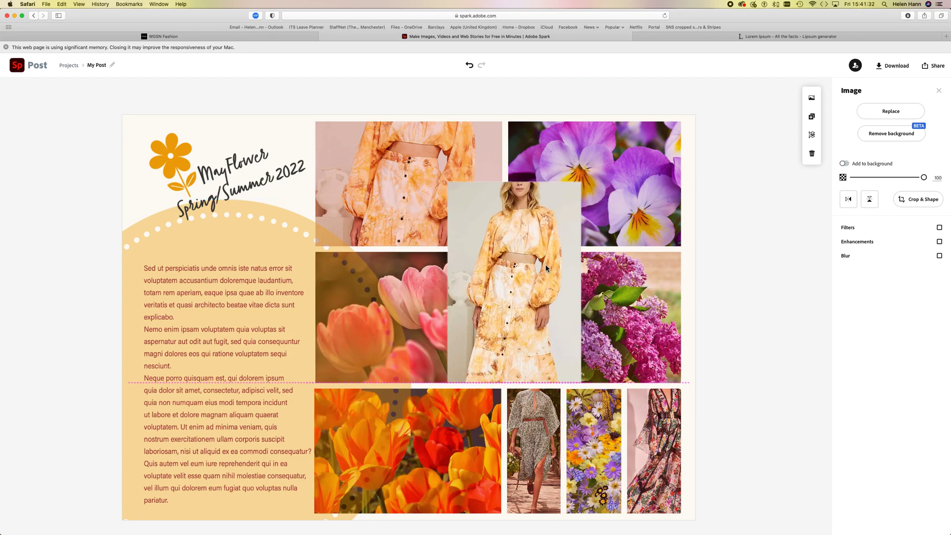
{"action": "left_click", "coordinate": [867, 169]}
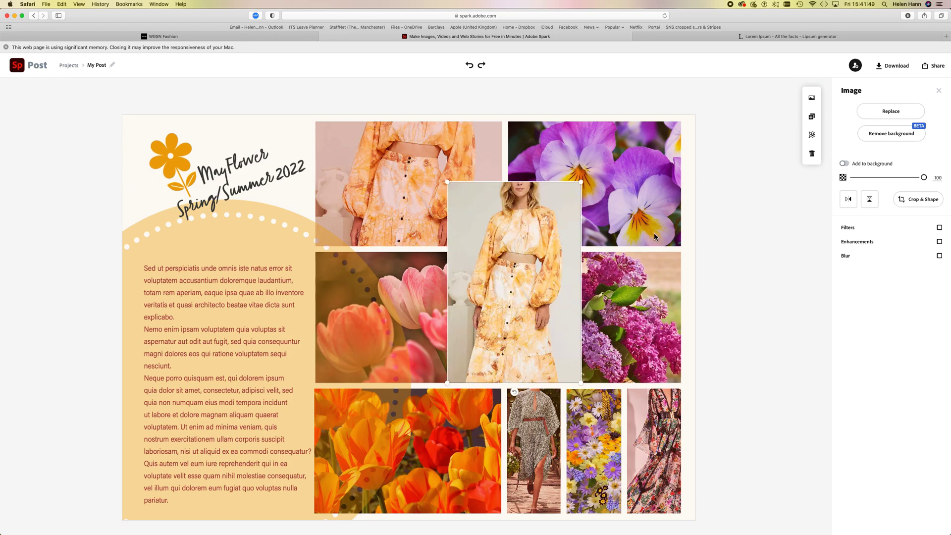
{"action": "left_click", "coordinate": [894, 131]}
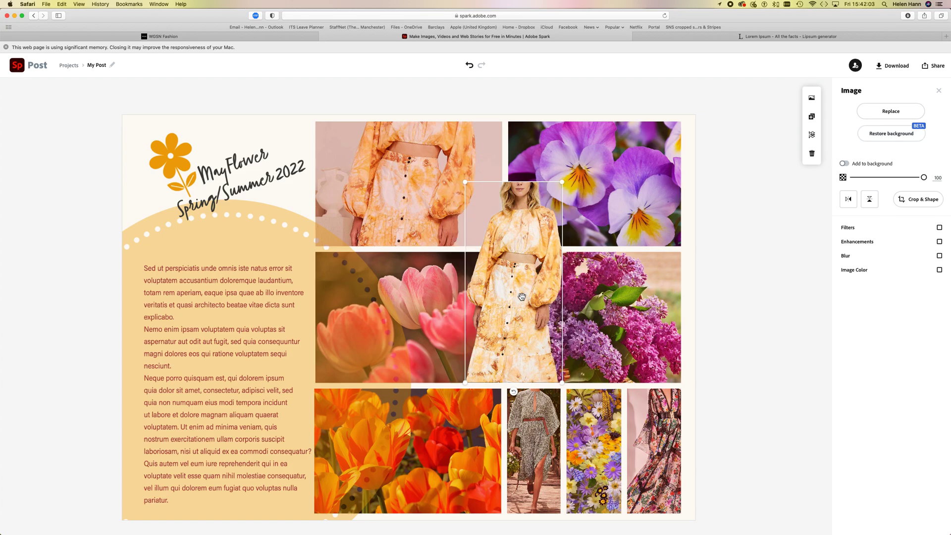
Place the cut-out model over the orange tulips photo, aligned with that photo's lower and right edges, and clear the selection
{"action": "left_click_drag", "start_coordinate": [522, 297], "coordinate": [459, 416]}
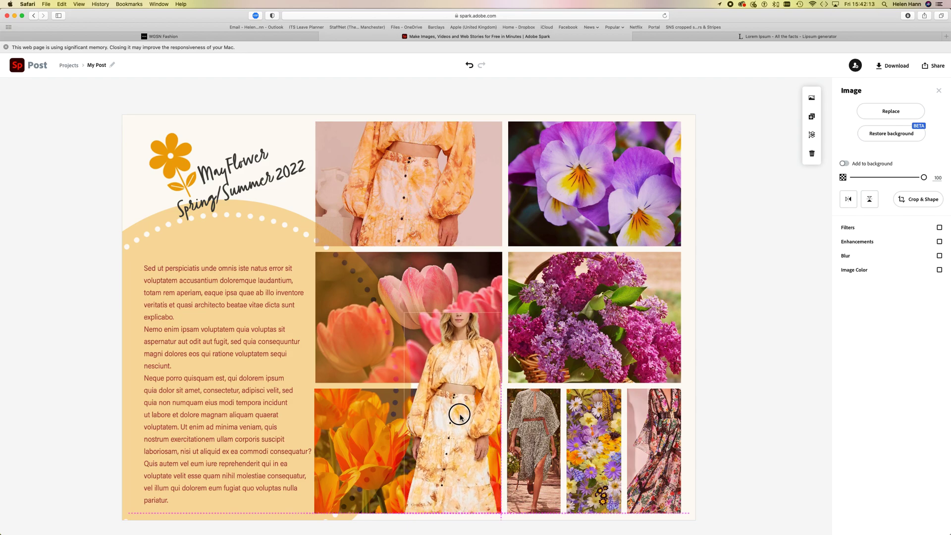
{"action": "left_click_drag", "start_coordinate": [460, 416], "coordinate": [460, 416]}
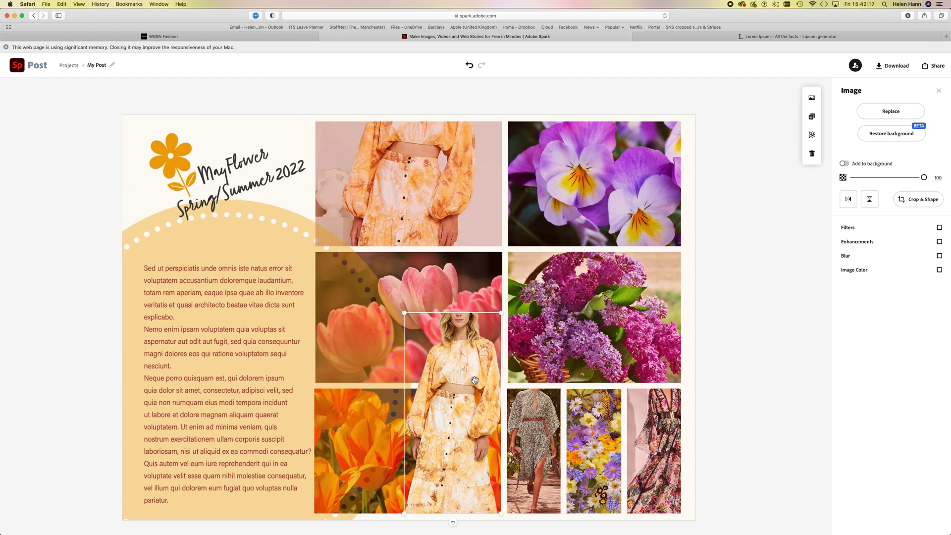
{"action": "left_click", "coordinate": [778, 214]}
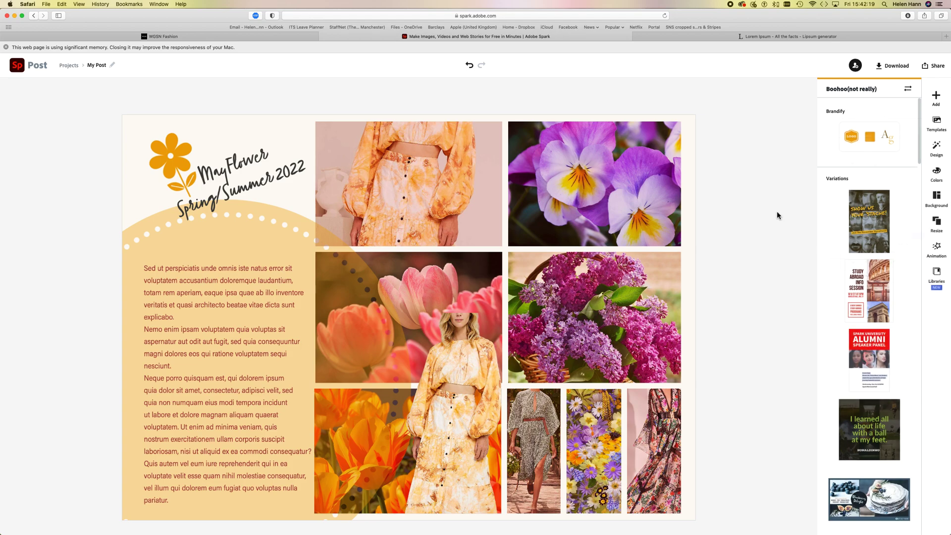
{"action": "left_click", "coordinate": [389, 176]}
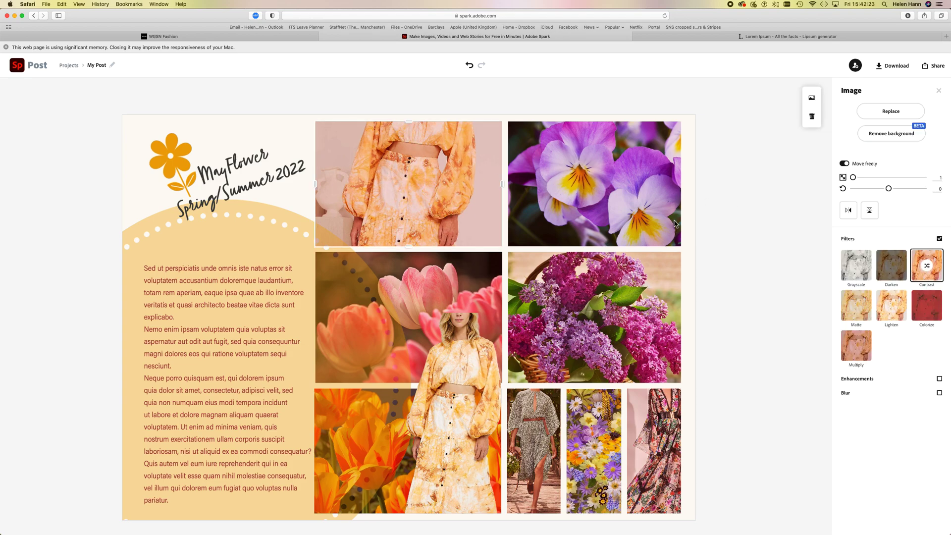
{"action": "left_click", "coordinate": [717, 261]}
{"action": "left_click", "coordinate": [934, 96]}
{"action": "left_click", "coordinate": [855, 98]}
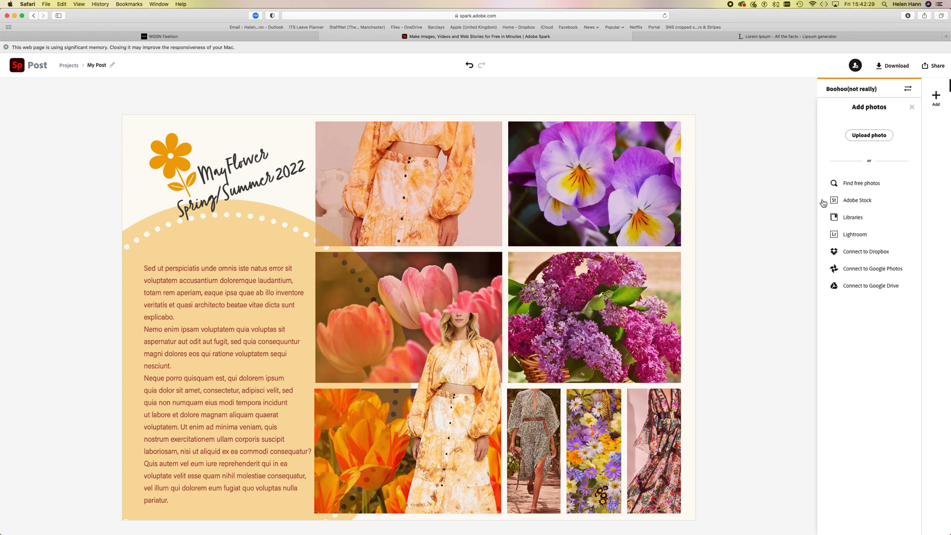
{"action": "left_click", "coordinate": [872, 137]}
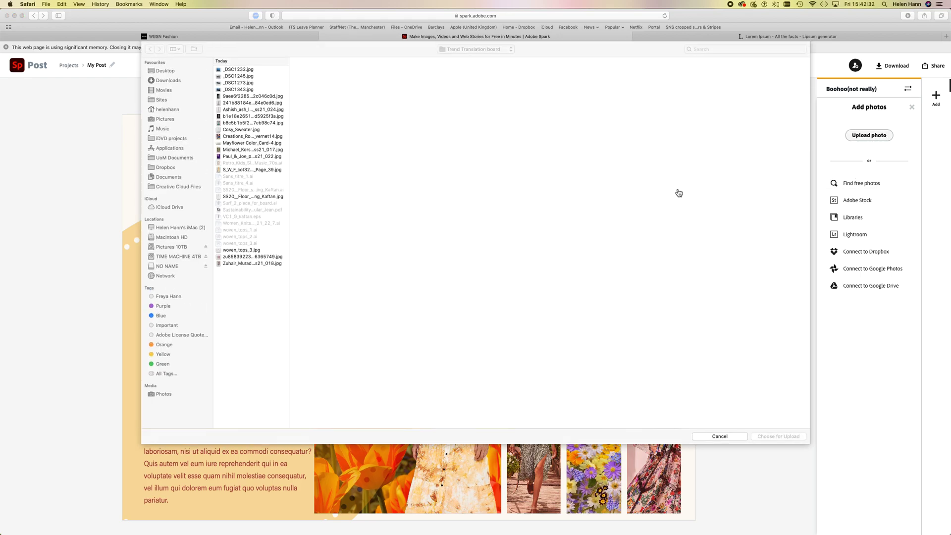
{"action": "left_click", "coordinate": [245, 251]}
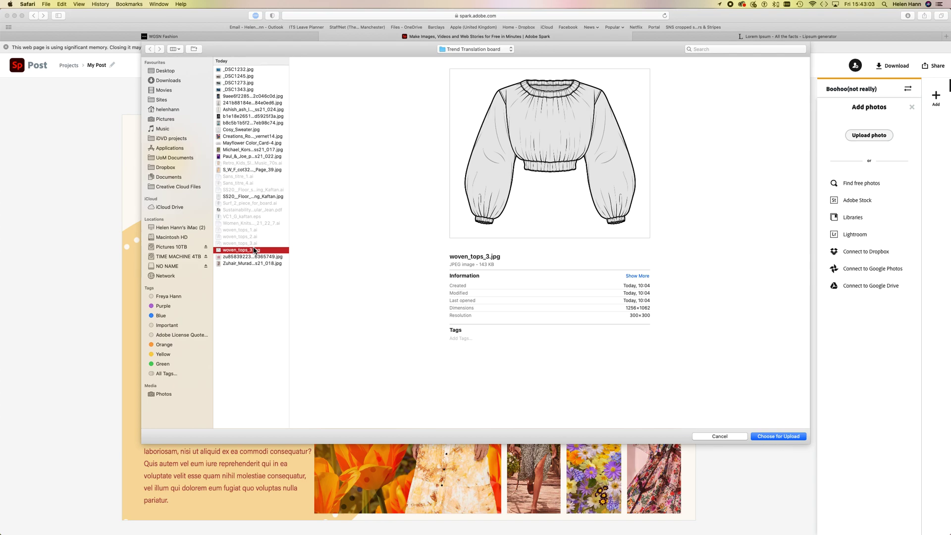
{"action": "left_click", "coordinate": [720, 437]}
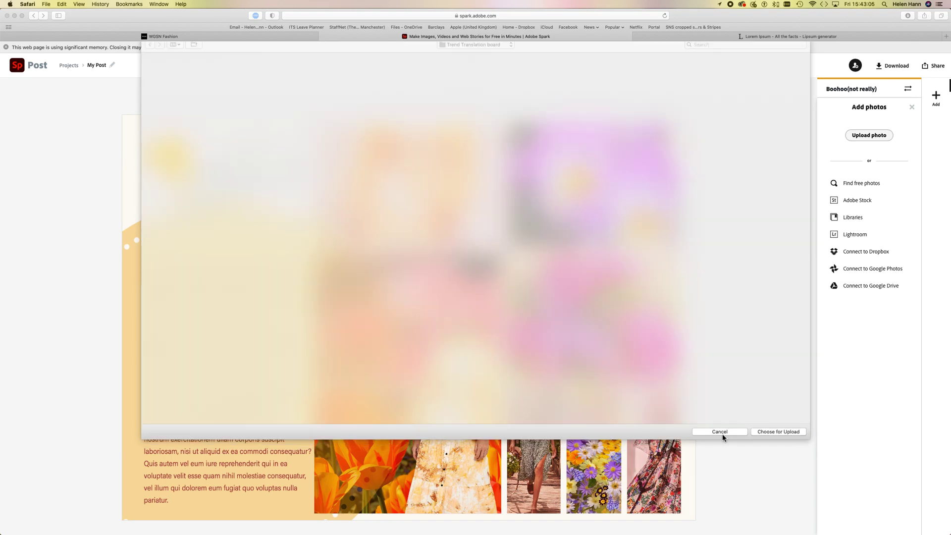
Switch to the WGSN site and open the CADs/Flats collection in its design resources
{"action": "left_click", "coordinate": [165, 39]}
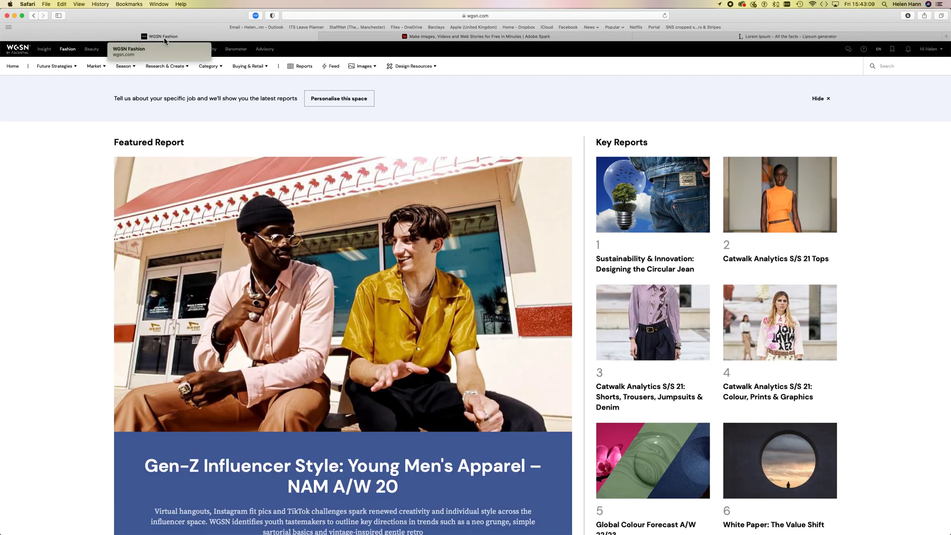
{"action": "left_click", "coordinate": [425, 68]}
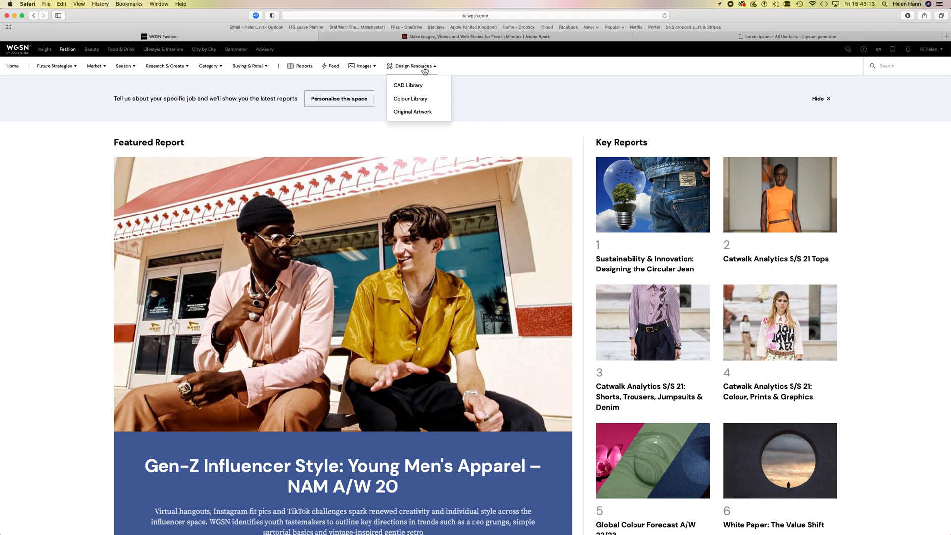
{"action": "left_click", "coordinate": [424, 69]}
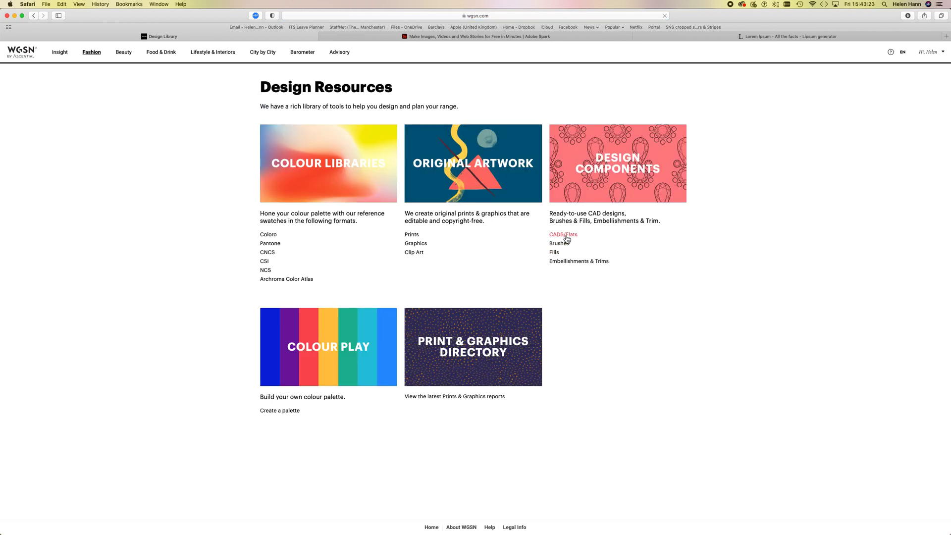
{"action": "left_click", "coordinate": [567, 237]}
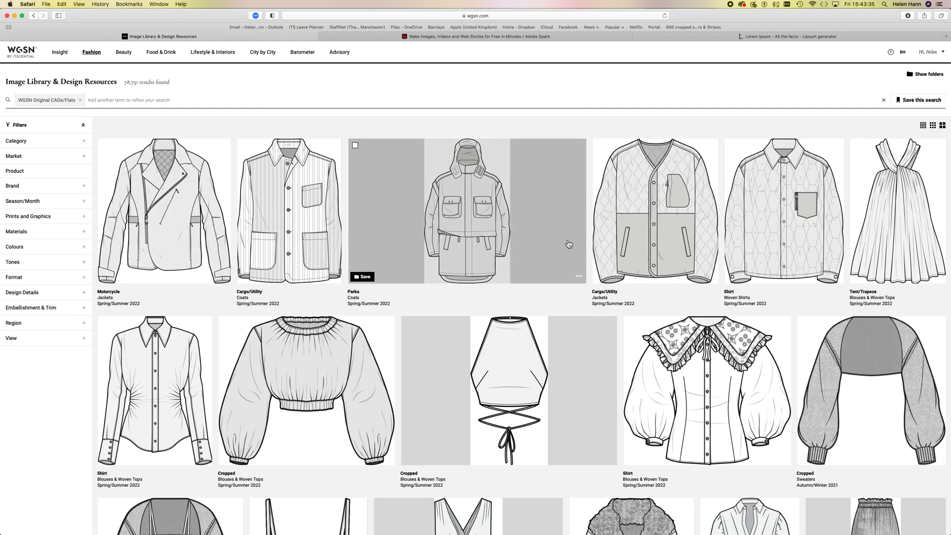
Refine the WGSN Original CADs/Flats search with the term "tops"
{"action": "left_click", "coordinate": [111, 101]}
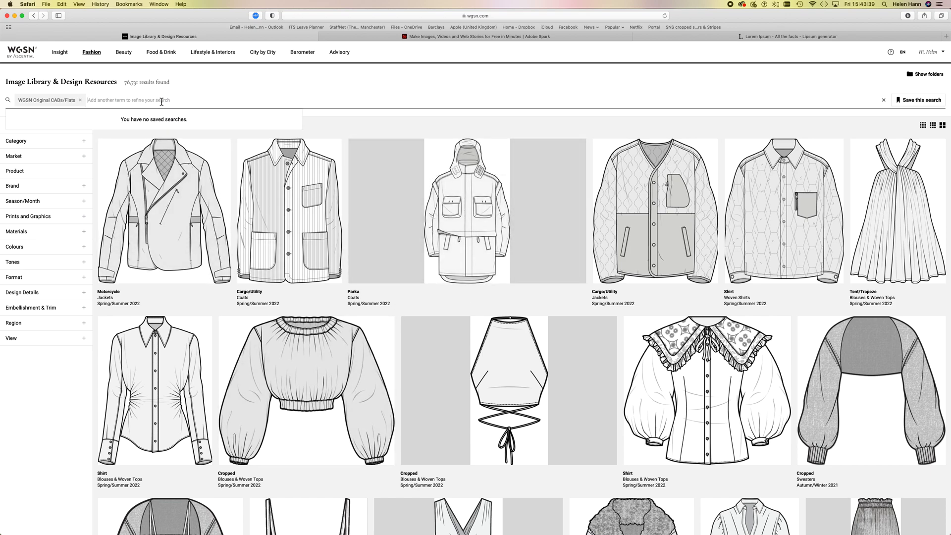
{"action": "type", "text": "tops"}
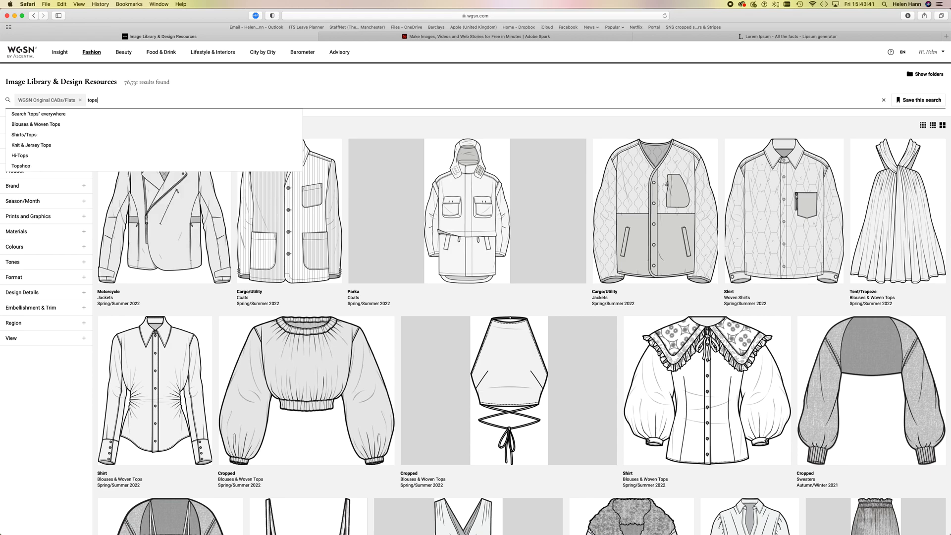
{"action": "key", "text": "Return"}
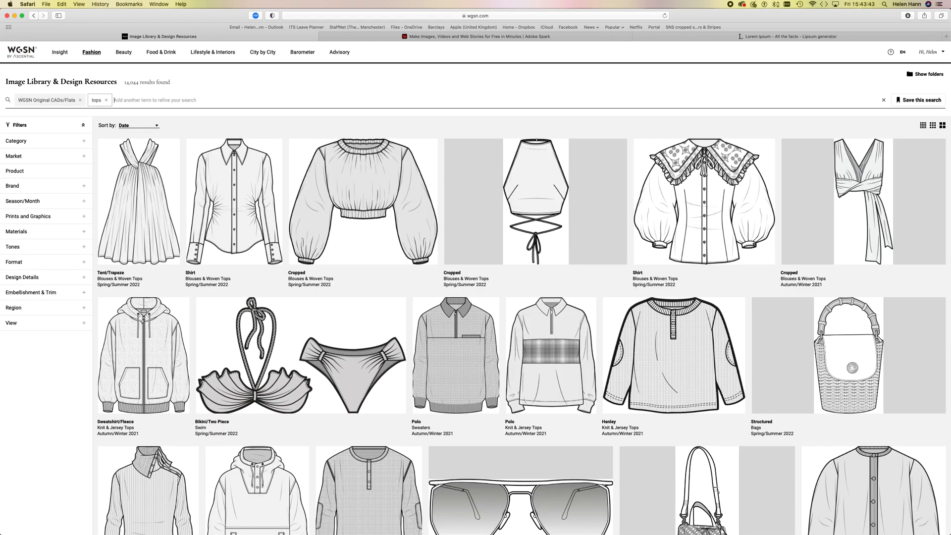
Open the cropped, puff-sleeved blouse flat from the results and download it under the name woven_tops_3
{"action": "mouse_move", "coordinate": [344, 262]}
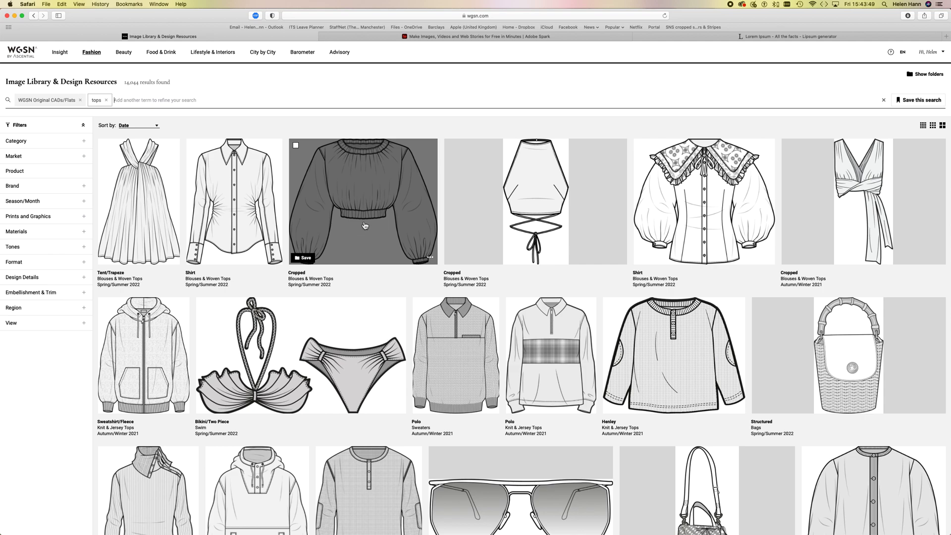
{"action": "left_click", "coordinate": [365, 193]}
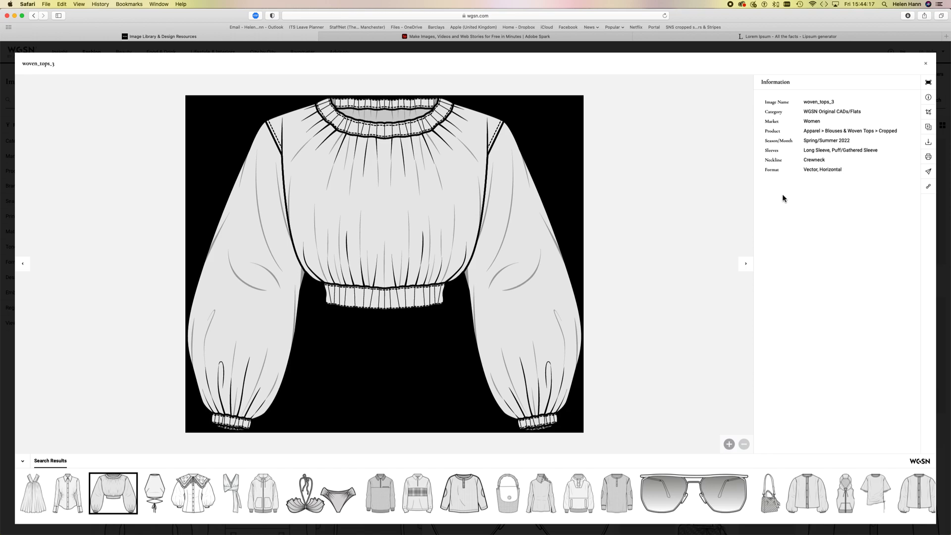
{"action": "left_click", "coordinate": [930, 144]}
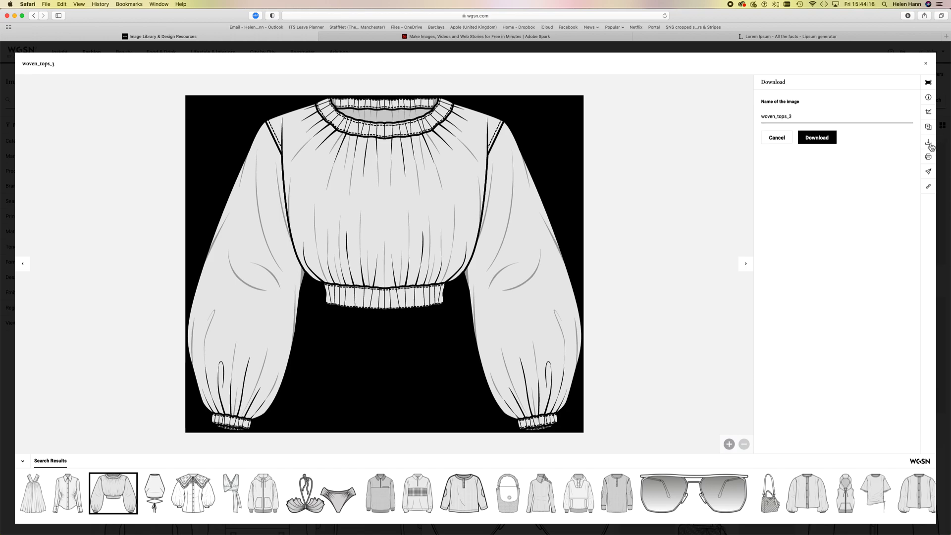
{"action": "left_click", "coordinate": [824, 140]}
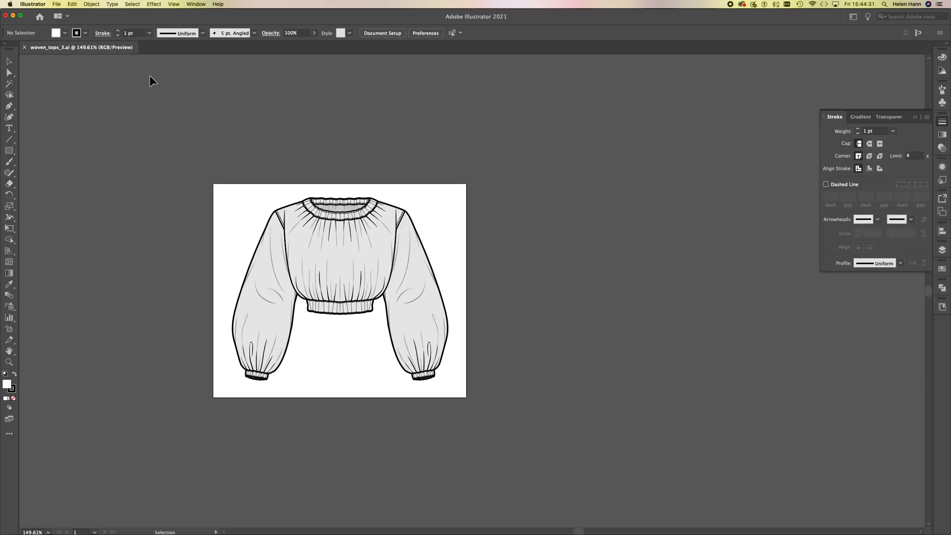
Close the Illustrator document and window, and open woven_tops_3.ai from the Trend Translation board folder in Preview
{"action": "left_click", "coordinate": [5, 16]}
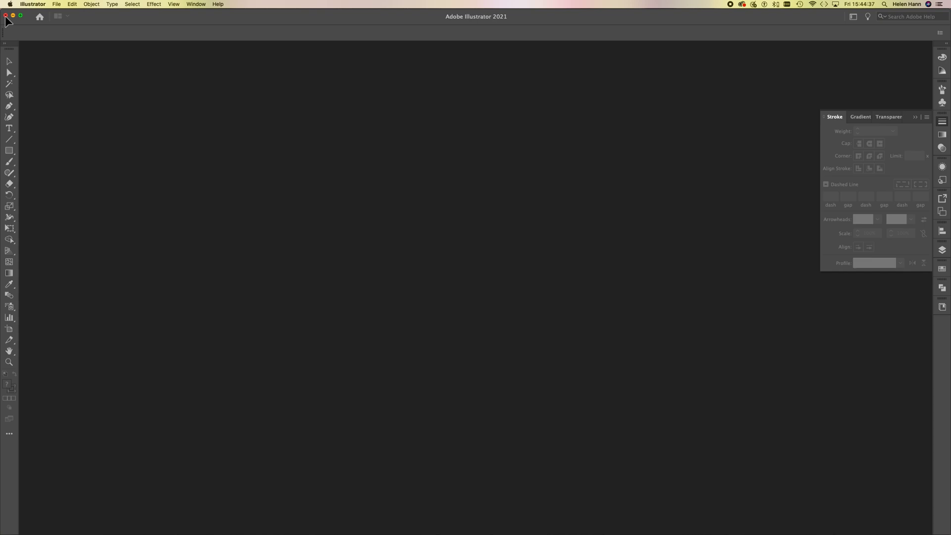
{"action": "left_click", "coordinate": [5, 15]}
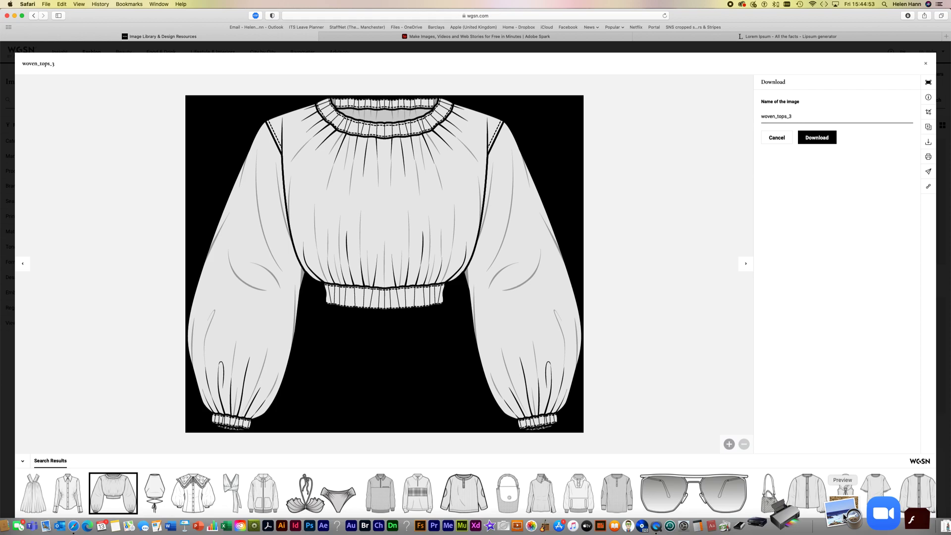
{"action": "left_click", "coordinate": [844, 517]}
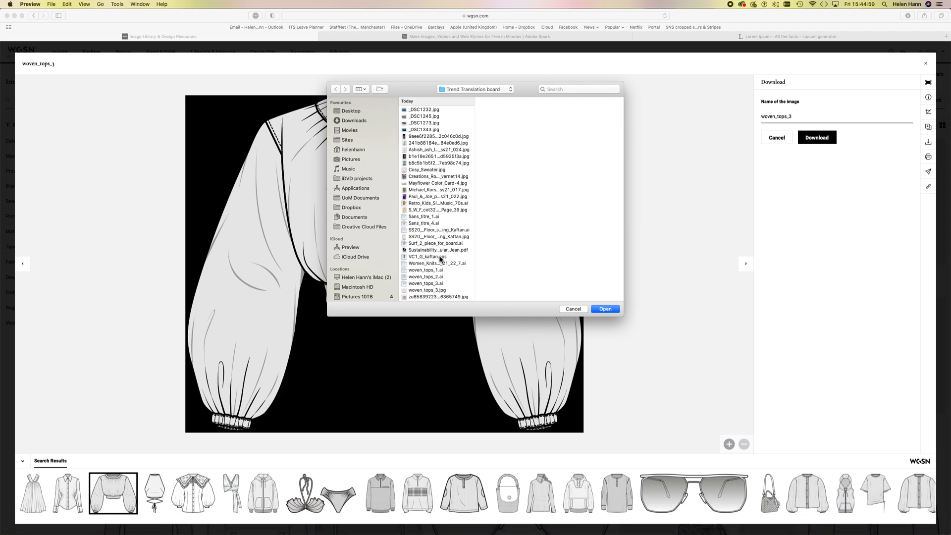
{"action": "scroll", "coordinate": [452, 247], "scroll_direction": "down", "scroll_amount": 1}
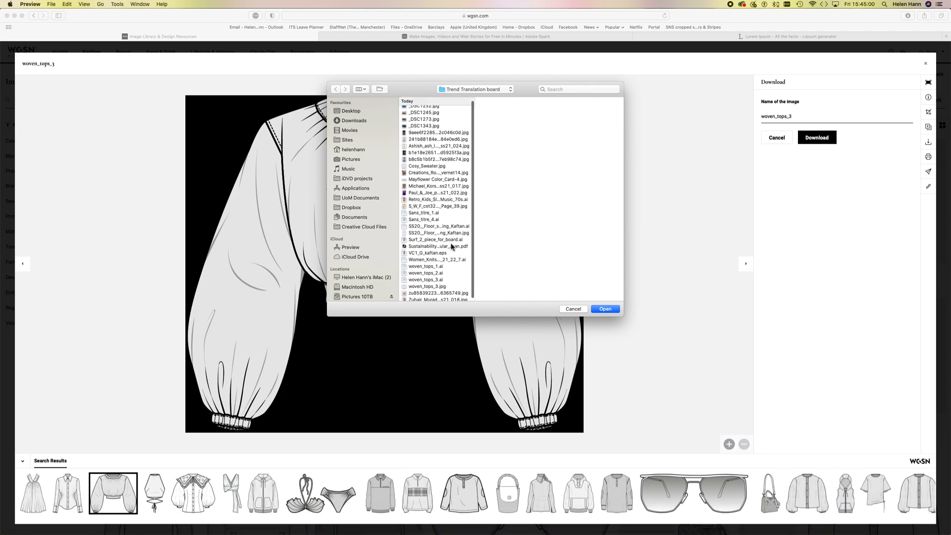
{"action": "left_click", "coordinate": [426, 280]}
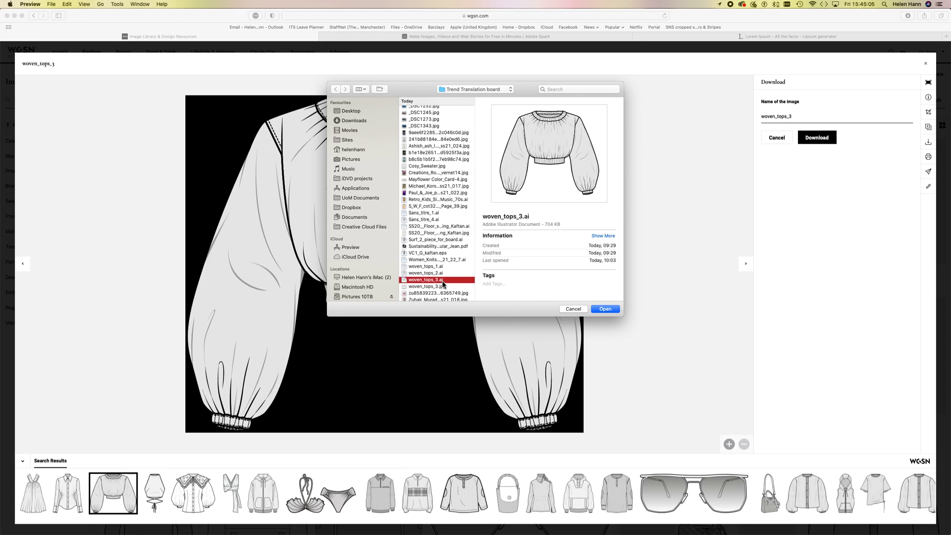
{"action": "left_click", "coordinate": [611, 308]}
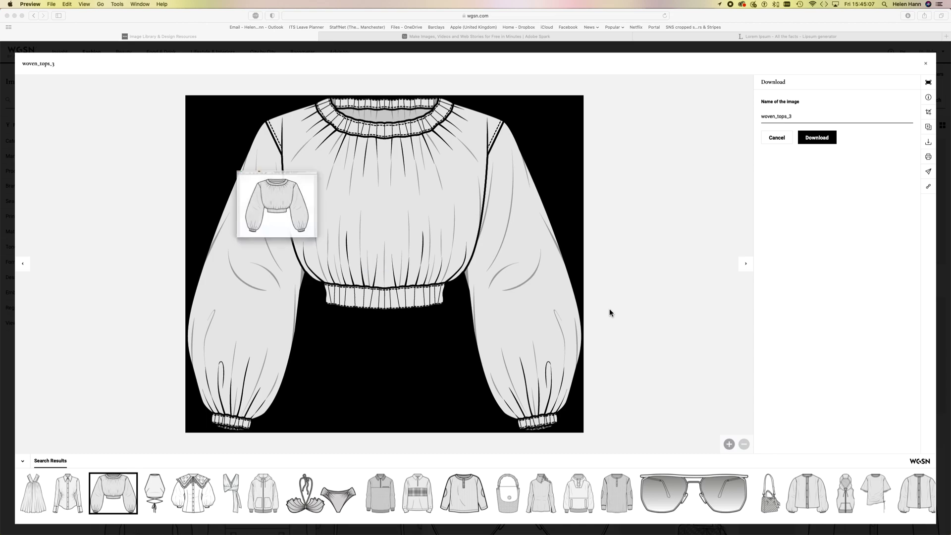
{"action": "left_click_drag", "start_coordinate": [206, 178], "coordinate": [539, 376]}
{"action": "left_click_drag", "start_coordinate": [110, 17], "coordinate": [252, 61]}
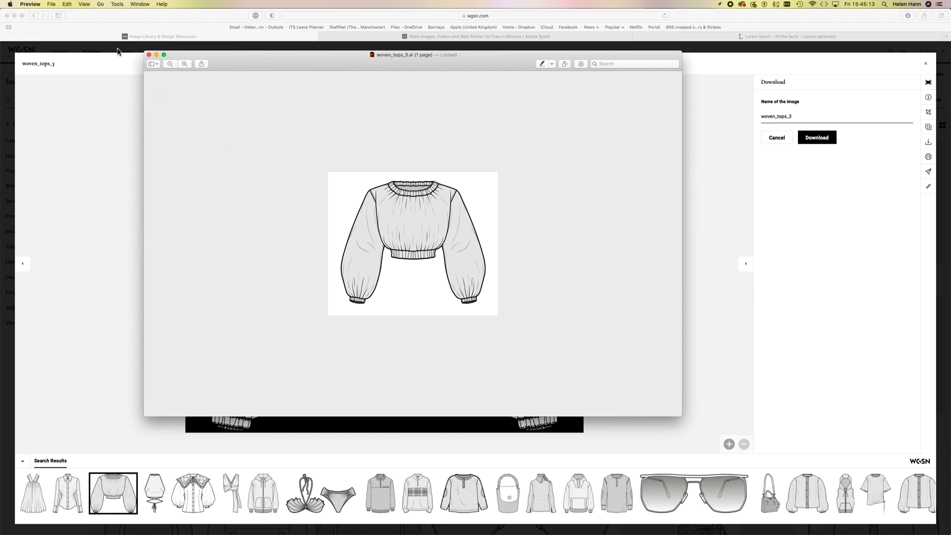
Export the blouse flat as a JPEG at best quality and 300 pixels/inch, replacing the existing woven_tops_3.jpg, and close its window
{"action": "left_click", "coordinate": [52, 5]}
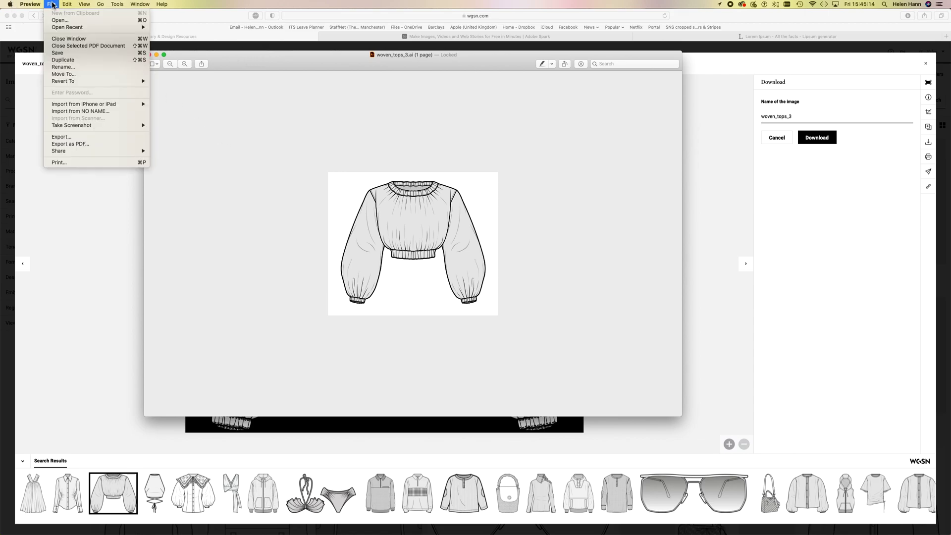
{"action": "left_click", "coordinate": [58, 138]}
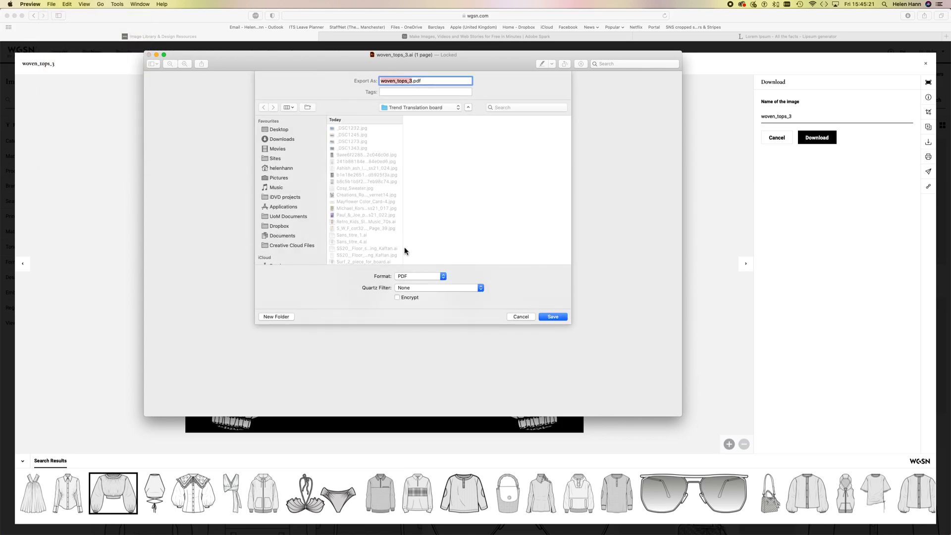
{"action": "left_click", "coordinate": [421, 277]}
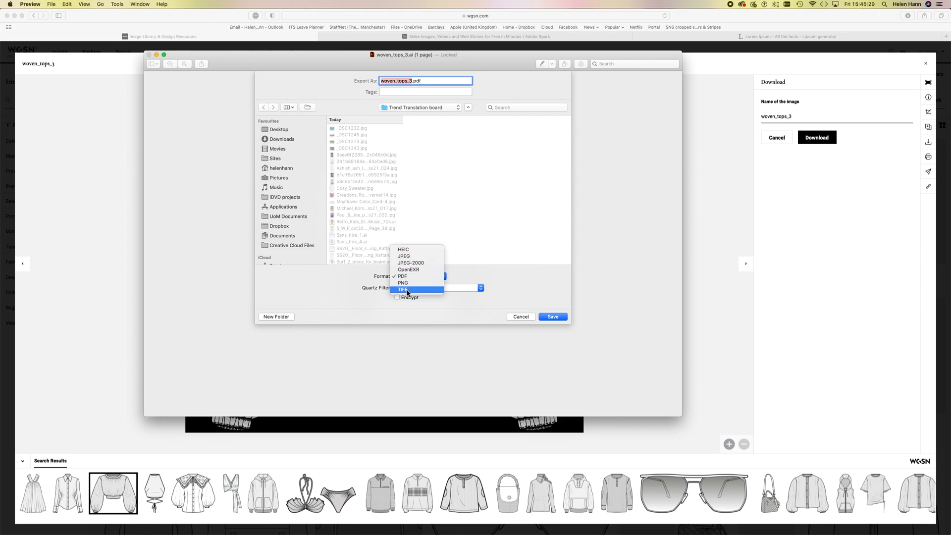
{"action": "left_click", "coordinate": [415, 257]}
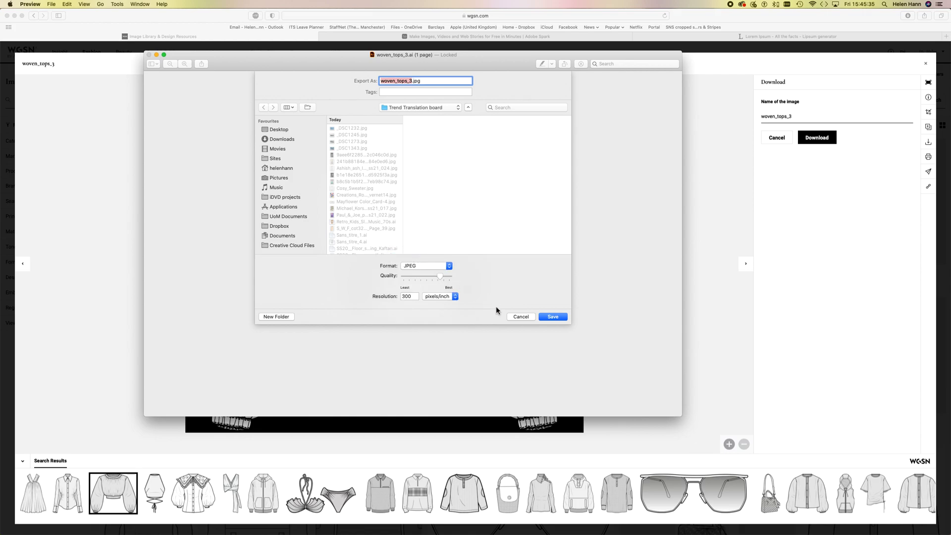
{"action": "left_click_drag", "start_coordinate": [444, 274], "coordinate": [466, 274]}
{"action": "left_click", "coordinate": [555, 318]}
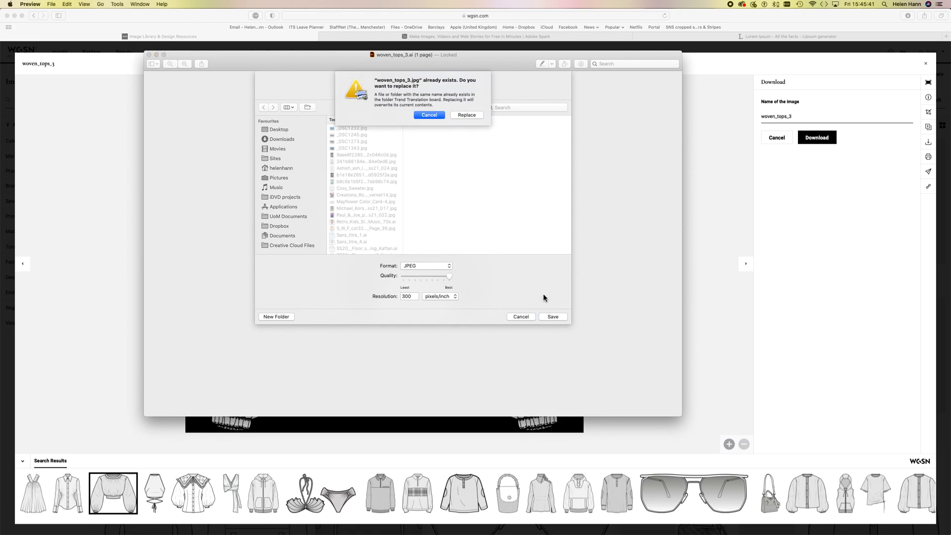
{"action": "left_click", "coordinate": [469, 116]}
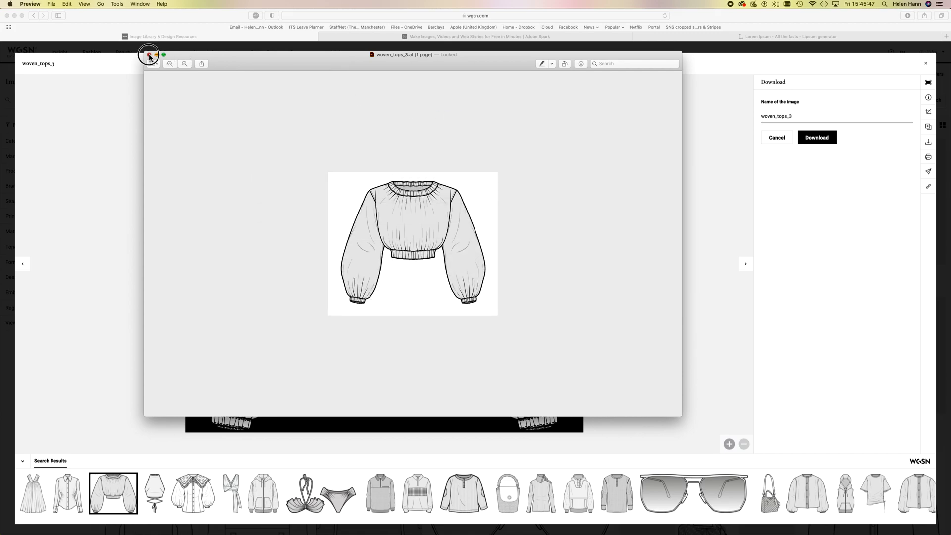
{"action": "left_click", "coordinate": [149, 55]}
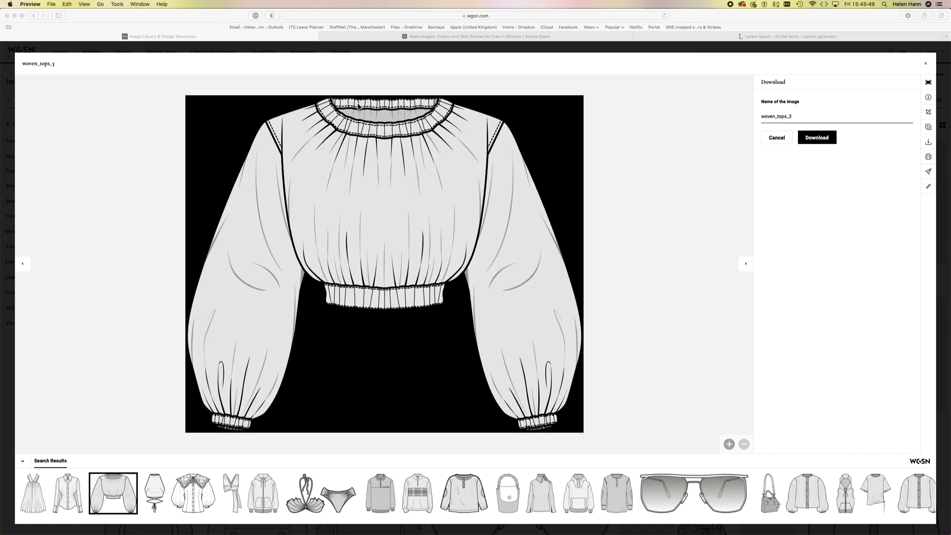
Switch to the Adobe Spark collage and upload woven_tops_3.jpg from the Trend Translation board folder as a new photo
{"action": "left_click", "coordinate": [506, 38]}
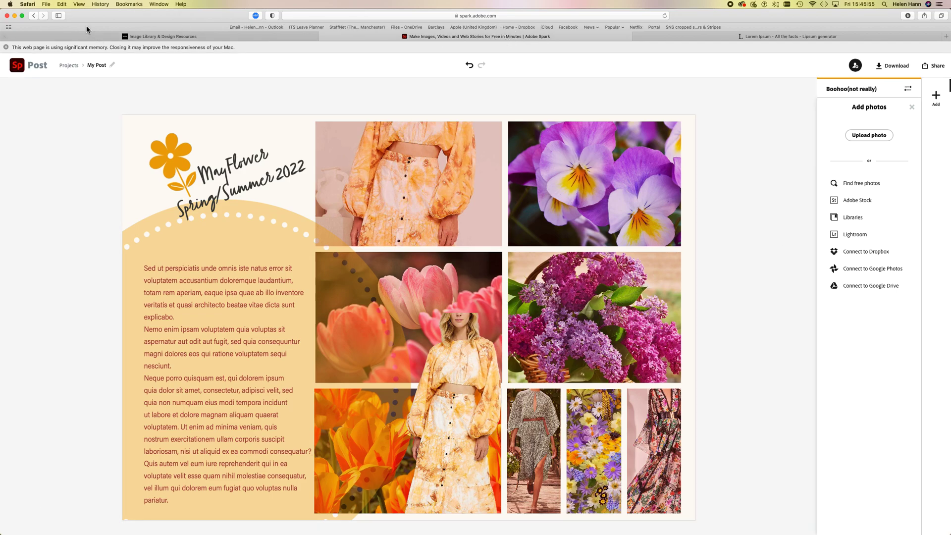
{"action": "left_click", "coordinate": [47, 4]}
{"action": "left_click", "coordinate": [46, 4]}
{"action": "left_click", "coordinate": [878, 140]}
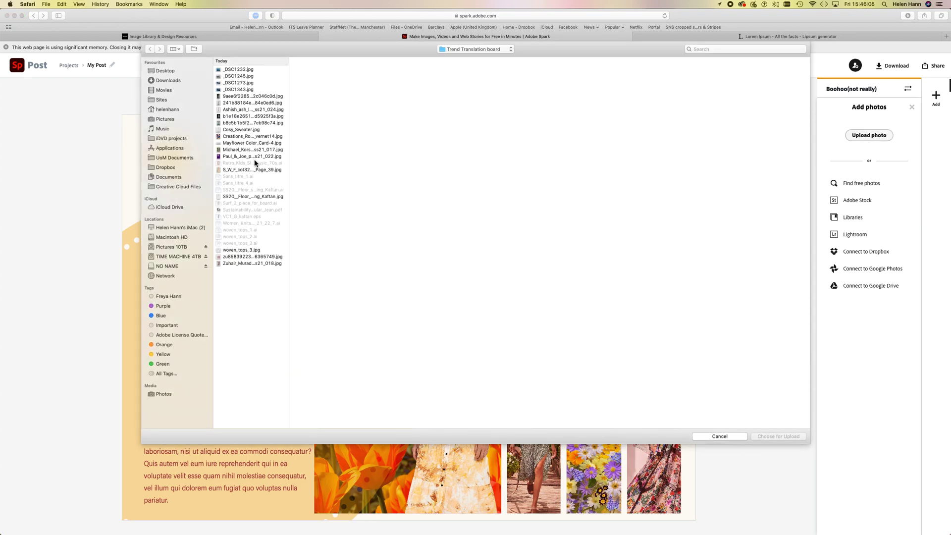
{"action": "left_click", "coordinate": [241, 252]}
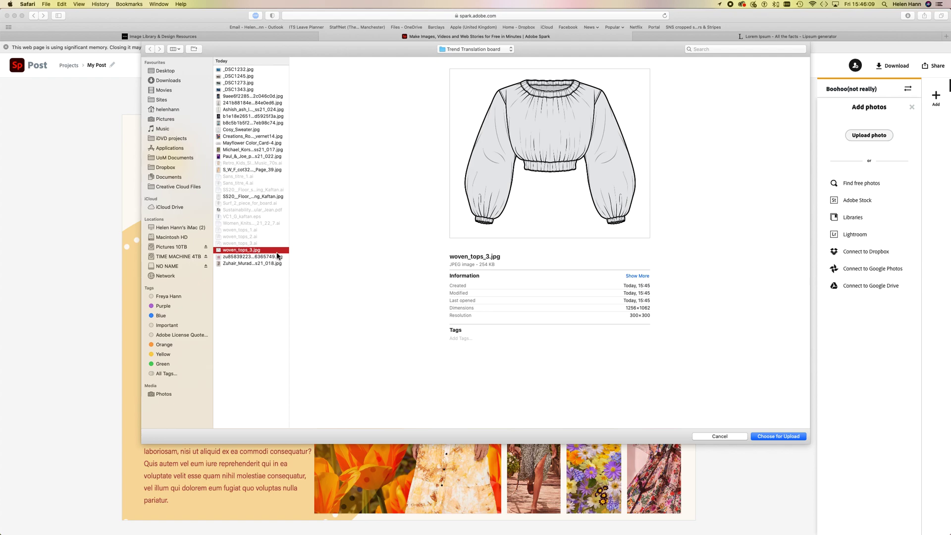
{"action": "left_click", "coordinate": [776, 437]}
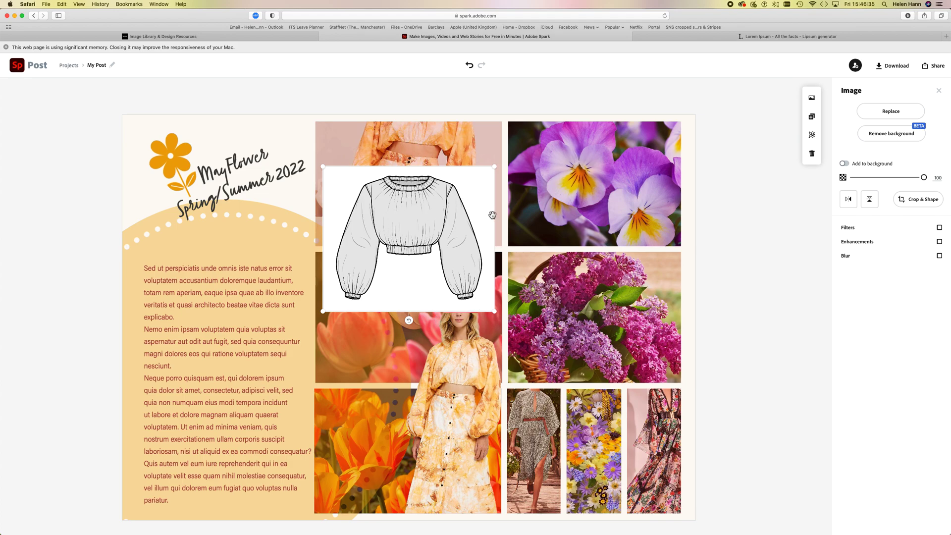
Remove the blouse flat's background, shrink the flat and position it over the orange tie-dye outfit photo beside the title
{"action": "mouse_move", "coordinate": [416, 235]}
{"action": "left_mouse_down"}
{"action": "mouse_move", "coordinate": [421, 198]}
{"action": "mouse_move", "coordinate": [510, 250]}
{"action": "left_mouse_up"}
{"action": "left_click", "coordinate": [891, 138]}
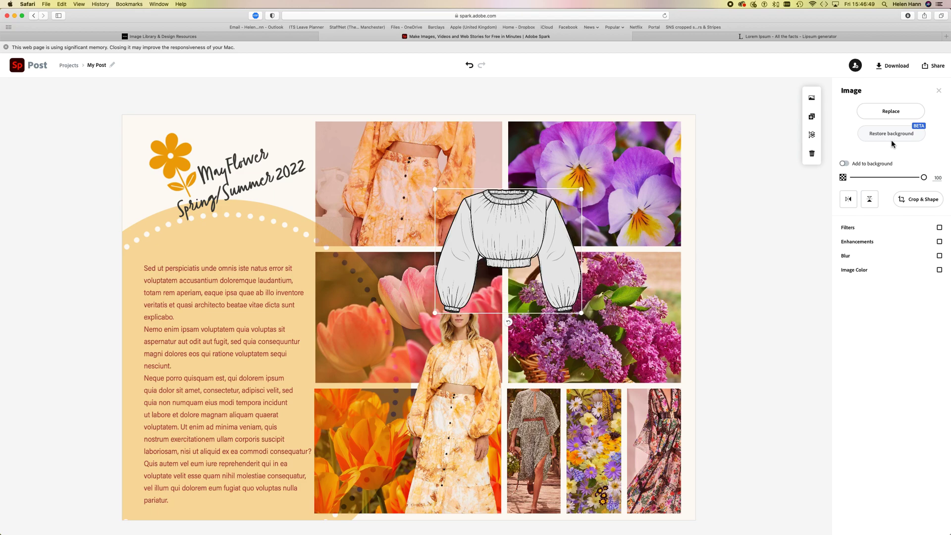
{"action": "mouse_move", "coordinate": [533, 236]}
{"action": "left_mouse_down"}
{"action": "mouse_move", "coordinate": [607, 288]}
{"action": "mouse_move", "coordinate": [602, 352]}
{"action": "mouse_move", "coordinate": [589, 362]}
{"action": "left_mouse_up"}
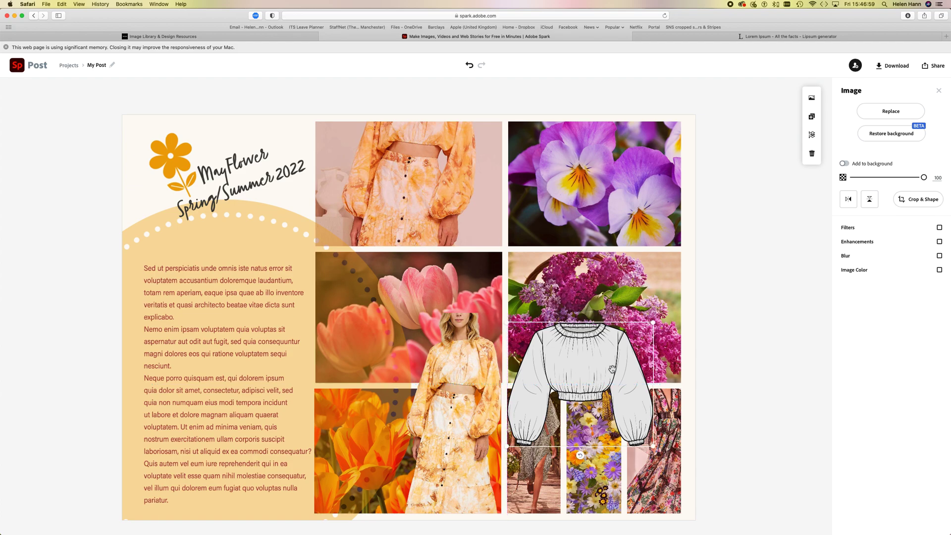
{"action": "mouse_move", "coordinate": [653, 324]}
{"action": "left_mouse_down"}
{"action": "mouse_move", "coordinate": [574, 394]}
{"action": "mouse_move", "coordinate": [807, 178]}
{"action": "mouse_move", "coordinate": [841, 166]}
{"action": "mouse_move", "coordinate": [769, 202]}
{"action": "mouse_move", "coordinate": [790, 163]}
{"action": "mouse_move", "coordinate": [748, 191]}
{"action": "mouse_move", "coordinate": [649, 301]}
{"action": "mouse_move", "coordinate": [582, 351]}
{"action": "left_mouse_up"}
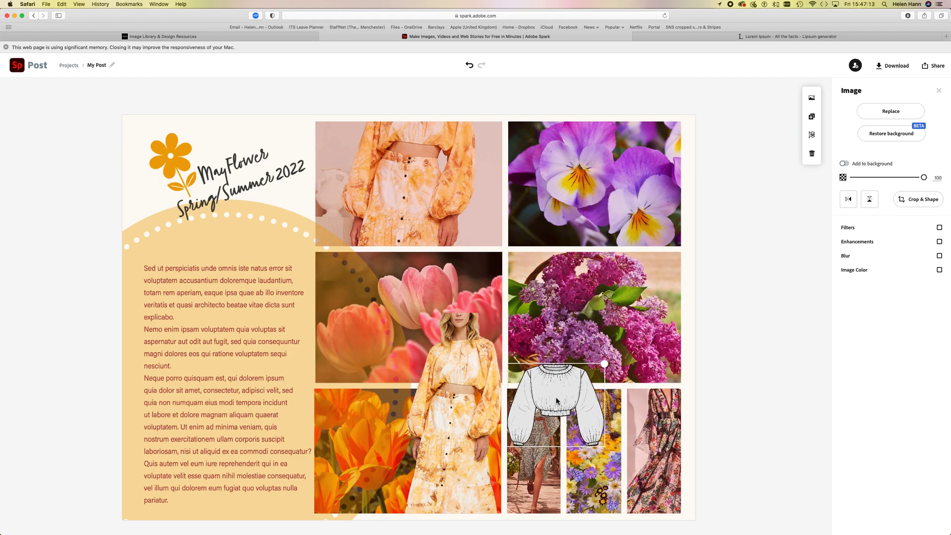
{"action": "mouse_move", "coordinate": [557, 400]}
{"action": "left_mouse_down"}
{"action": "mouse_move", "coordinate": [486, 164]}
{"action": "mouse_move", "coordinate": [435, 164]}
{"action": "mouse_move", "coordinate": [560, 397]}
{"action": "left_mouse_up"}
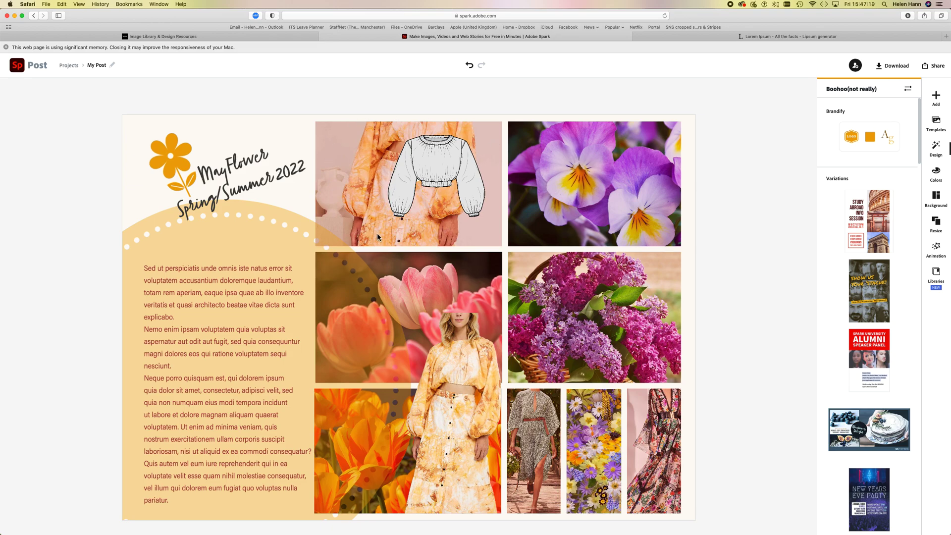
{"action": "left_click_drag", "start_coordinate": [438, 171], "coordinate": [421, 172]}
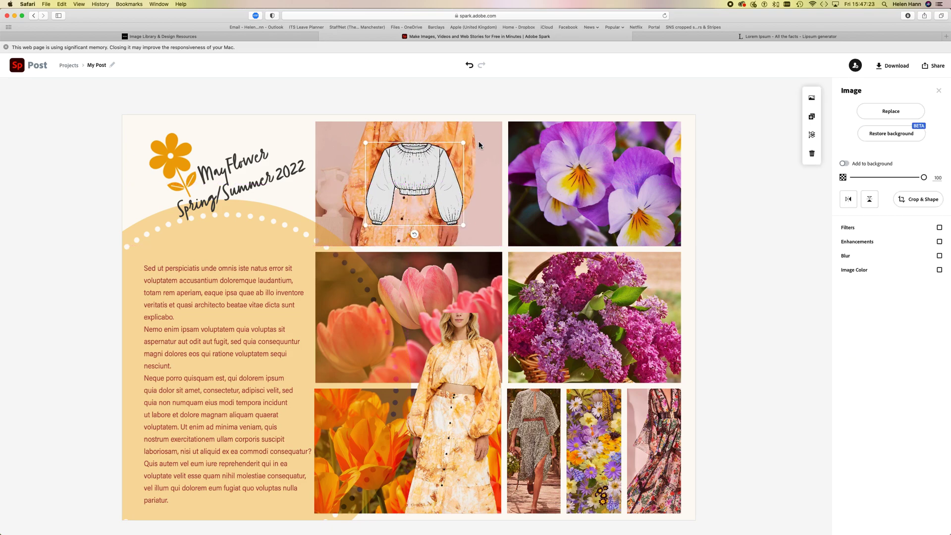
{"action": "left_click", "coordinate": [427, 172]}
Delete the content of the grid cell holding the orange tie-dye outfit photo, keeping the cell itself
{"action": "left_click", "coordinate": [474, 181]}
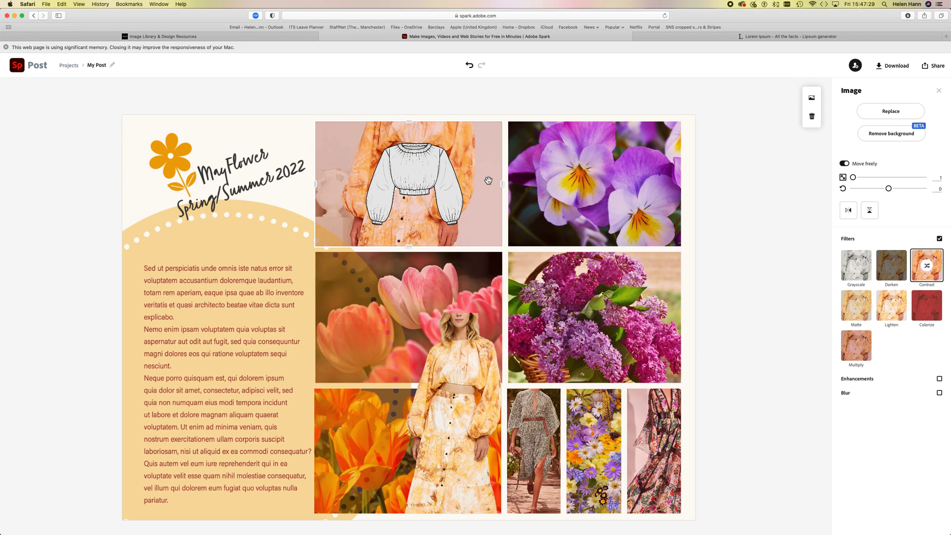
{"action": "key", "text": "Delete"}
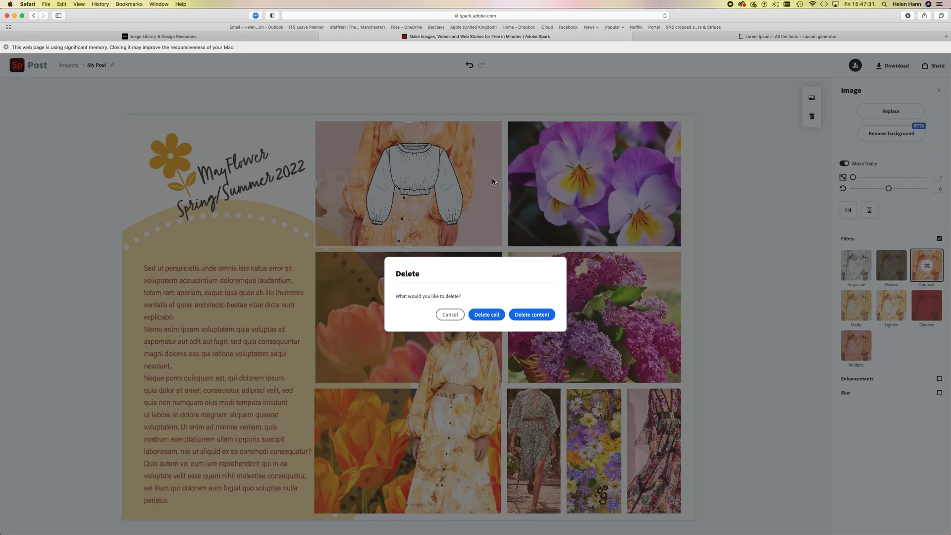
{"action": "left_click", "coordinate": [534, 318]}
Add the blouse flat to the background so it fills the emptied red cell, and adjust its position inside that cell
{"action": "left_click", "coordinate": [416, 172]}
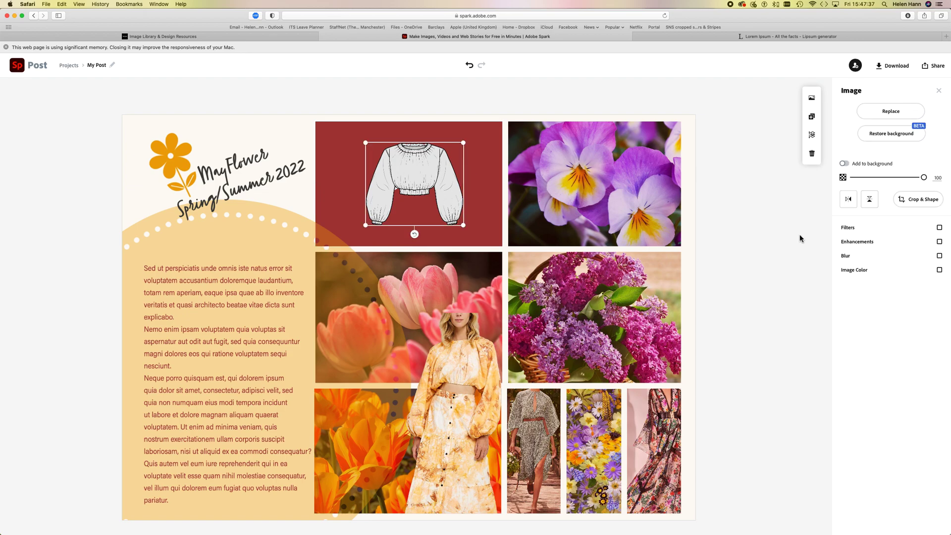
{"action": "left_click", "coordinate": [848, 166]}
{"action": "left_click_drag", "start_coordinate": [412, 165], "coordinate": [411, 197]}
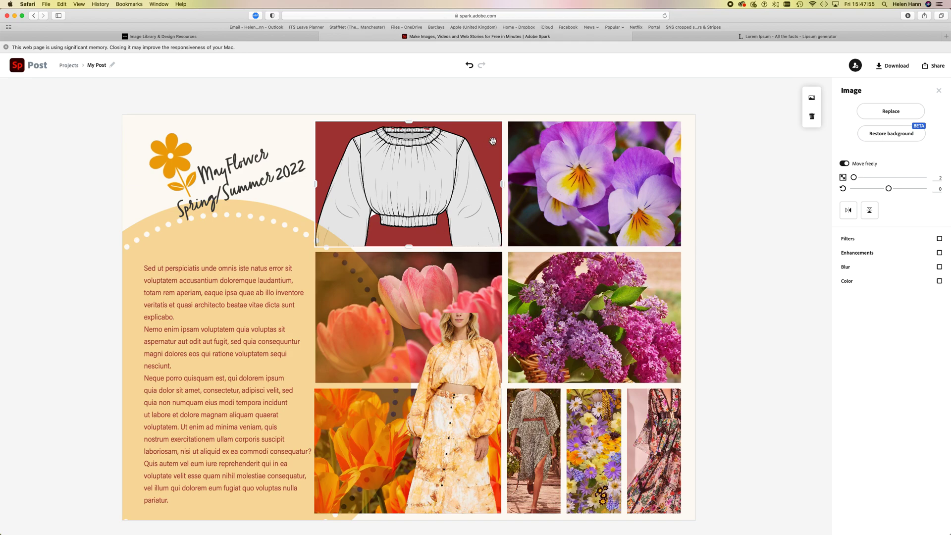
{"action": "left_click", "coordinate": [449, 93]}
{"action": "left_click", "coordinate": [325, 145]}
{"action": "mouse_move", "coordinate": [417, 185]}
{"action": "left_mouse_down"}
{"action": "mouse_move", "coordinate": [407, 187]}
{"action": "mouse_move", "coordinate": [421, 187]}
{"action": "left_mouse_up"}
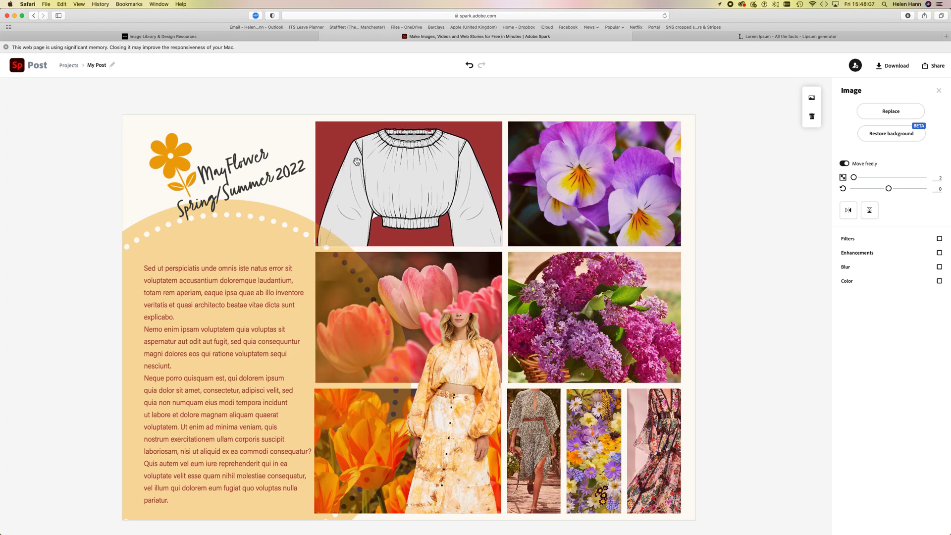
Release the blouse flat from the red cell's background and move it across the gap towards the pansy photo
{"action": "left_click", "coordinate": [844, 164]}
{"action": "left_click", "coordinate": [845, 165]}
{"action": "left_click", "coordinate": [845, 165]}
{"action": "left_click_drag", "start_coordinate": [422, 186], "coordinate": [488, 192]}
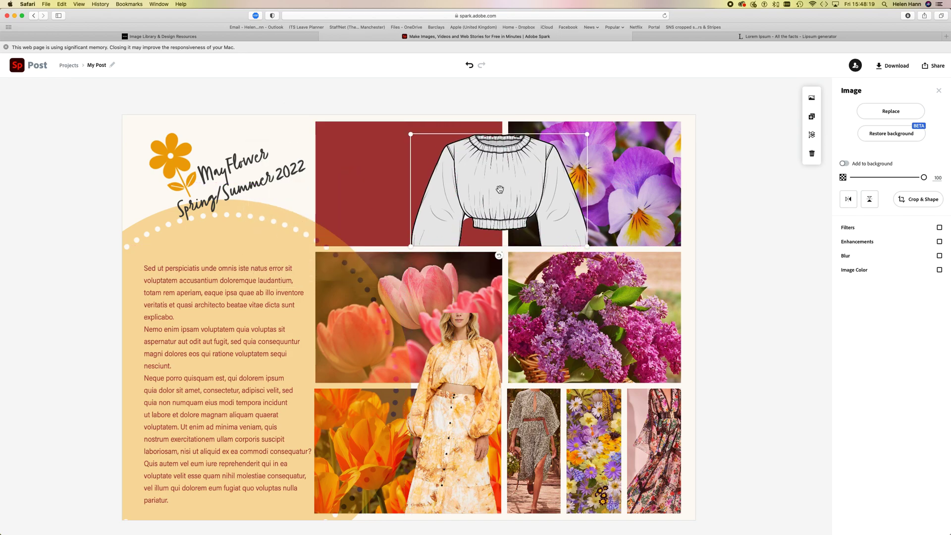
Extend the blouse flat's crop frame downwards and to both sides to include the full sleeves, and recentre the garment inside it
{"action": "left_click", "coordinate": [924, 204]}
{"action": "left_click_drag", "start_coordinate": [507, 251], "coordinate": [499, 293]}
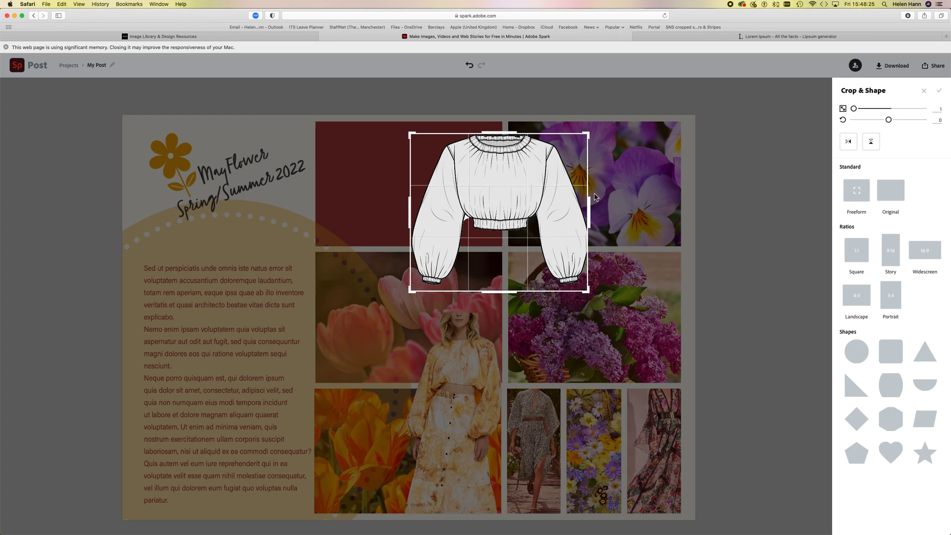
{"action": "left_click_drag", "start_coordinate": [593, 209], "coordinate": [602, 209]}
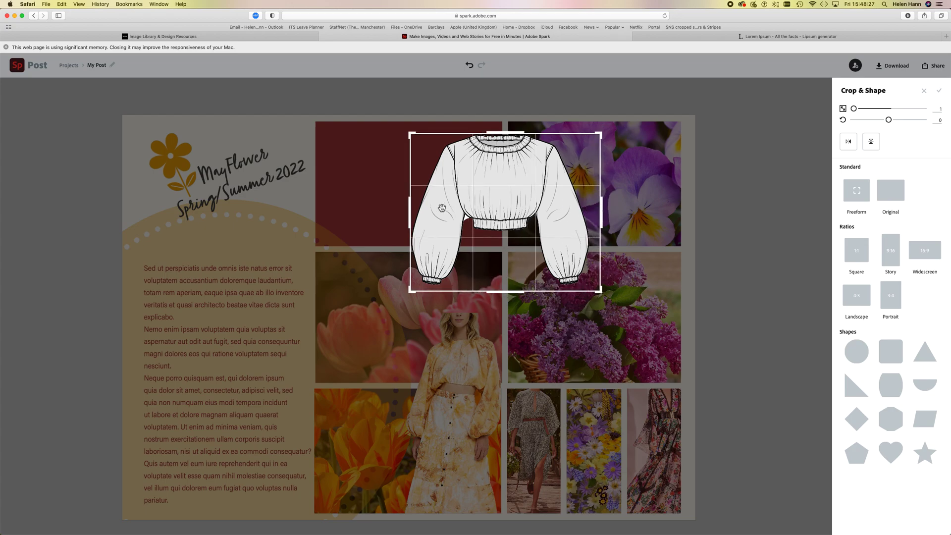
{"action": "left_click_drag", "start_coordinate": [412, 217], "coordinate": [397, 213]}
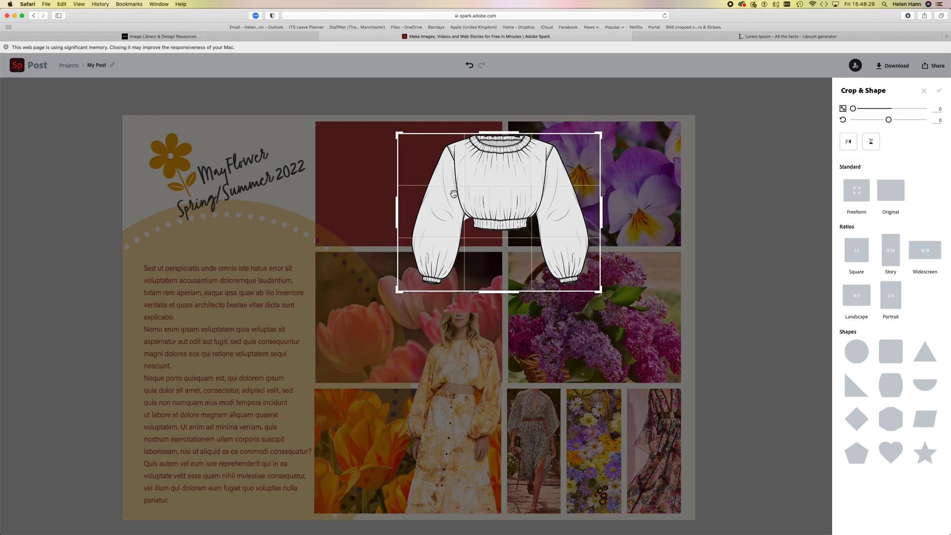
{"action": "left_click_drag", "start_coordinate": [494, 180], "coordinate": [535, 207]}
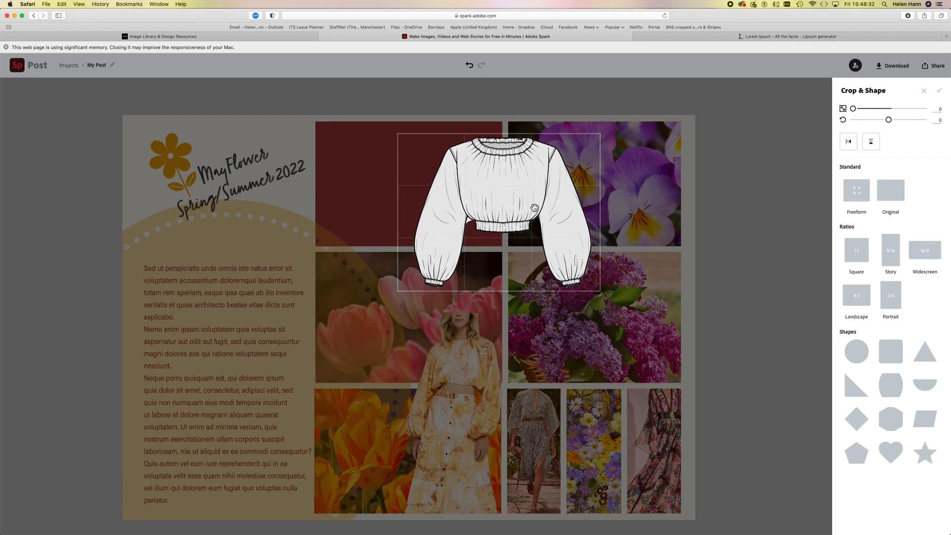
{"action": "left_click", "coordinate": [751, 166]}
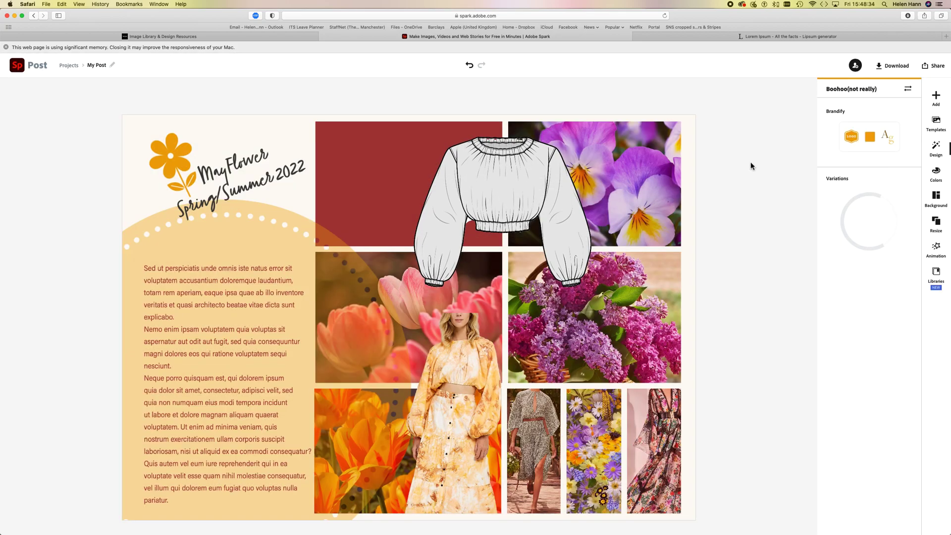
{"action": "left_click", "coordinate": [504, 185]}
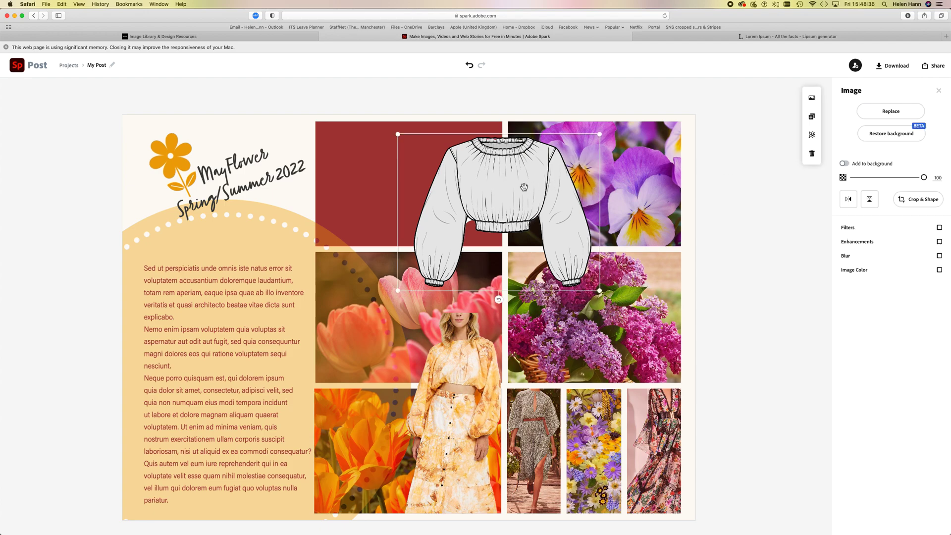
Restore the blouse flat's white background and move the image over the lorem ipsum text block
{"action": "left_click", "coordinate": [901, 135]}
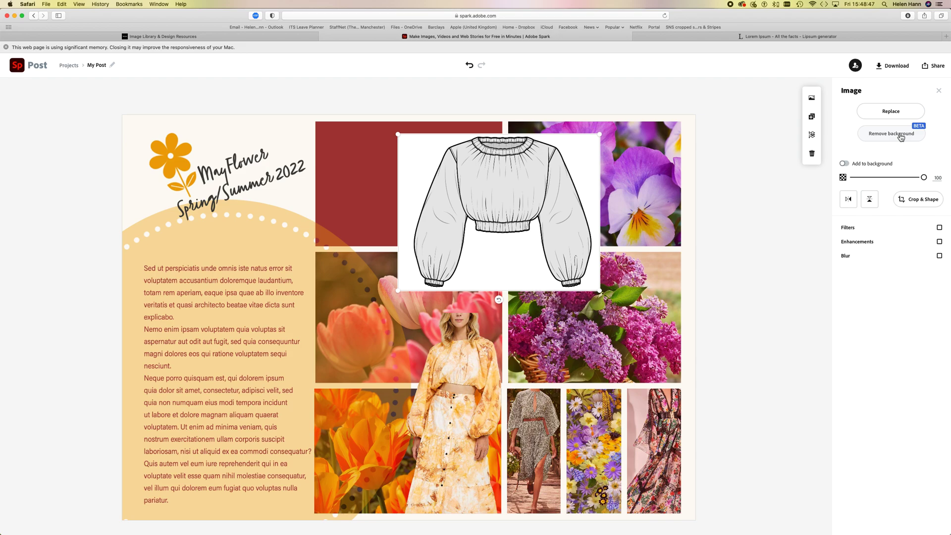
{"action": "left_click_drag", "start_coordinate": [481, 187], "coordinate": [222, 276]}
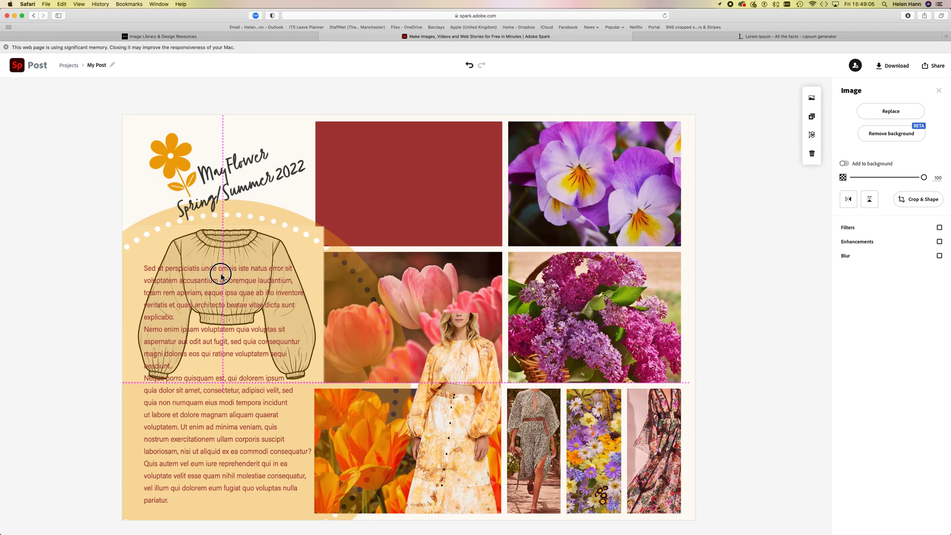
{"action": "left_click_drag", "start_coordinate": [222, 276], "coordinate": [221, 276]}
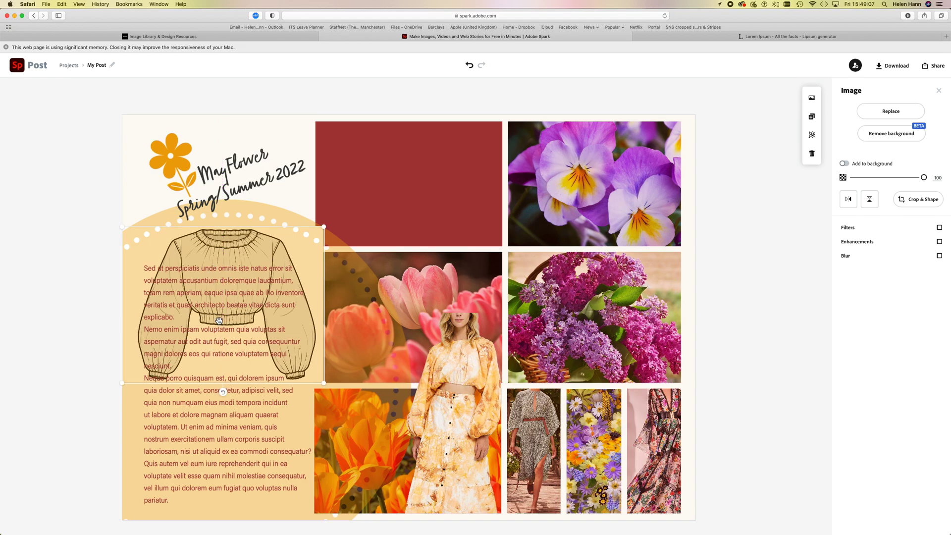
Shrink the lorem ipsum text block downwards until it sits just below the blouse flat
{"action": "left_click", "coordinate": [213, 286]}
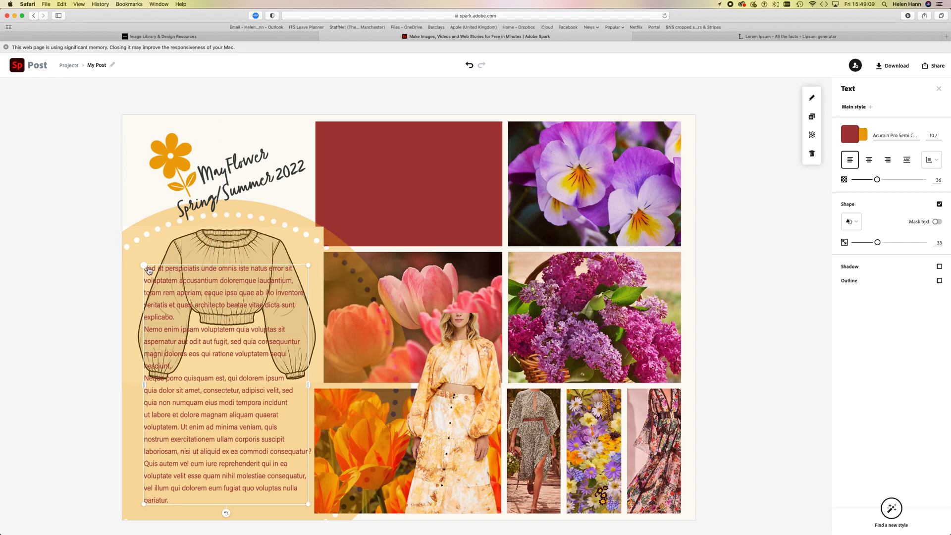
{"action": "left_click_drag", "start_coordinate": [309, 266], "coordinate": [299, 393]}
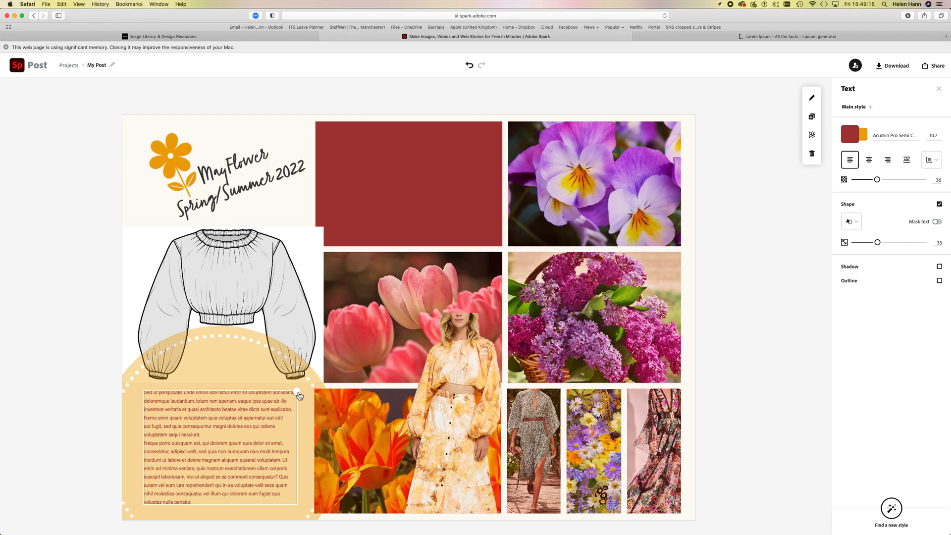
Scale the blouse flat down slightly so it fits the width of the column above the text block
{"action": "left_click", "coordinate": [230, 279]}
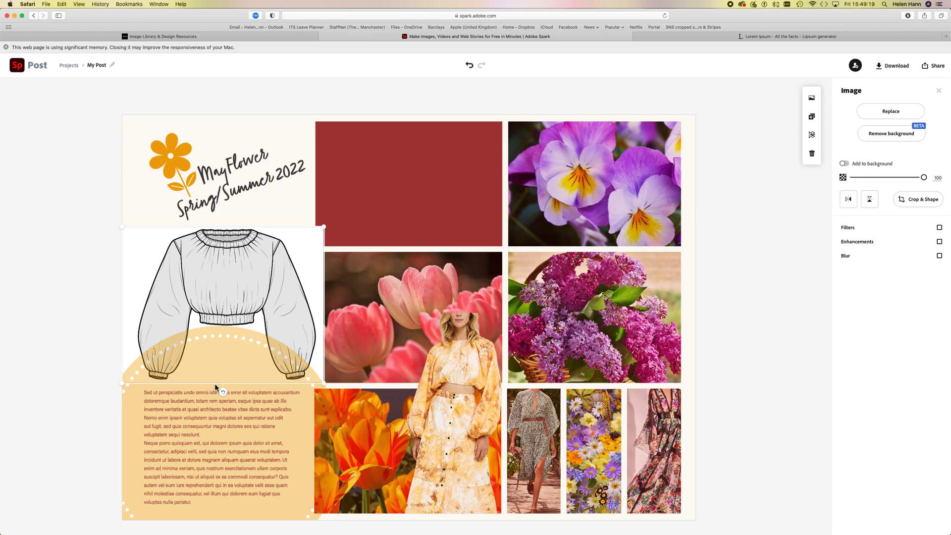
{"action": "left_click", "coordinate": [229, 369]}
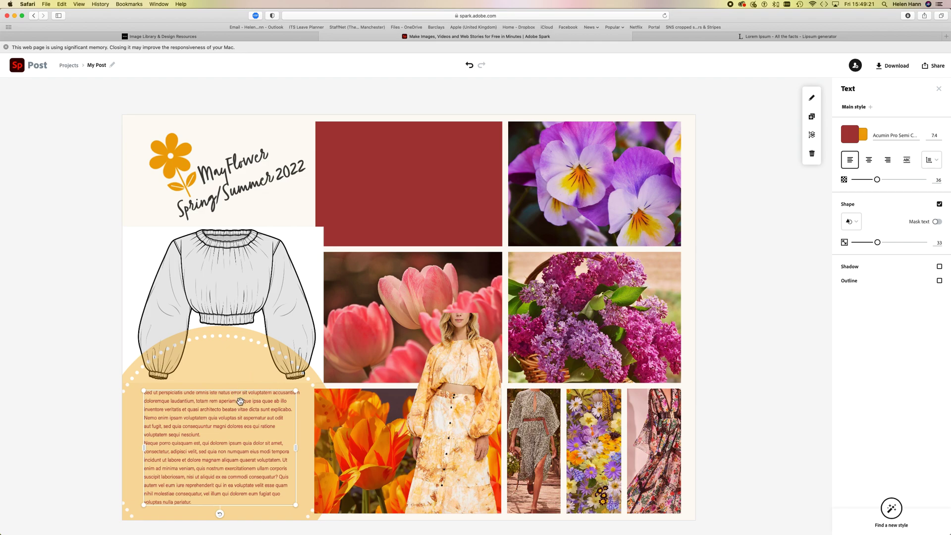
{"action": "left_click", "coordinate": [221, 279]}
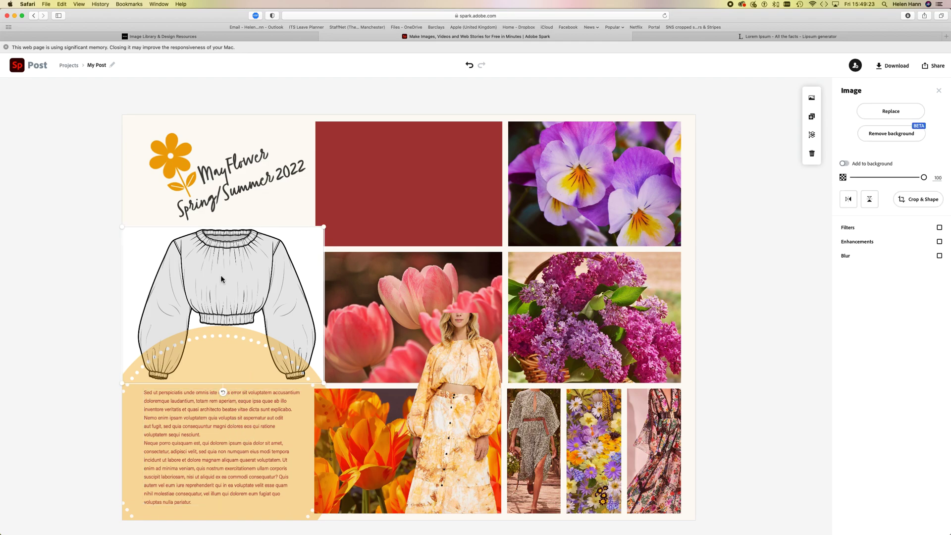
{"action": "left_click_drag", "start_coordinate": [324, 226], "coordinate": [308, 239]}
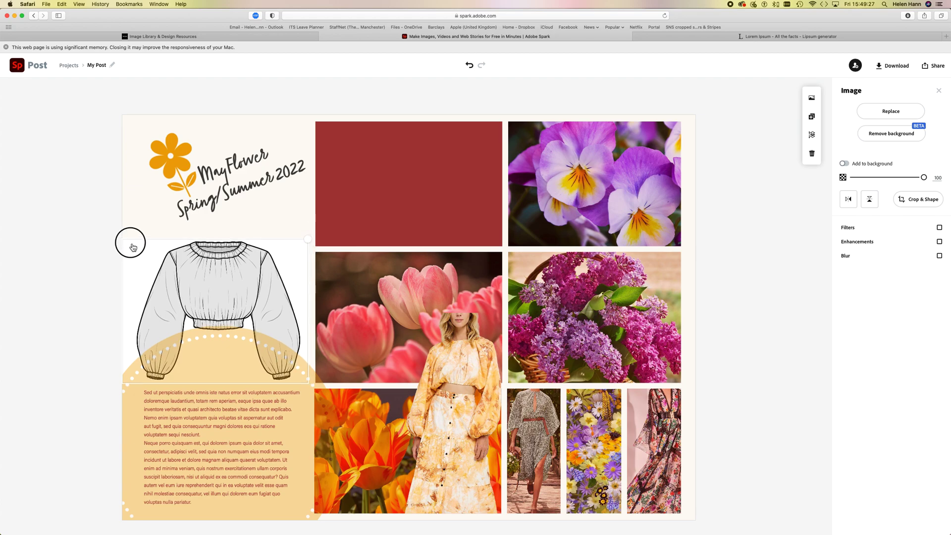
{"action": "left_click_drag", "start_coordinate": [131, 246], "coordinate": [137, 251]}
Move the blouse flat over the red cell, sleeves overlapping the tulip photo, and remove its white background
{"action": "left_click_drag", "start_coordinate": [376, 208], "coordinate": [403, 188]}
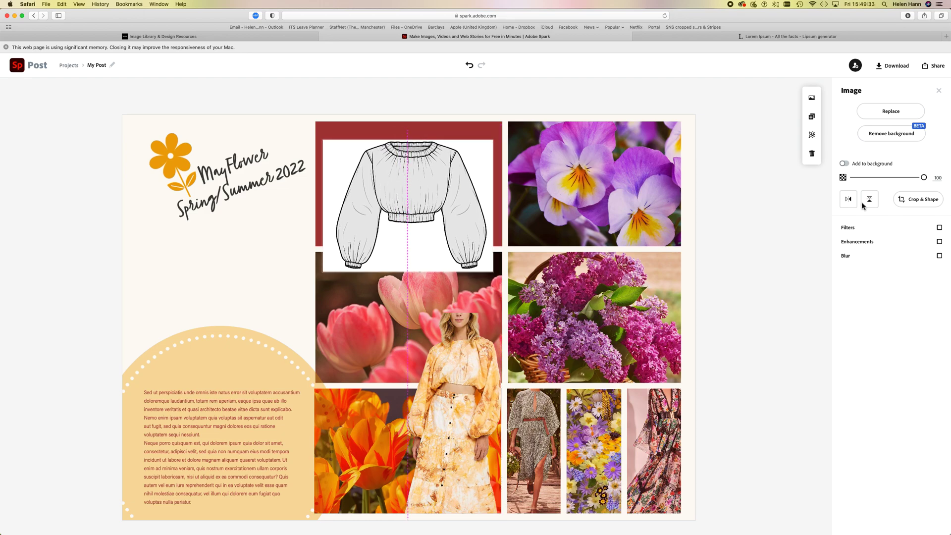
{"action": "left_click", "coordinate": [895, 135]}
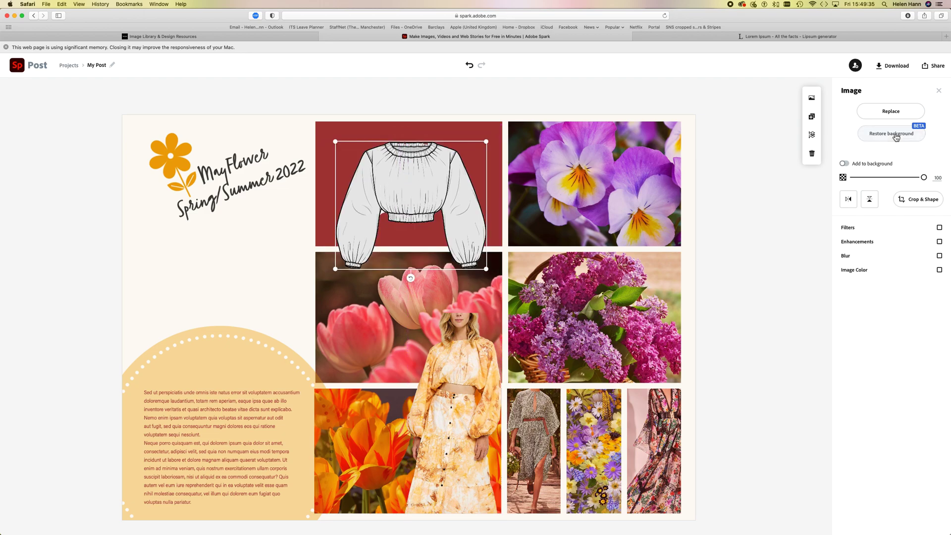
Enlarge the lorem ipsum text block upwards until it starts just beneath the Spring/Summer 2022 title
{"action": "left_click", "coordinate": [208, 358]}
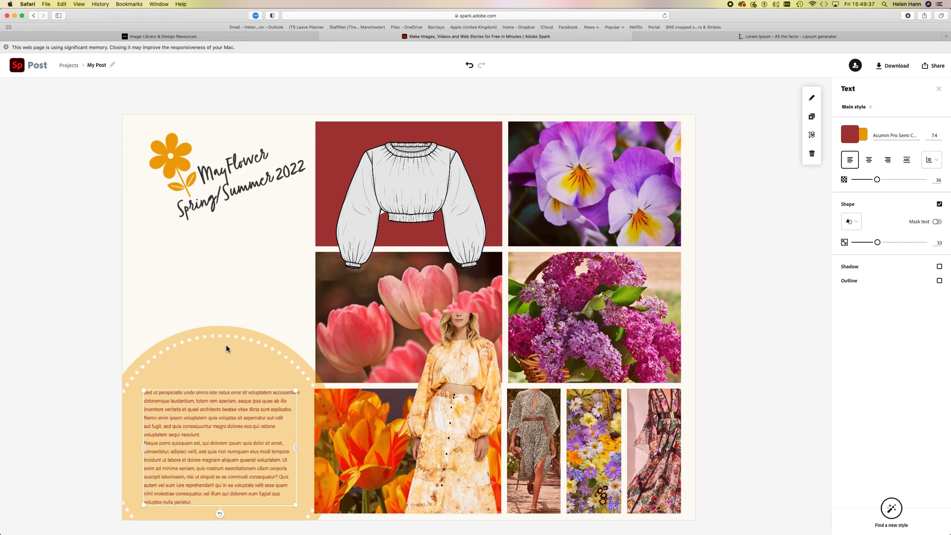
{"action": "left_click_drag", "start_coordinate": [296, 392], "coordinate": [305, 232]}
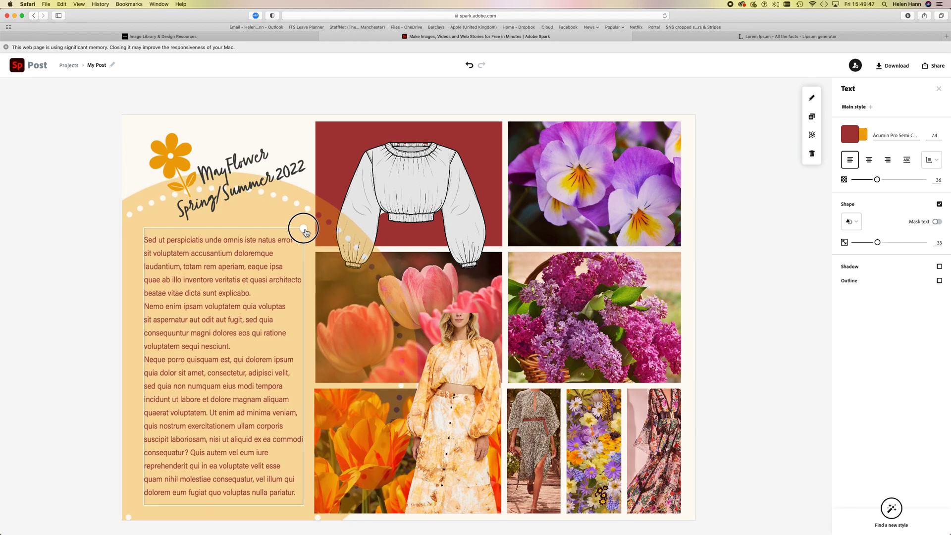
{"action": "left_click", "coordinate": [83, 341]}
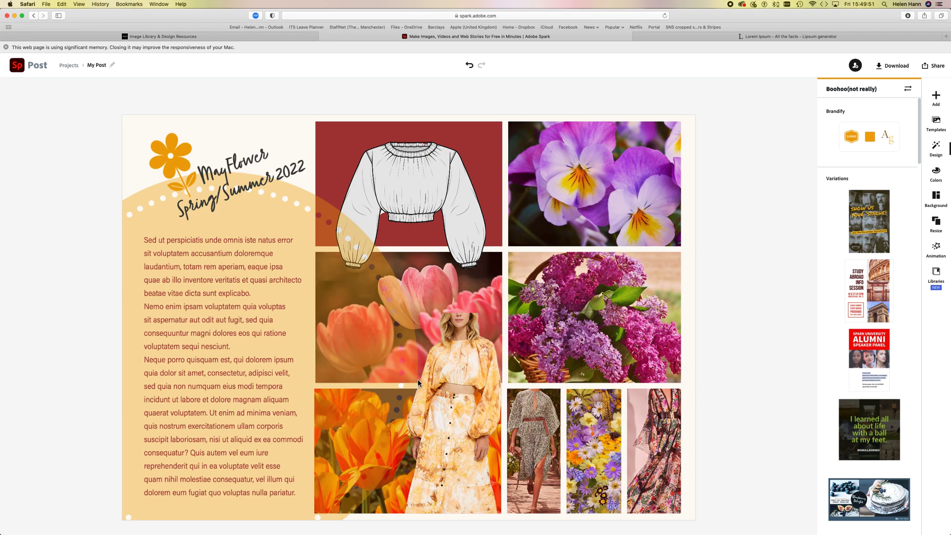
Enlarge the cut-out model in the tie-dye outfit up to the top edge of the pink tulip photo
{"action": "left_click", "coordinate": [459, 390]}
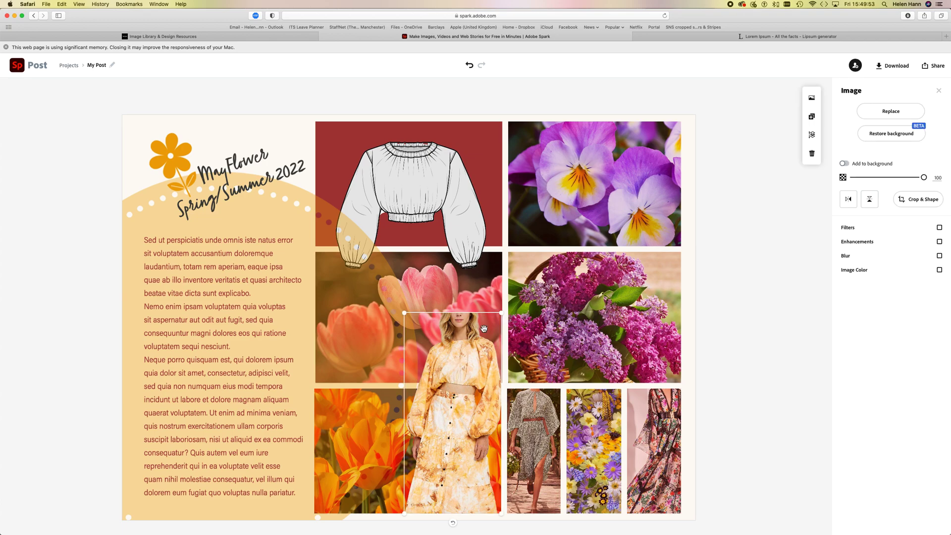
{"action": "left_click_drag", "start_coordinate": [405, 313], "coordinate": [372, 258]}
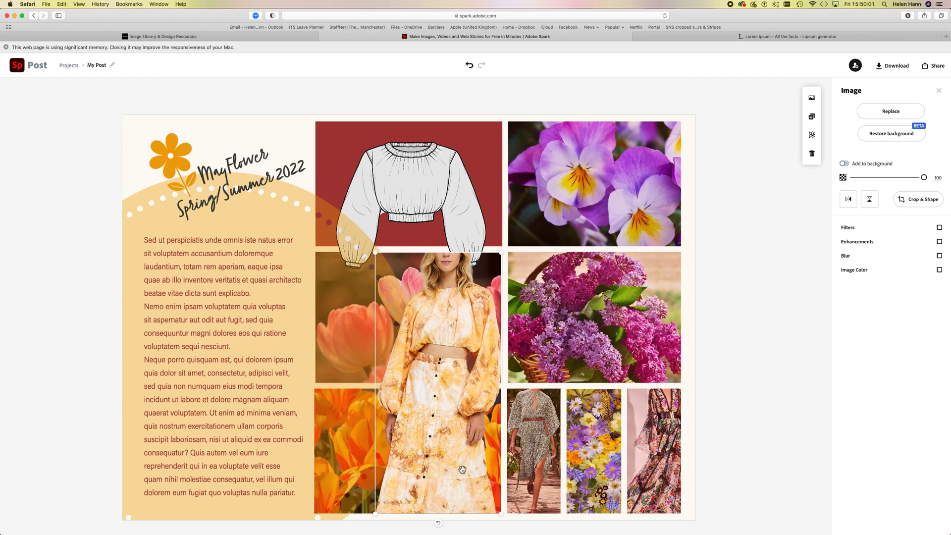
{"action": "left_click", "coordinate": [462, 216]}
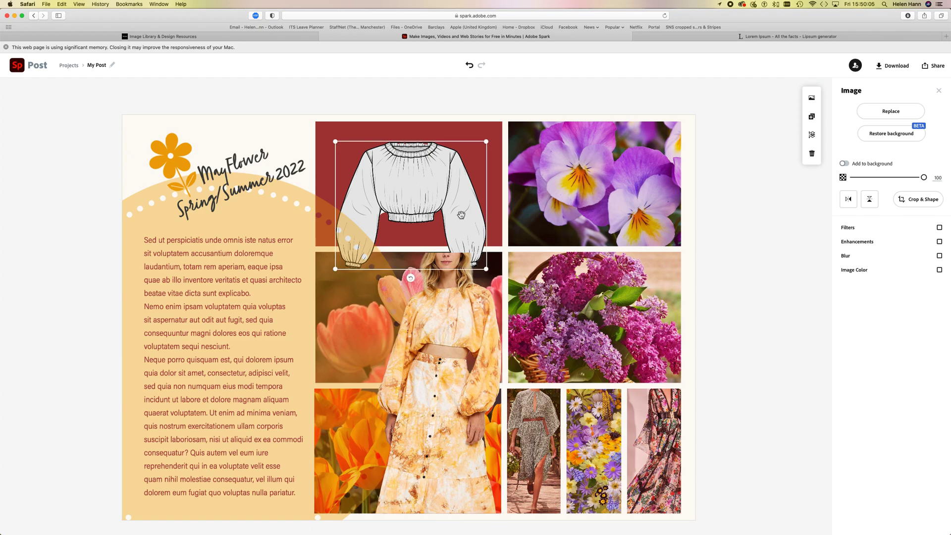
{"action": "left_click", "coordinate": [713, 164]}
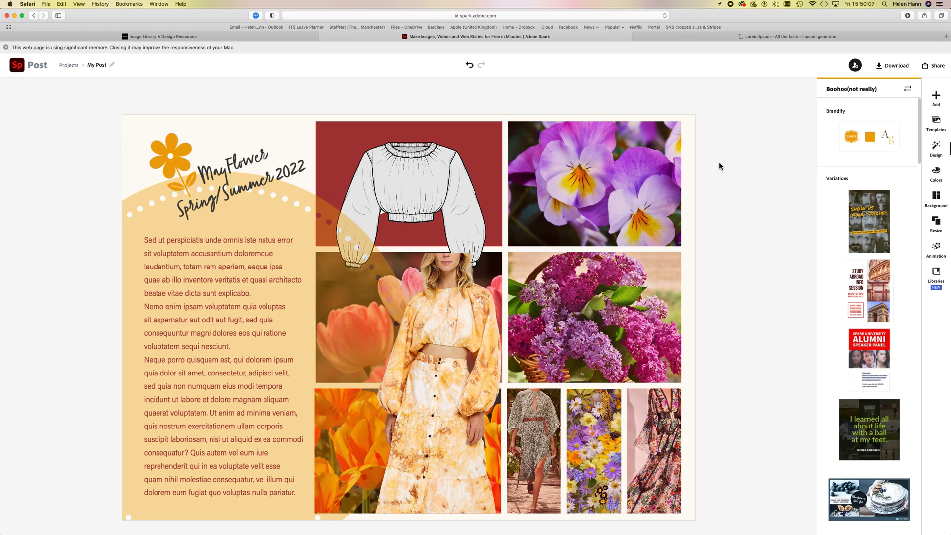
Move the cut-out model down the layer order to the bottom so the blouse flat's sleeve overlaps it
{"action": "left_click", "coordinate": [455, 336]}
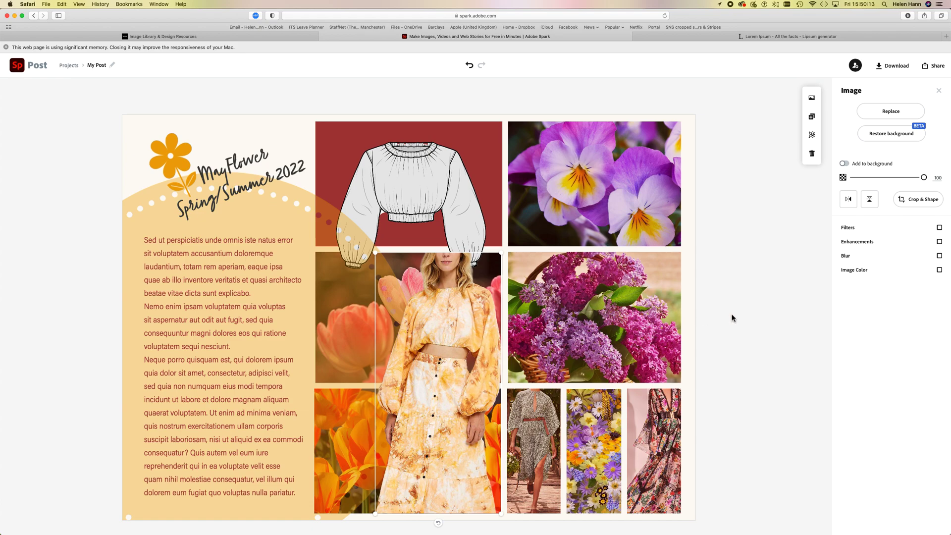
{"action": "left_click", "coordinate": [812, 135]}
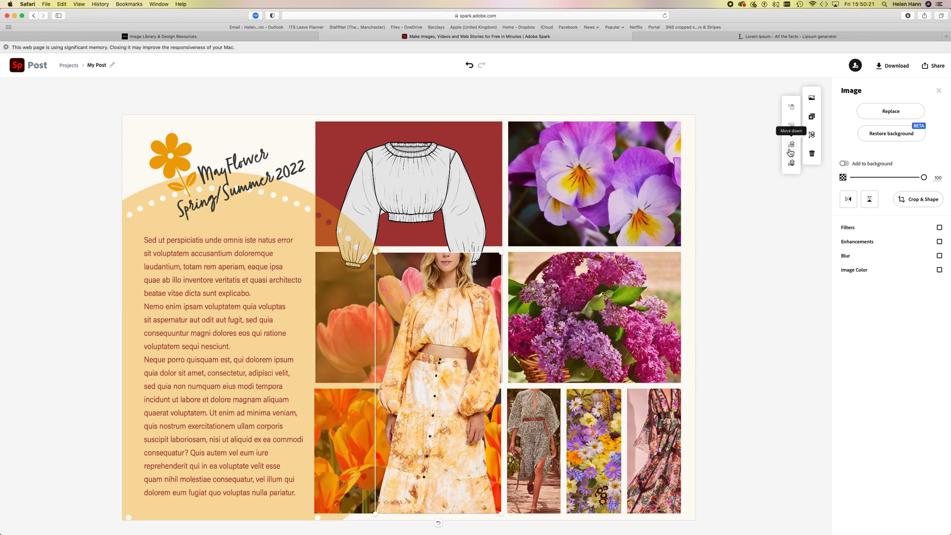
{"action": "left_click", "coordinate": [813, 135]}
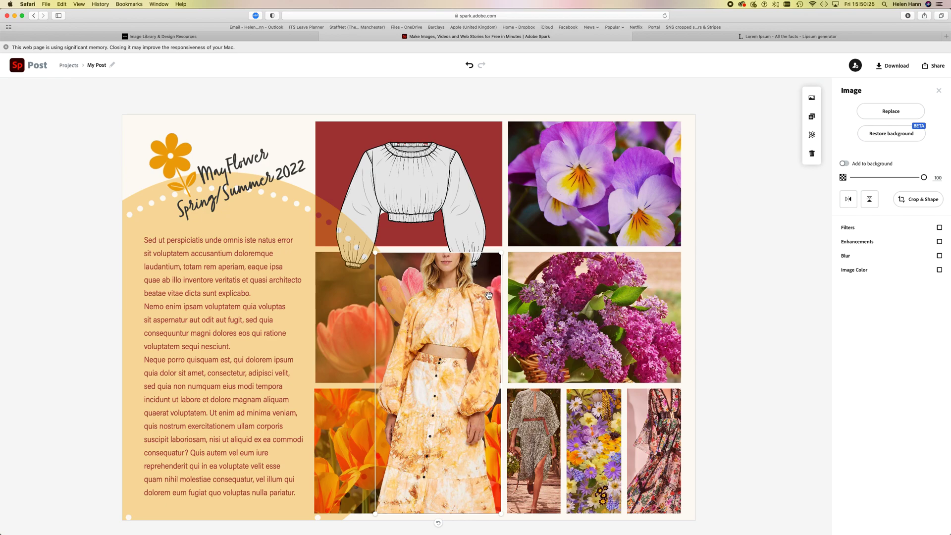
{"action": "left_click", "coordinate": [813, 136]}
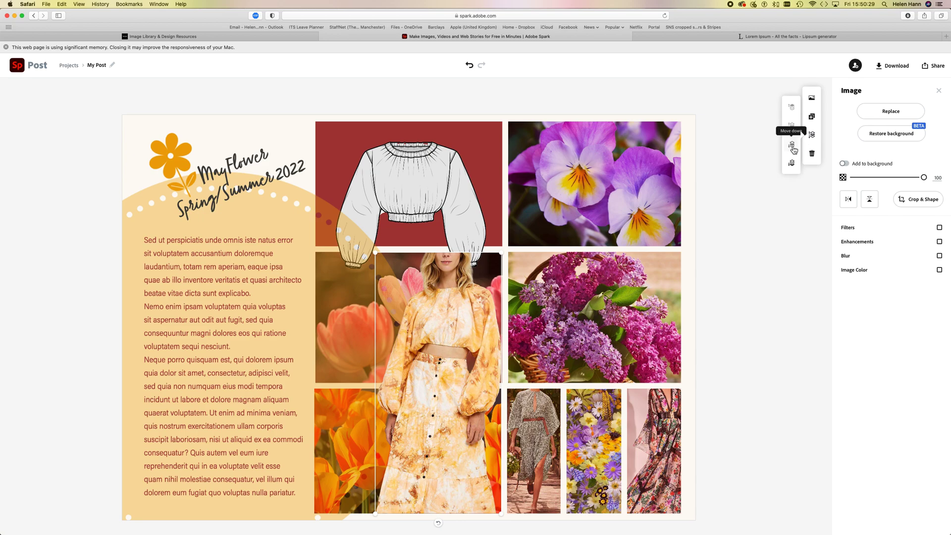
{"action": "left_click", "coordinate": [792, 147]}
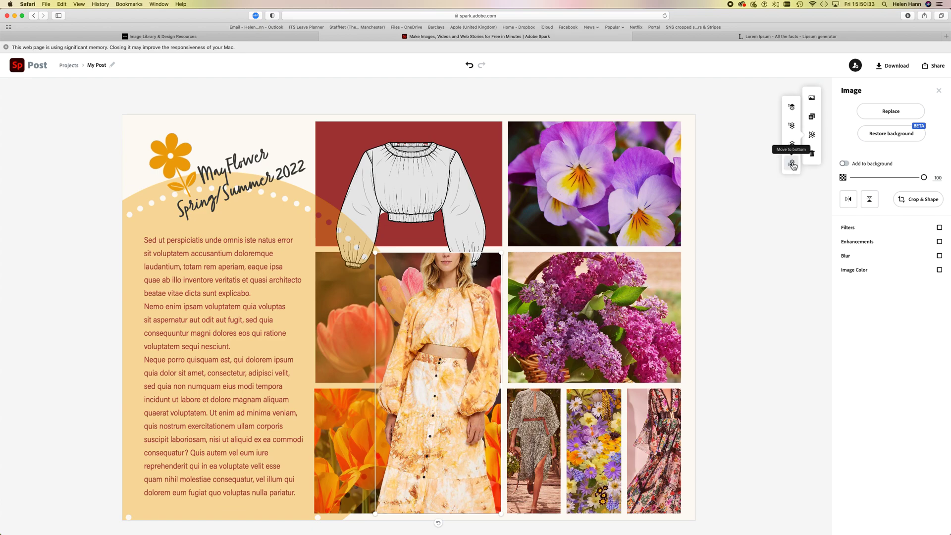
{"action": "left_click", "coordinate": [793, 164]}
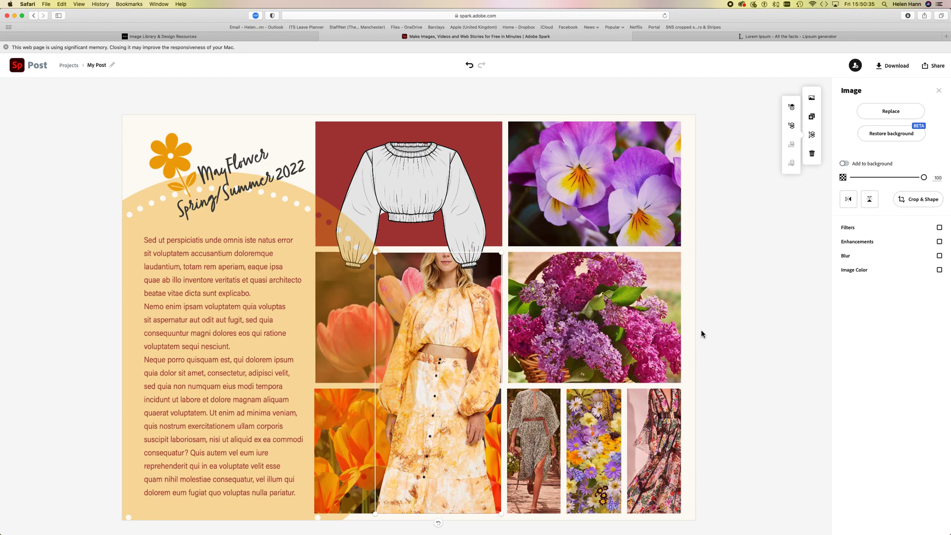
{"action": "left_click", "coordinate": [750, 321]}
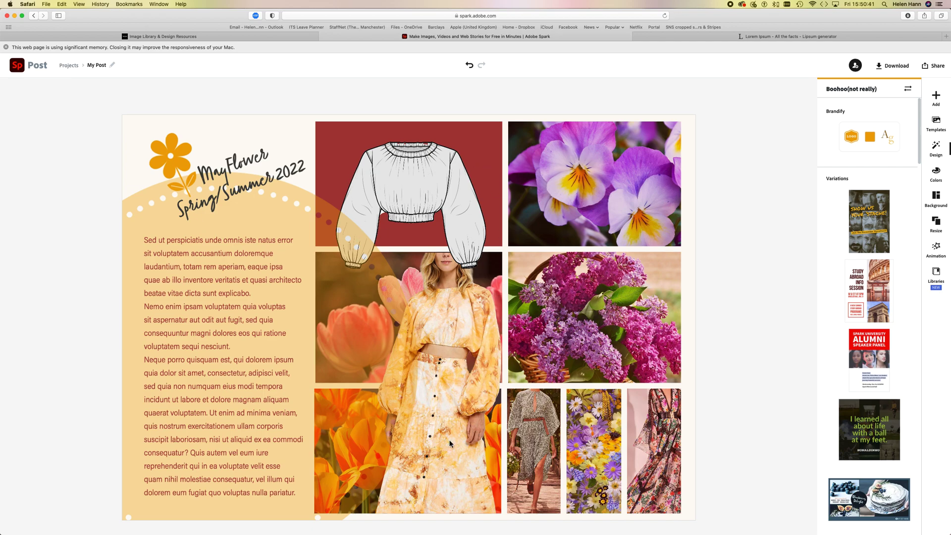
Delete the lilac photo from its grid cell, keeping the cell itself
{"action": "left_click", "coordinate": [938, 98]}
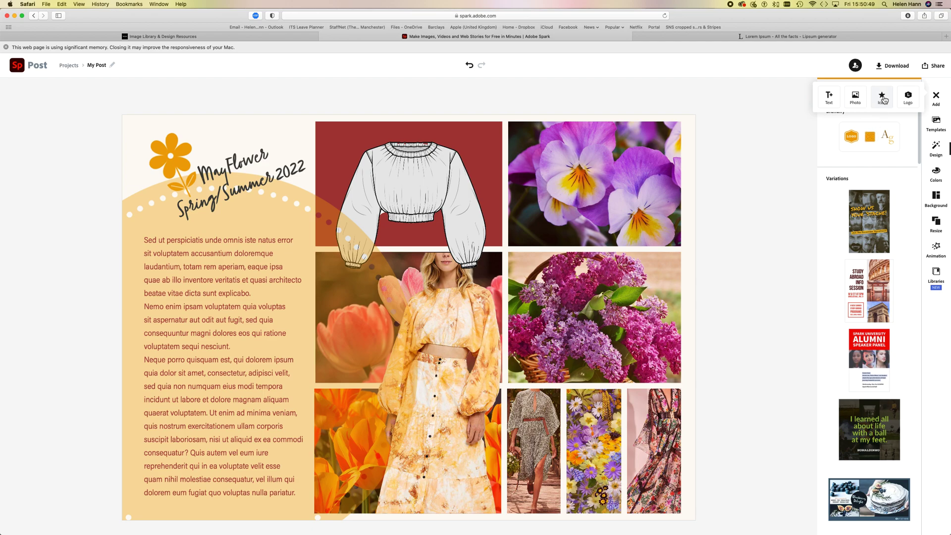
{"action": "left_click", "coordinate": [829, 97]}
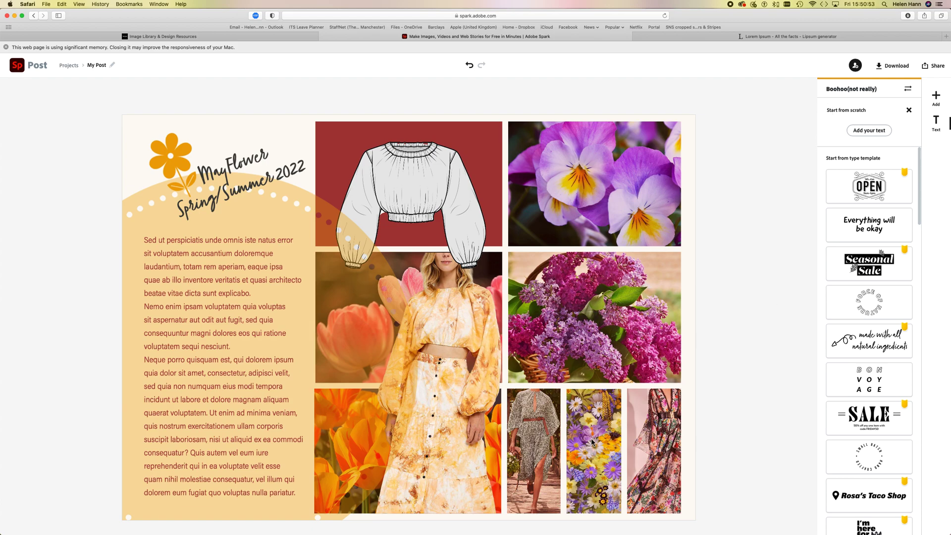
{"action": "left_click", "coordinate": [601, 319]}
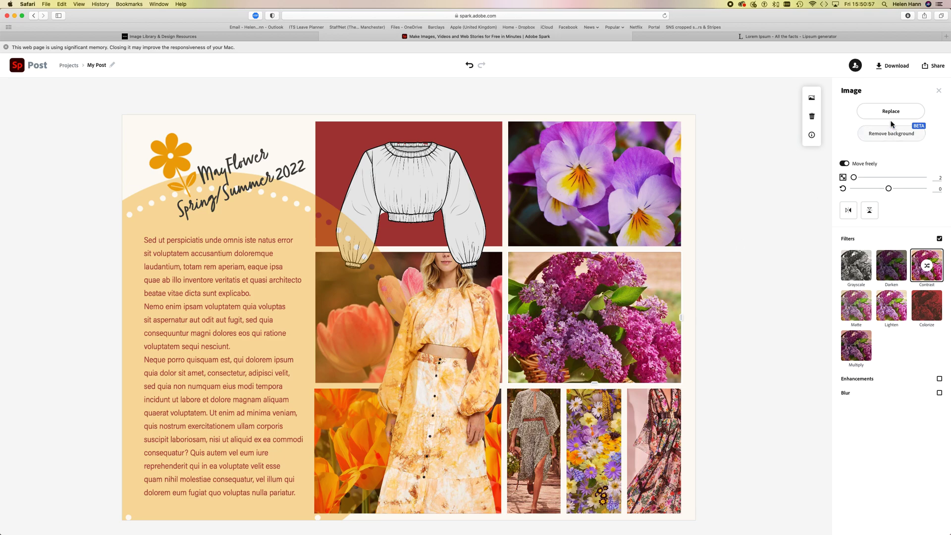
{"action": "key", "text": "BackSpace"}
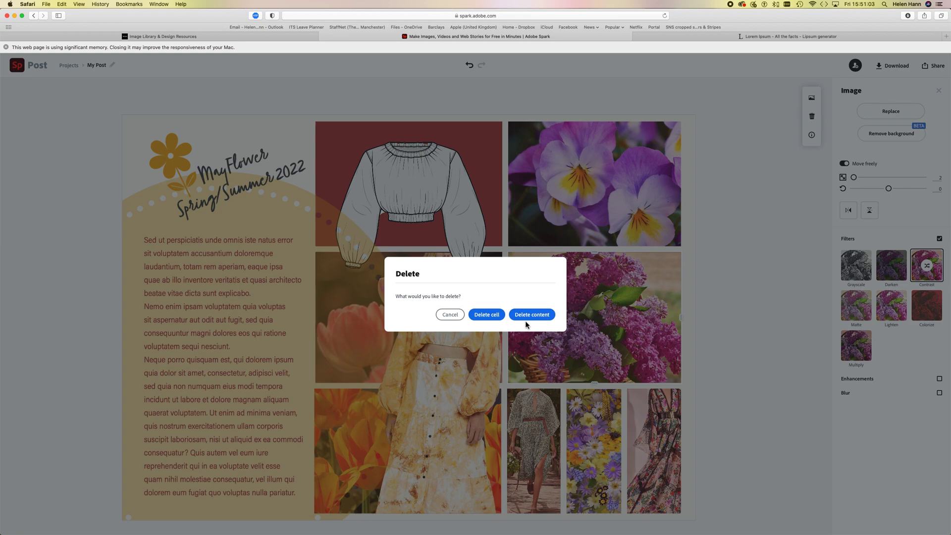
{"action": "left_click", "coordinate": [543, 316]}
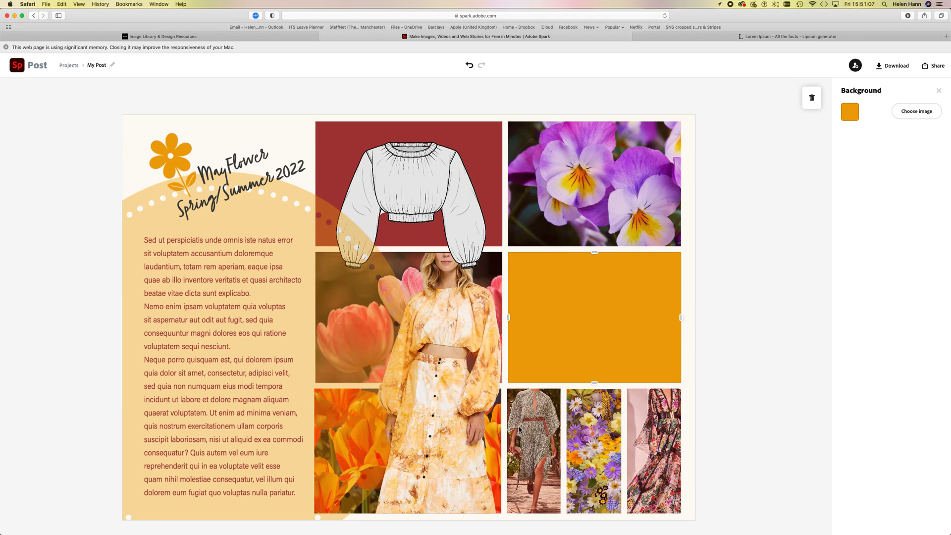
Try the suggested red-orange #D93F07 as the empty cell's background, and return it to orange #EEA308
{"action": "left_click", "coordinate": [850, 113]}
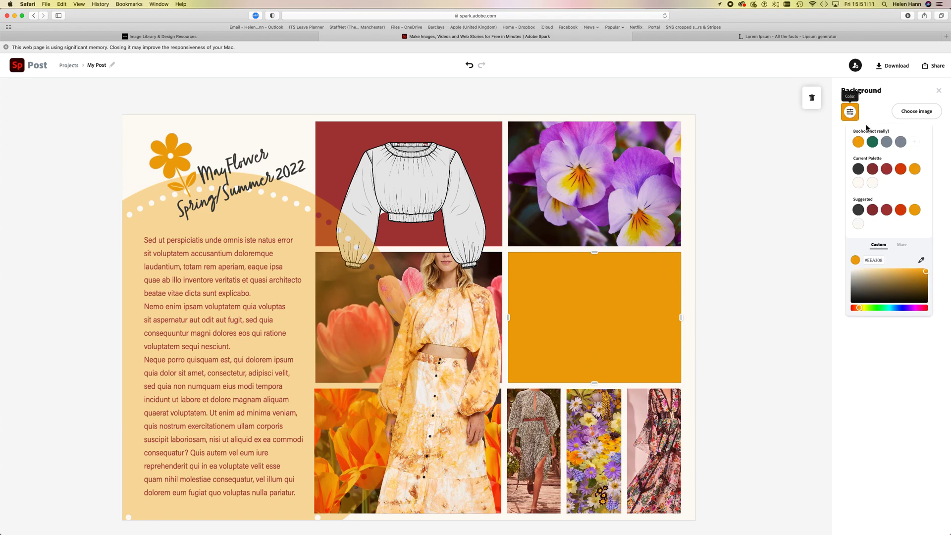
{"action": "left_click", "coordinate": [901, 210]}
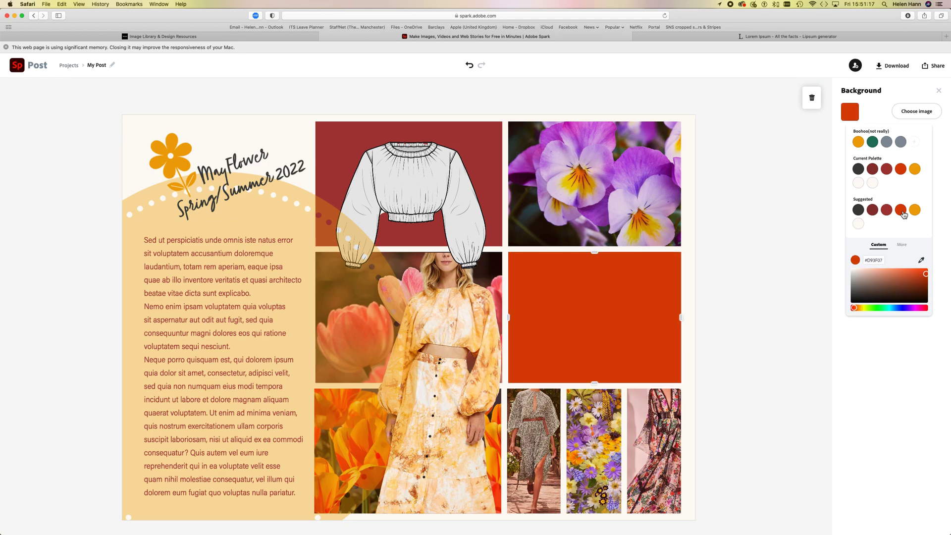
{"action": "left_click", "coordinate": [916, 212]}
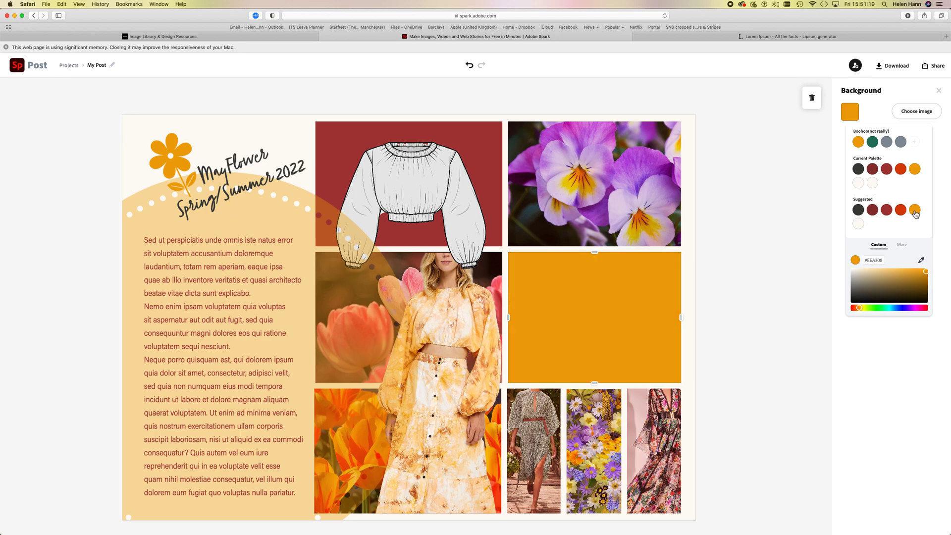
{"action": "left_click", "coordinate": [720, 284]}
{"action": "left_click", "coordinate": [604, 299]}
{"action": "left_click", "coordinate": [745, 182]}
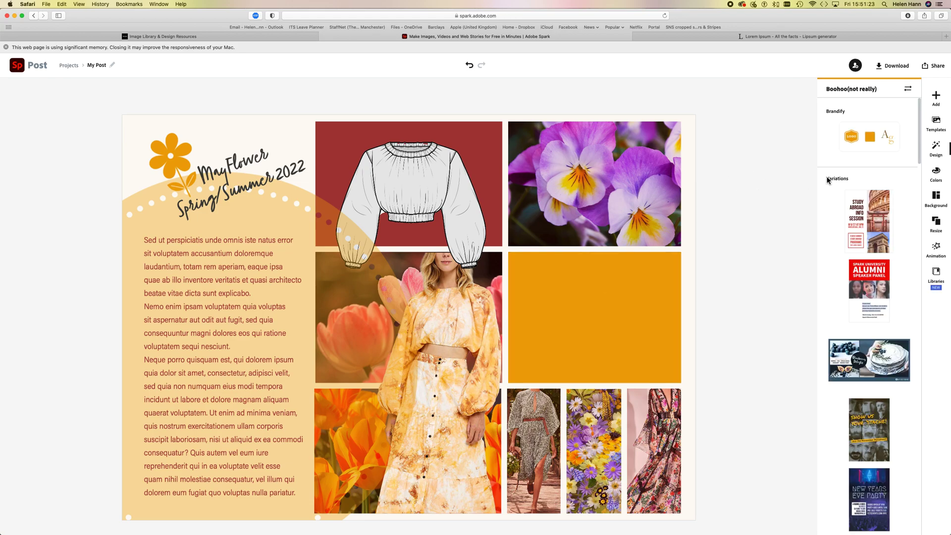
Add a text box containing the standard Lorem Ipsum passage from lipsum.com, copied from its opening quotation mark through "commodo consequat."
{"action": "left_click", "coordinate": [931, 103]}
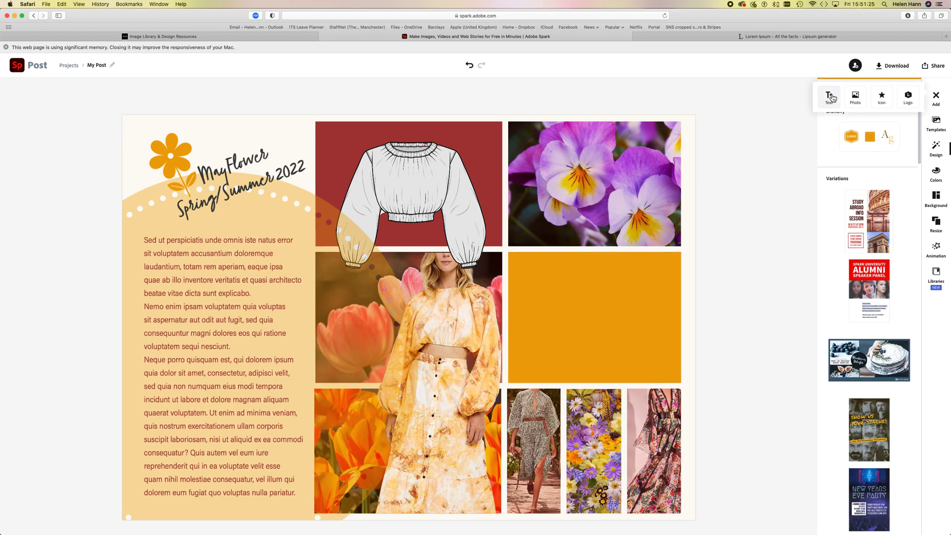
{"action": "left_click", "coordinate": [831, 98]}
{"action": "left_click", "coordinate": [870, 133]}
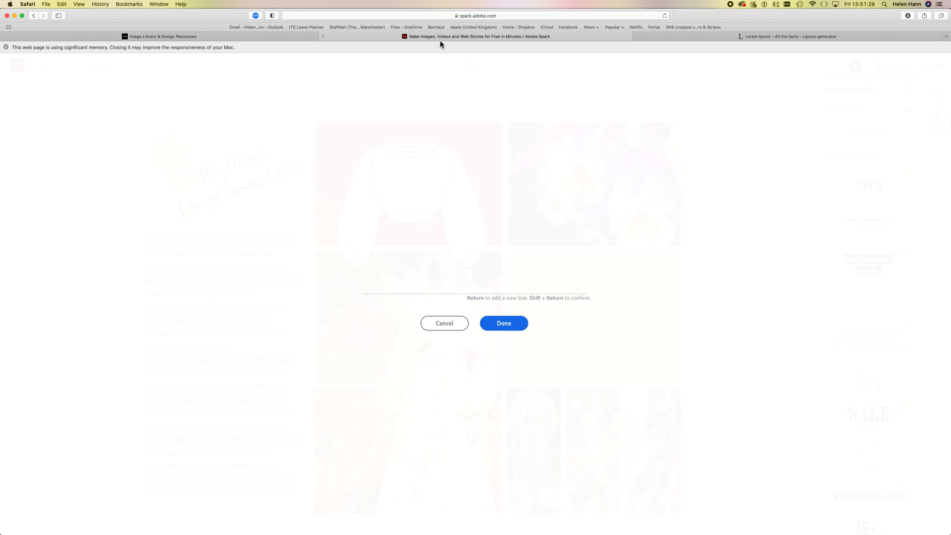
{"action": "left_click", "coordinate": [692, 37]}
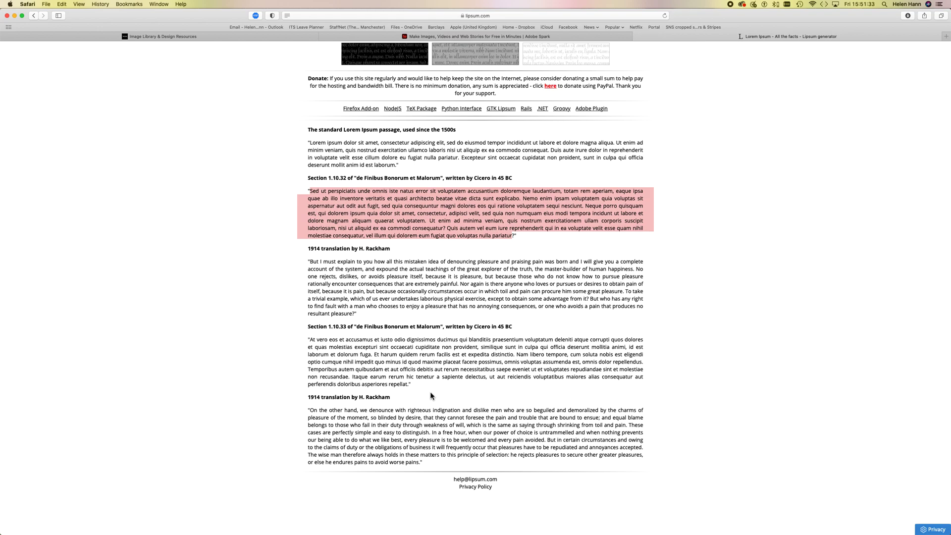
{"action": "scroll", "coordinate": [429, 337], "scroll_direction": "down", "scroll_amount": 3}
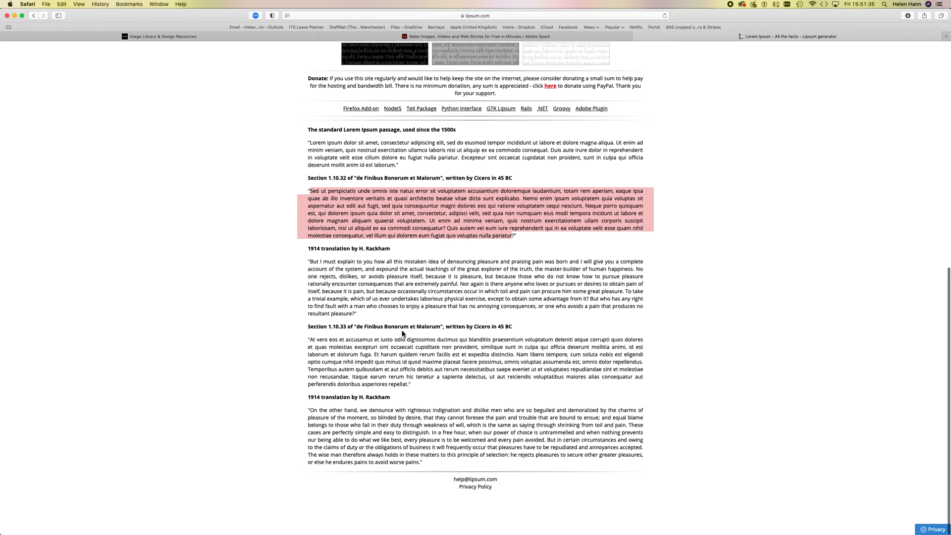
{"action": "left_click_drag", "start_coordinate": [309, 142], "coordinate": [551, 151]}
{"action": "key", "text": "super+c"}
{"action": "left_click", "coordinate": [479, 37]}
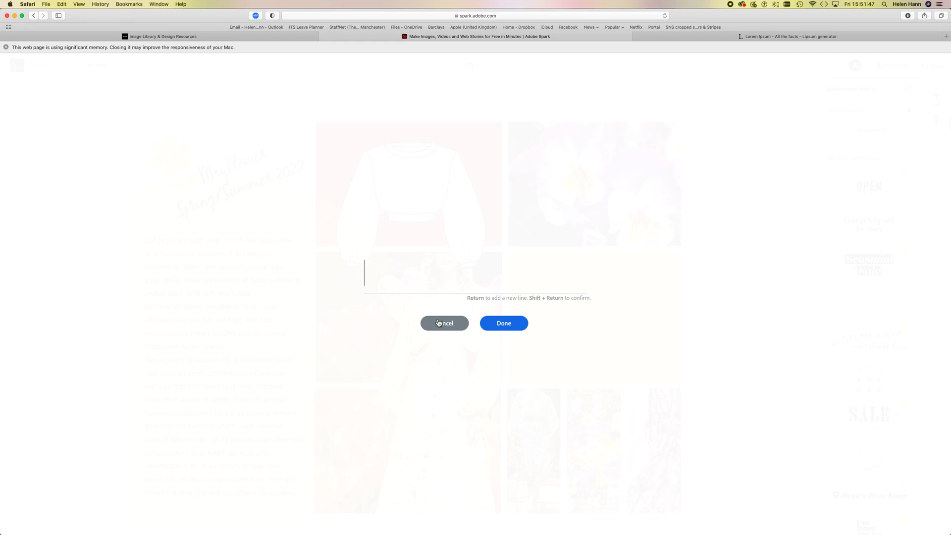
{"action": "key", "text": "super+v"}
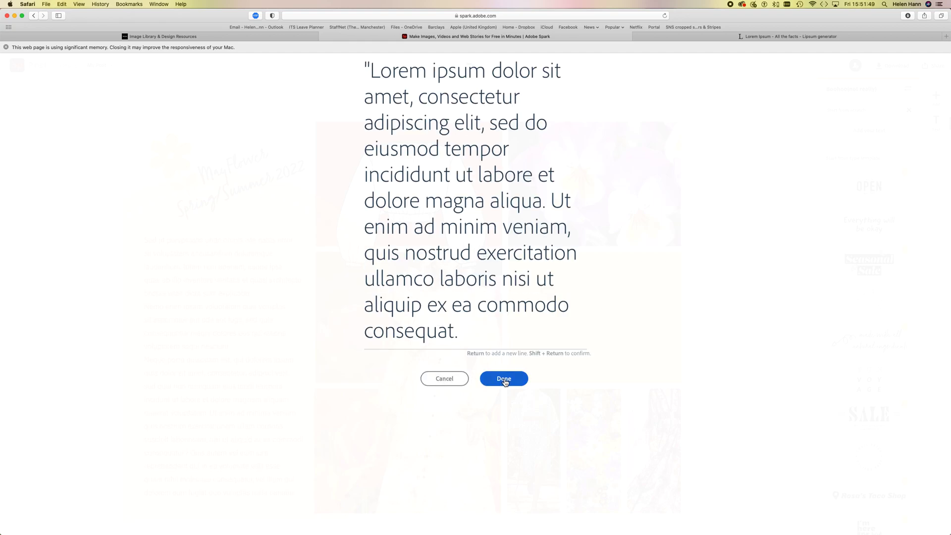
{"action": "left_click", "coordinate": [503, 380]}
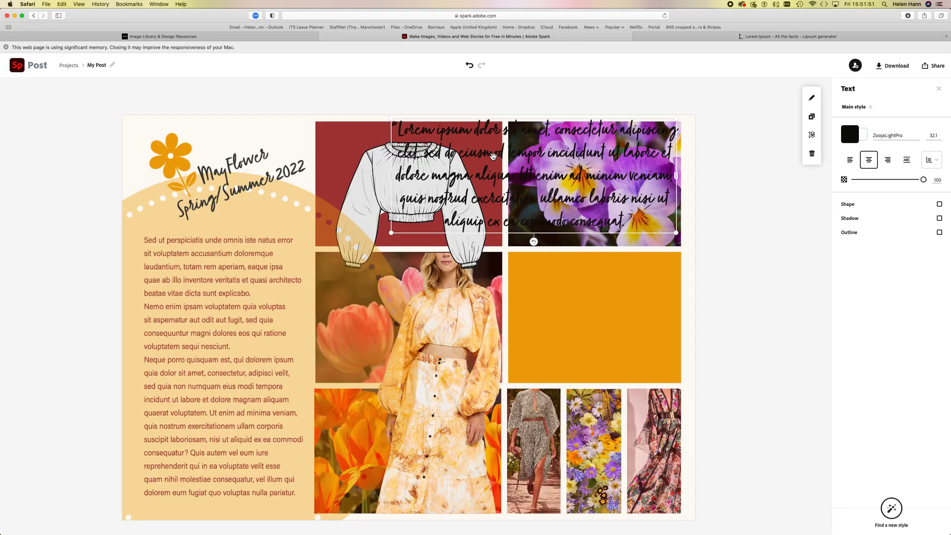
Fit the new script text inside the empty orange cell, scaling it to a font size of about 21.7
{"action": "left_click_drag", "start_coordinate": [498, 161], "coordinate": [428, 276]}
{"action": "left_click_drag", "start_coordinate": [676, 377], "coordinate": [569, 347]}
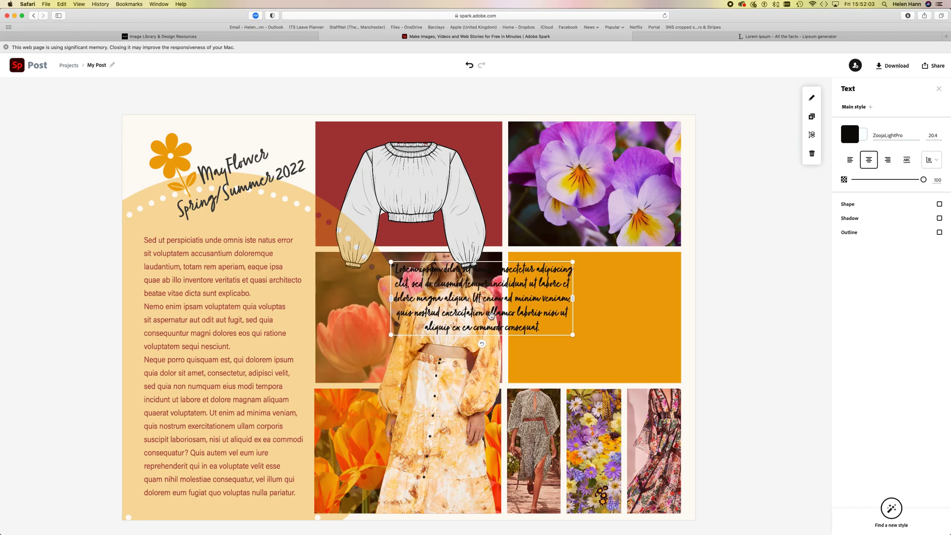
{"action": "left_click_drag", "start_coordinate": [488, 303], "coordinate": [600, 299]}
{"action": "left_click_drag", "start_coordinate": [685, 330], "coordinate": [672, 357]}
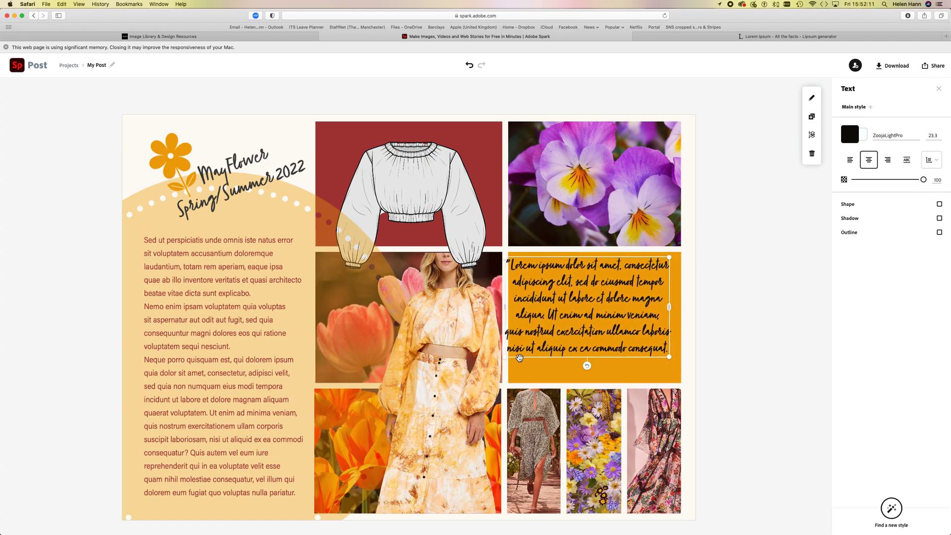
{"action": "mouse_move", "coordinate": [521, 356]}
{"action": "left_mouse_down"}
{"action": "mouse_move", "coordinate": [517, 350]}
{"action": "mouse_move", "coordinate": [528, 356]}
{"action": "left_mouse_up"}
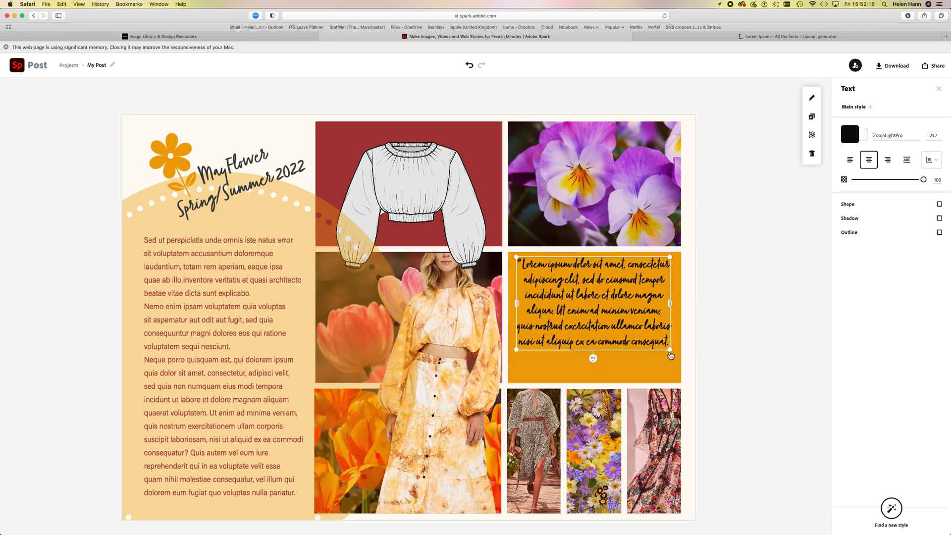
{"action": "left_click_drag", "start_coordinate": [613, 327], "coordinate": [614, 333]}
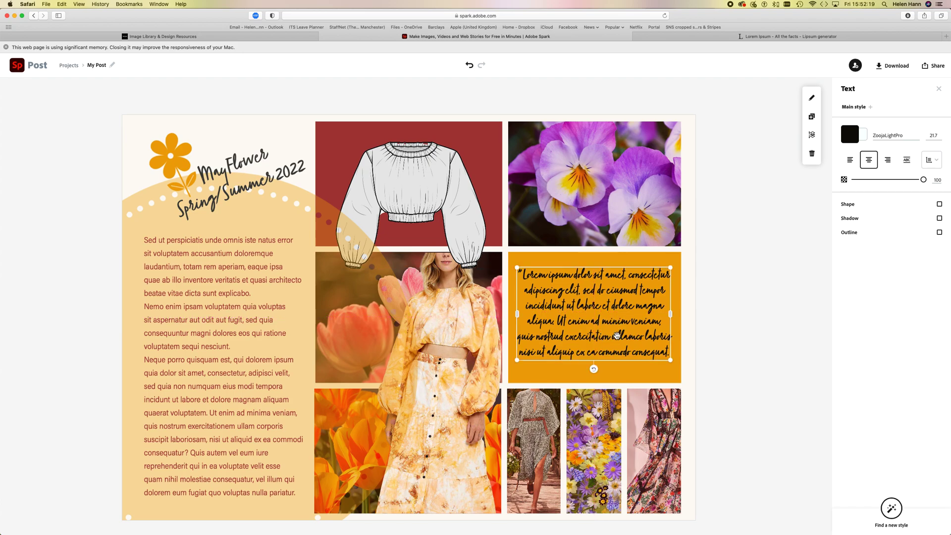
Shorten the orange cell's quote by replacing everything from "Ut enim" onward with a closing quotation mark
{"action": "double_click", "coordinate": [585, 322]}
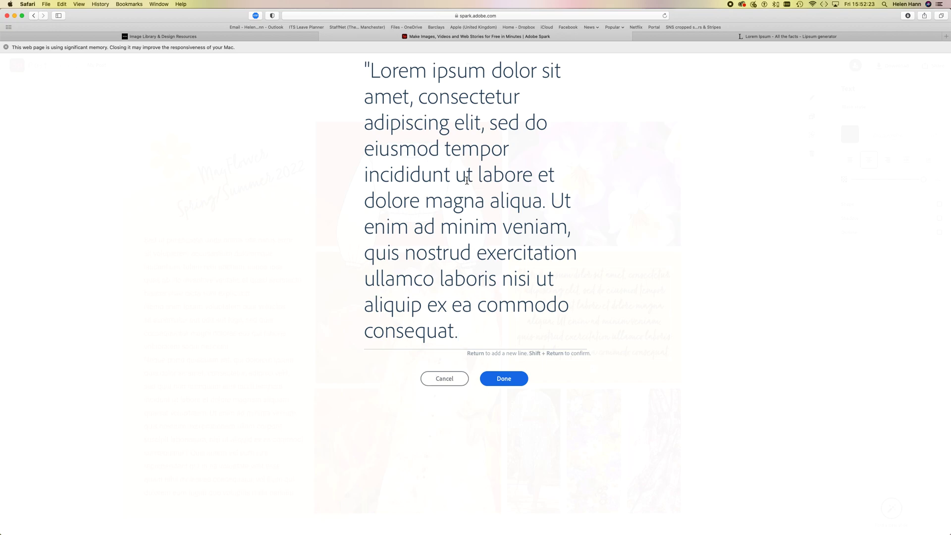
{"action": "left_click_drag", "start_coordinate": [551, 198], "coordinate": [464, 327]}
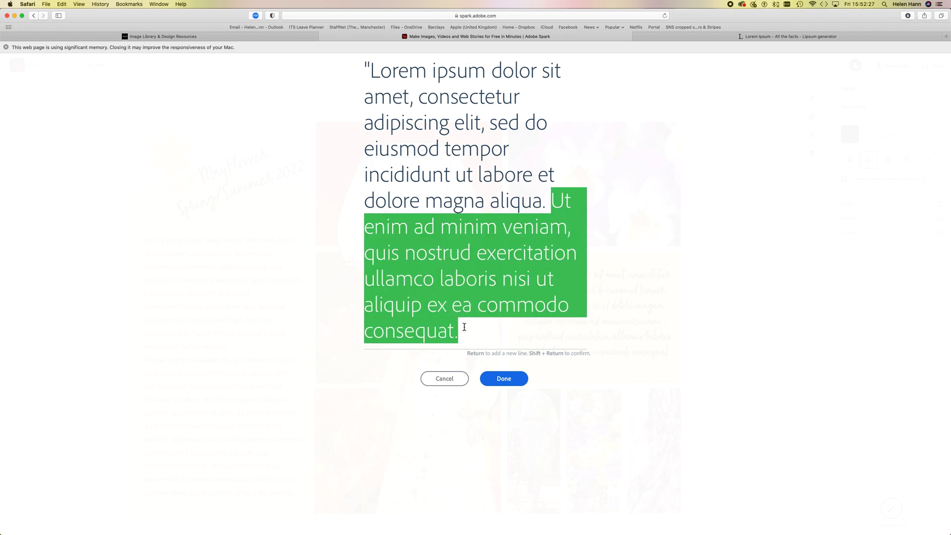
{"action": "type", "text": "\""}
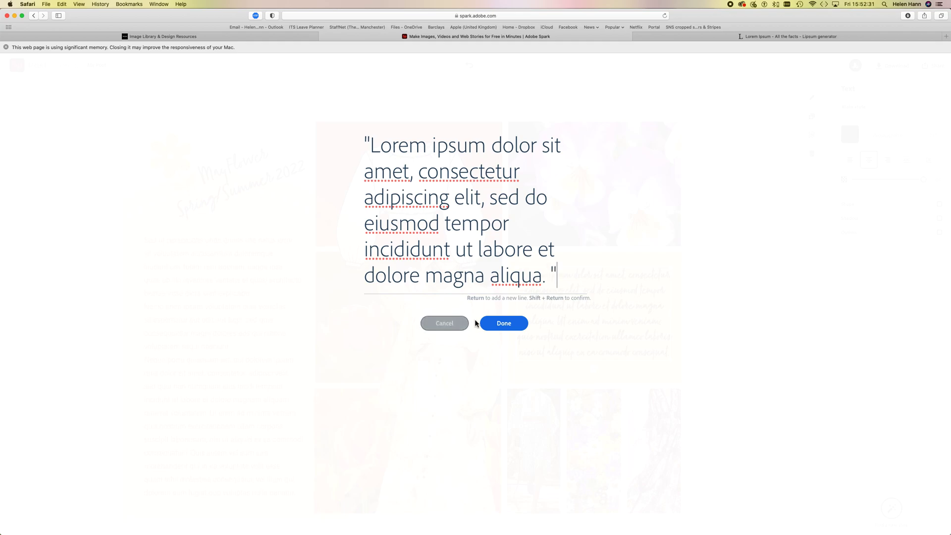
{"action": "left_click", "coordinate": [515, 326]}
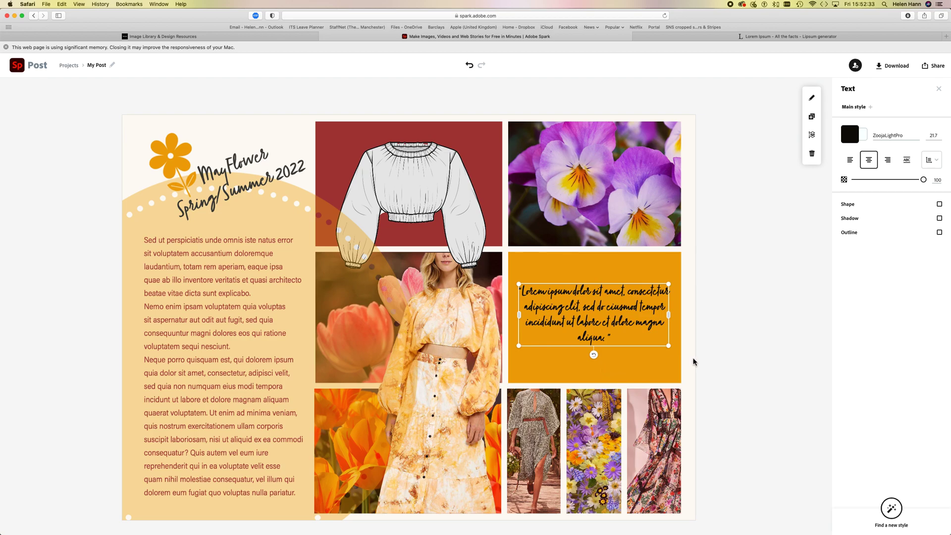
{"action": "left_click", "coordinate": [724, 357]}
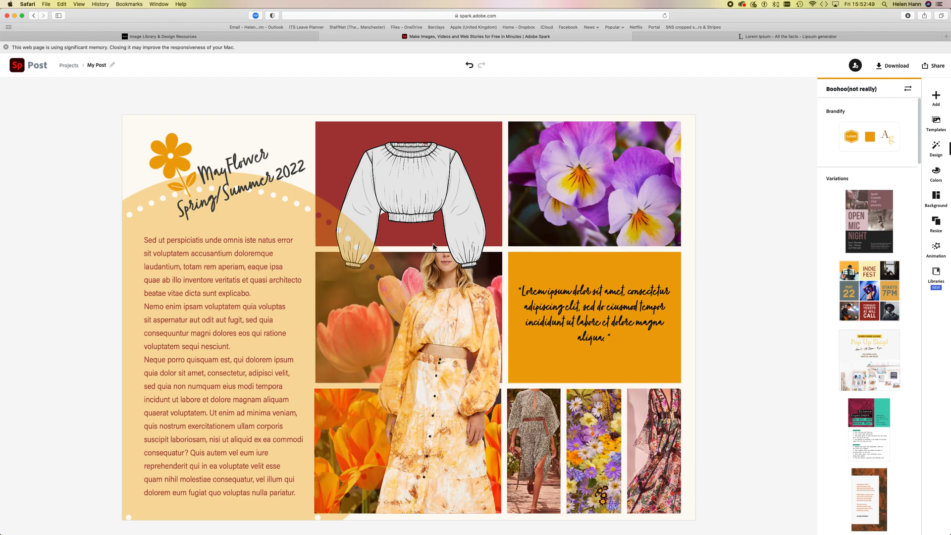
Download the finished collage as a JPG
{"action": "left_click", "coordinate": [889, 71]}
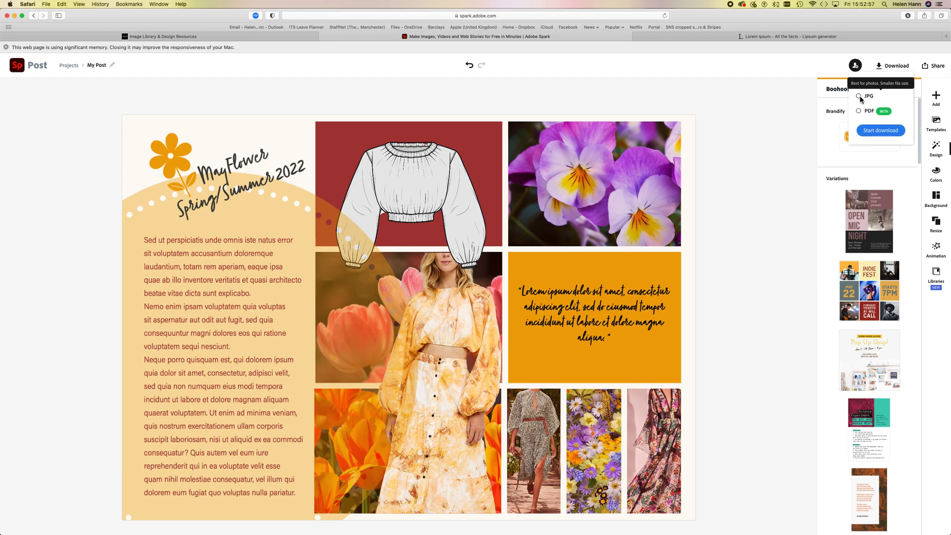
{"action": "left_click", "coordinate": [859, 97]}
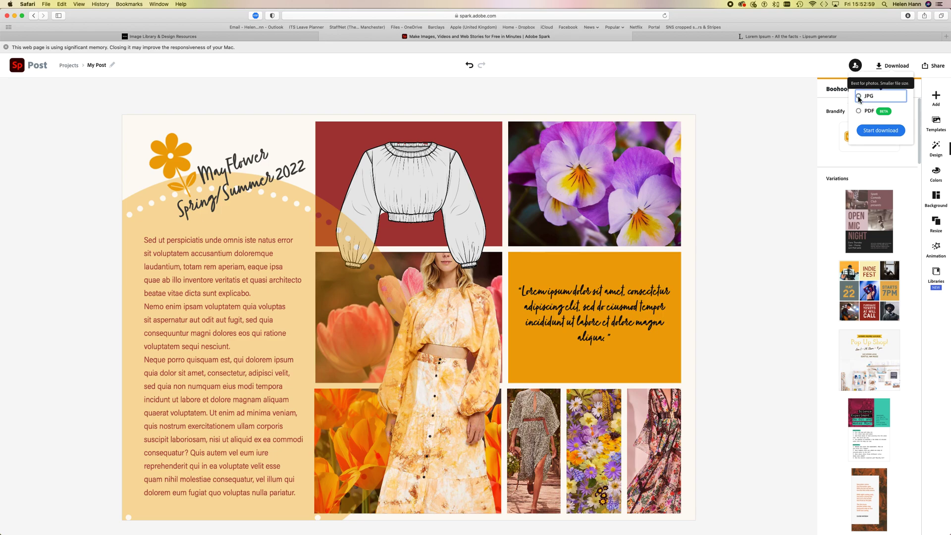
{"action": "left_click", "coordinate": [883, 131]}
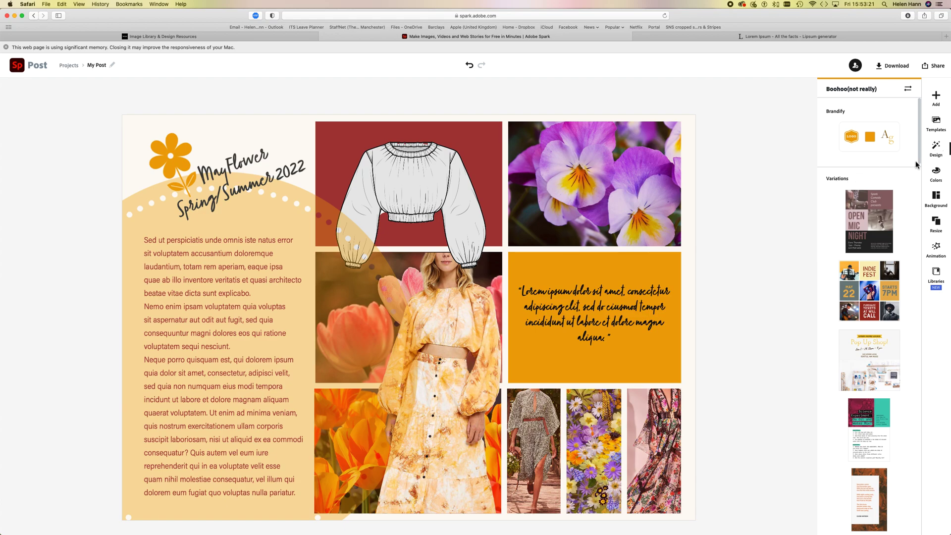
{"action": "left_click", "coordinate": [936, 124]}
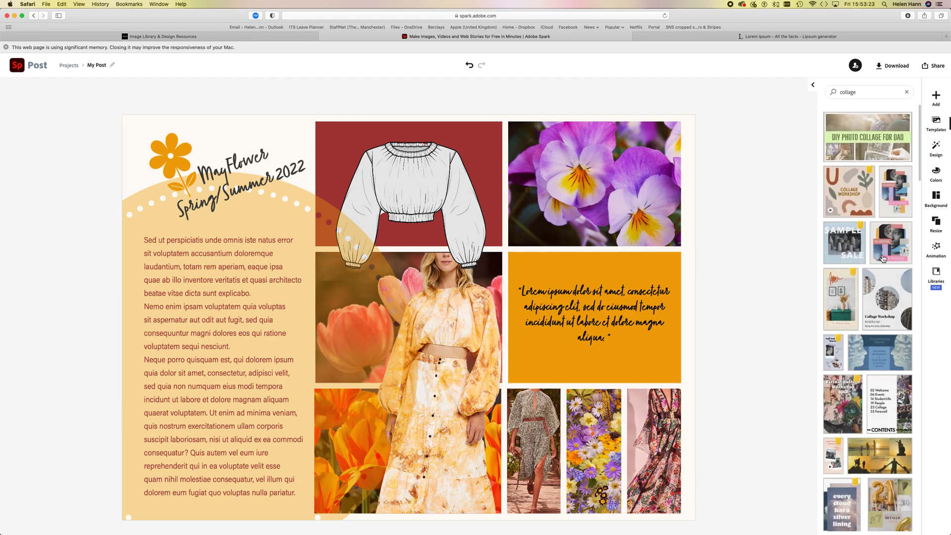
{"action": "scroll", "coordinate": [866, 479], "scroll_direction": "down", "scroll_amount": 5}
{"action": "scroll", "coordinate": [866, 479], "scroll_direction": "up", "scroll_amount": 6}
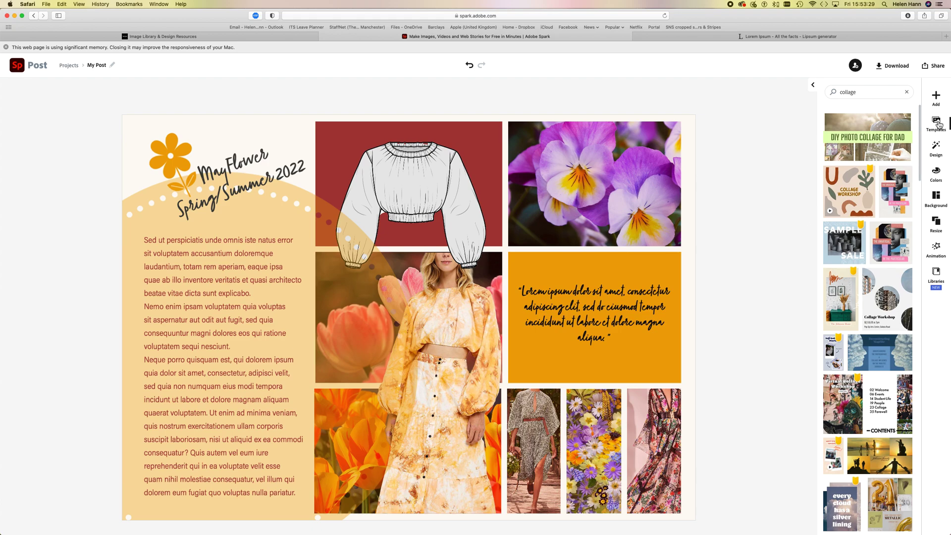
Look through the design variations and apply the orange Sparky Pumpkin Patch variation to the collage
{"action": "left_click", "coordinate": [938, 152]}
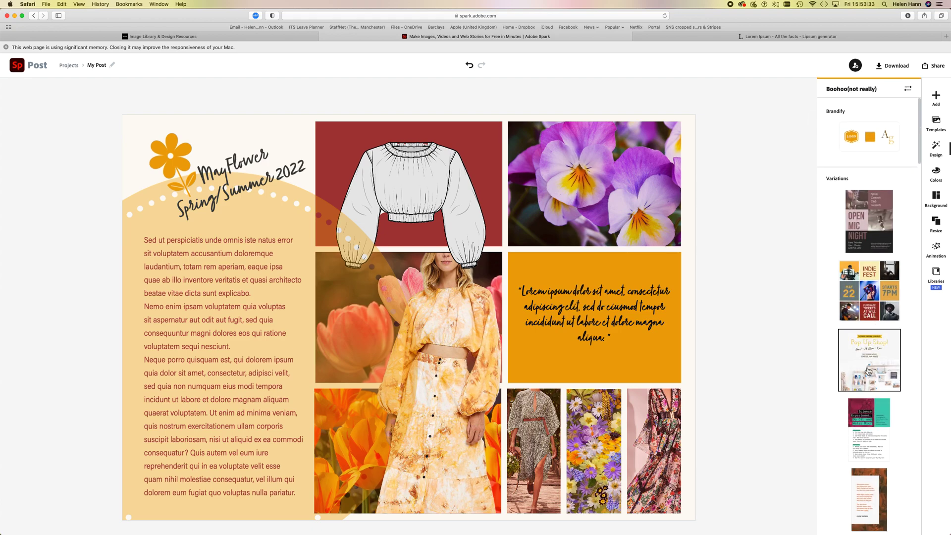
{"action": "scroll", "coordinate": [875, 322], "scroll_direction": "down", "scroll_amount": 10}
{"action": "scroll", "coordinate": [869, 371], "scroll_direction": "down", "scroll_amount": 15}
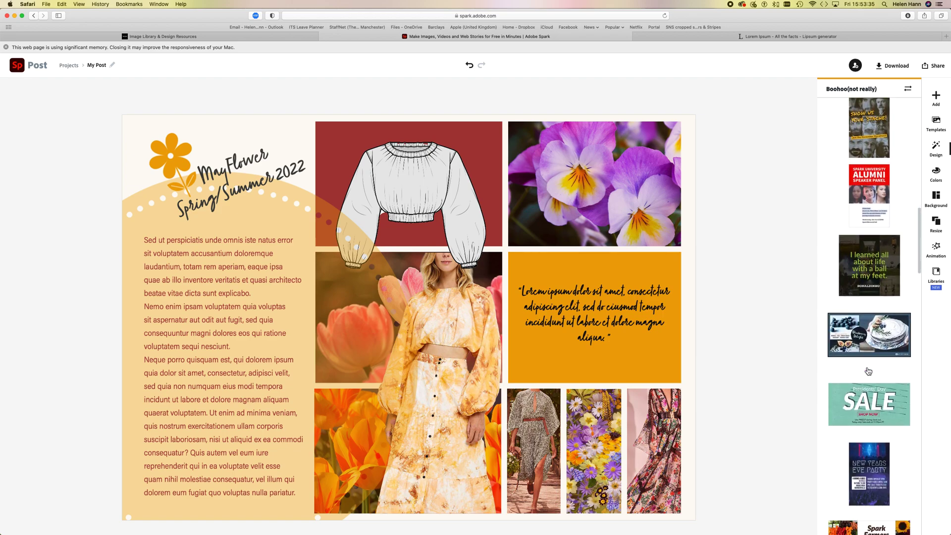
{"action": "scroll", "coordinate": [868, 370], "scroll_direction": "down", "scroll_amount": 15}
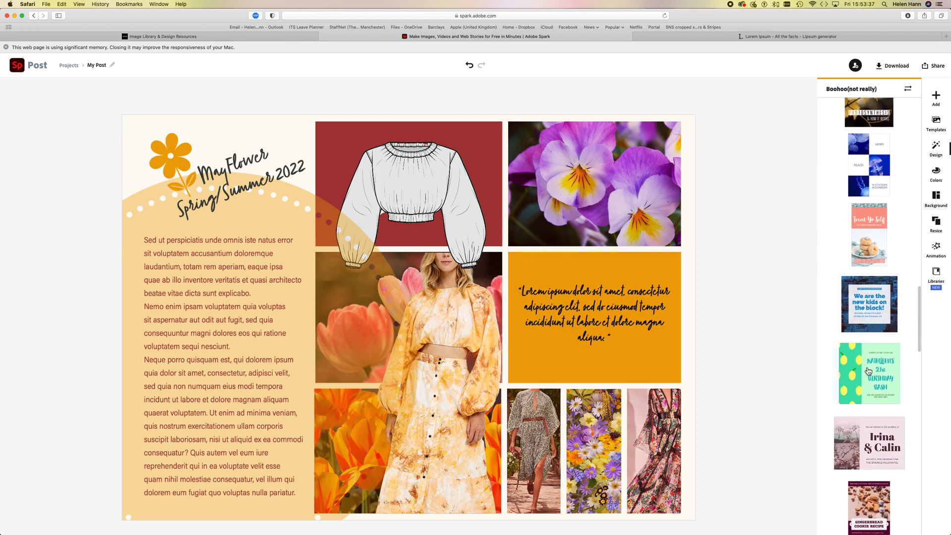
{"action": "scroll", "coordinate": [868, 370], "scroll_direction": "down", "scroll_amount": 15}
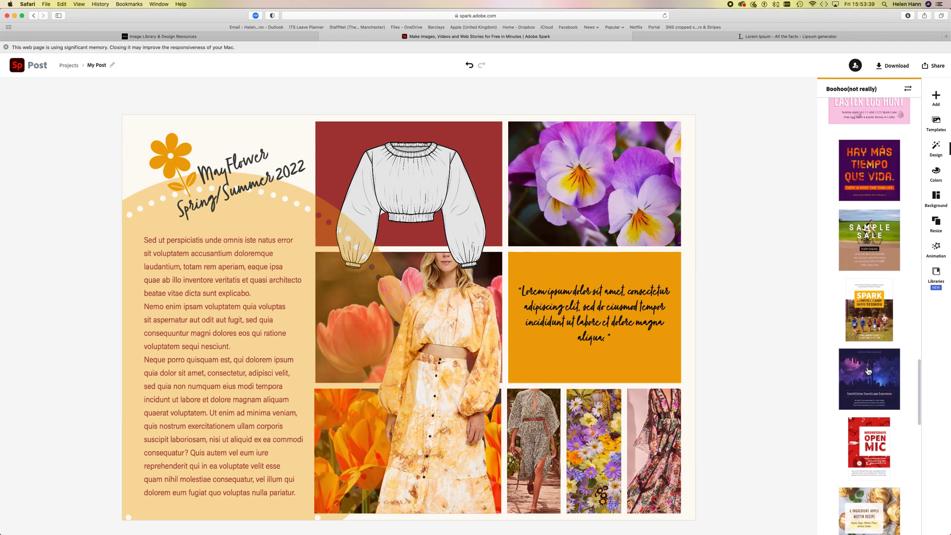
{"action": "scroll", "coordinate": [868, 370], "scroll_direction": "down", "scroll_amount": 10}
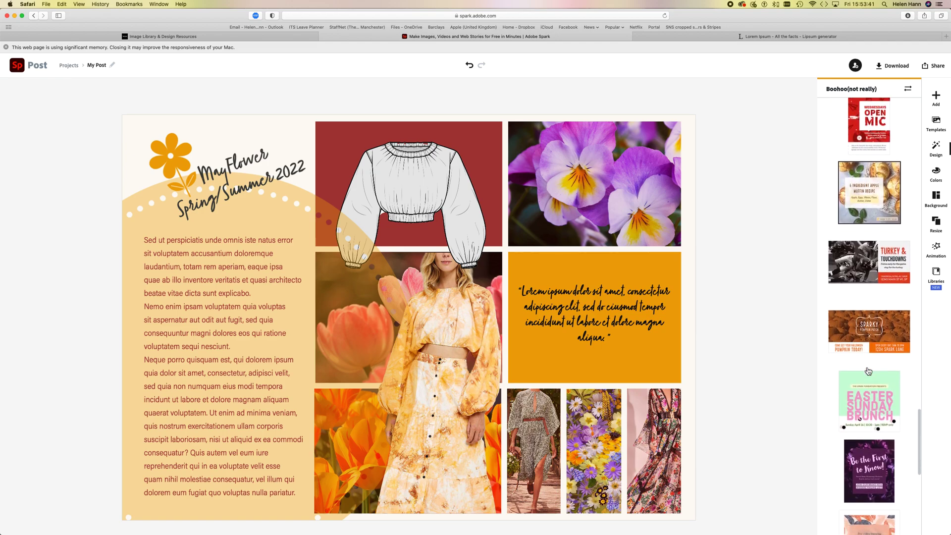
{"action": "scroll", "coordinate": [868, 372], "scroll_direction": "down", "scroll_amount": 5}
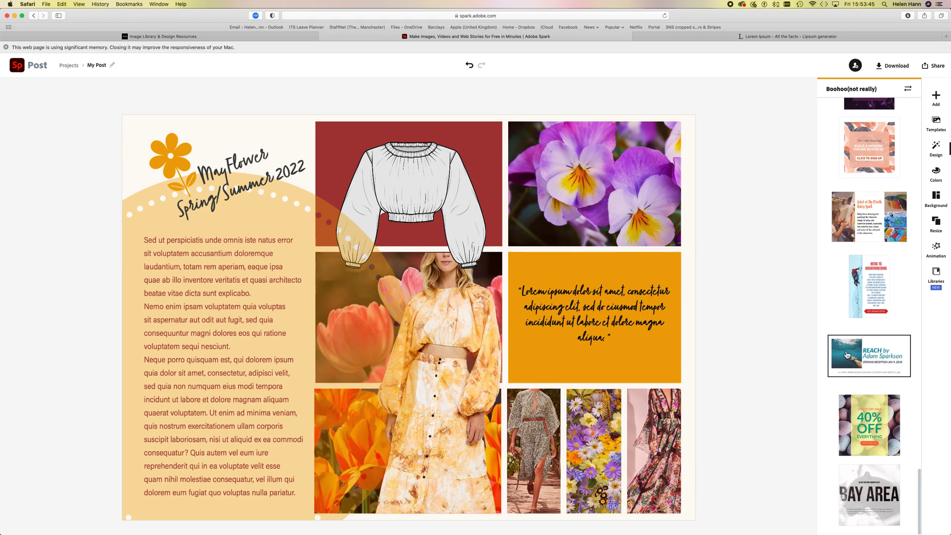
{"action": "scroll", "coordinate": [848, 322], "scroll_direction": "up", "scroll_amount": 4}
{"action": "scroll", "coordinate": [851, 275], "scroll_direction": "up", "scroll_amount": 4}
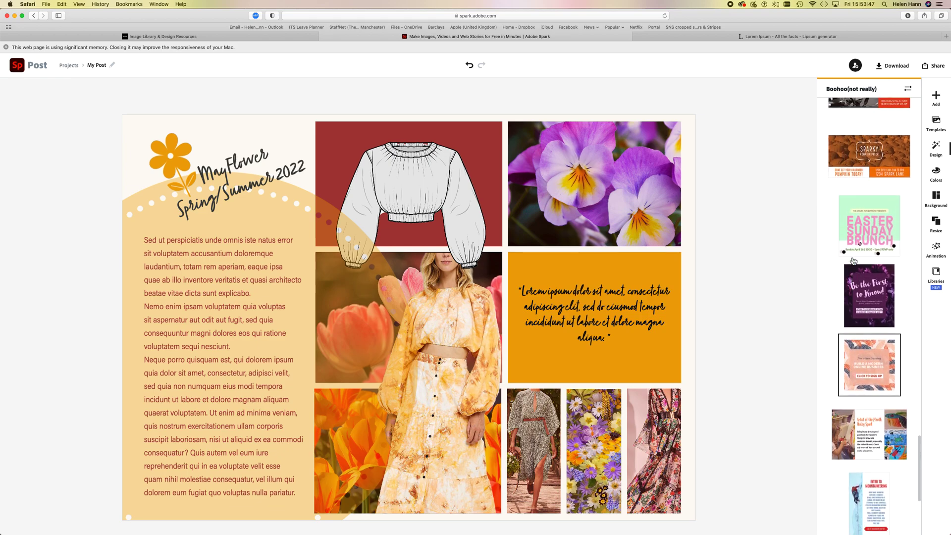
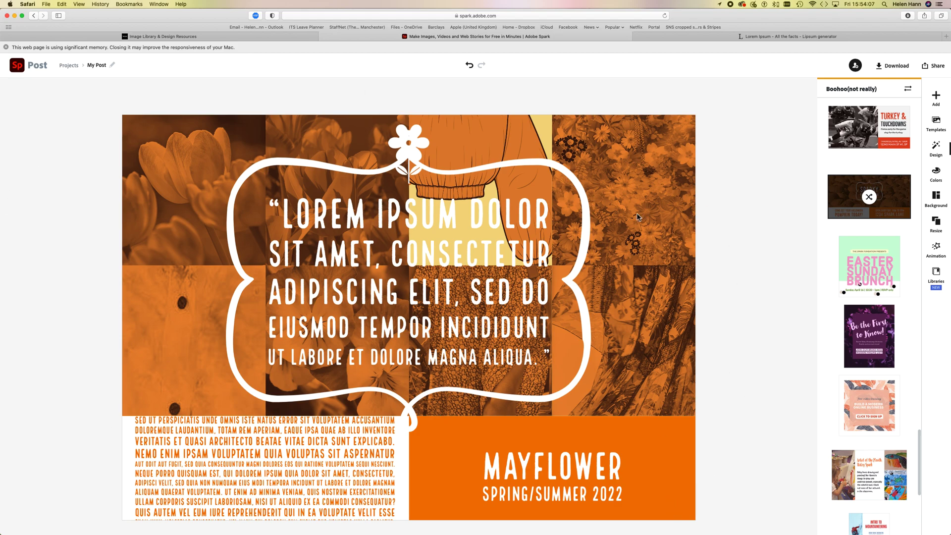
Remove the filters from the pink tulip, mixed wildflower and floral dress photos
{"action": "left_click", "coordinate": [167, 180]}
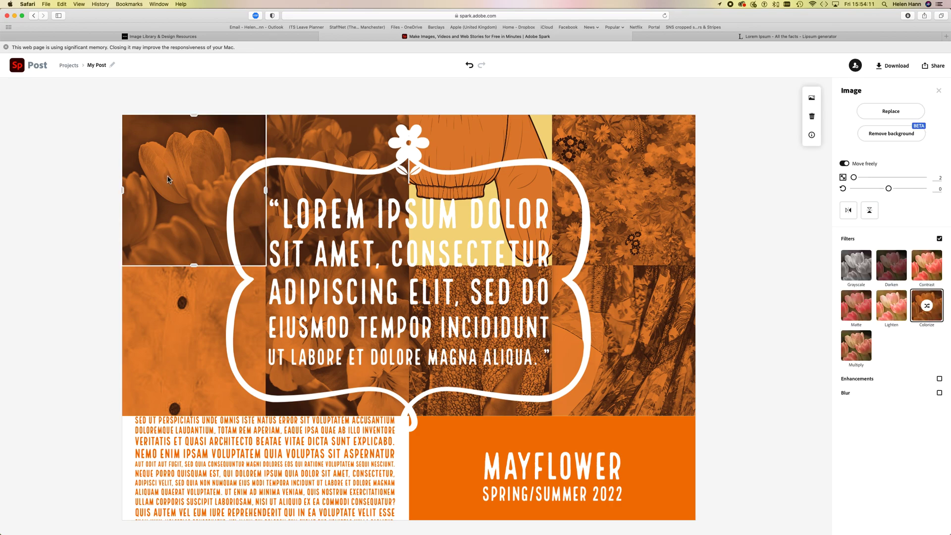
{"action": "left_click", "coordinate": [940, 239]}
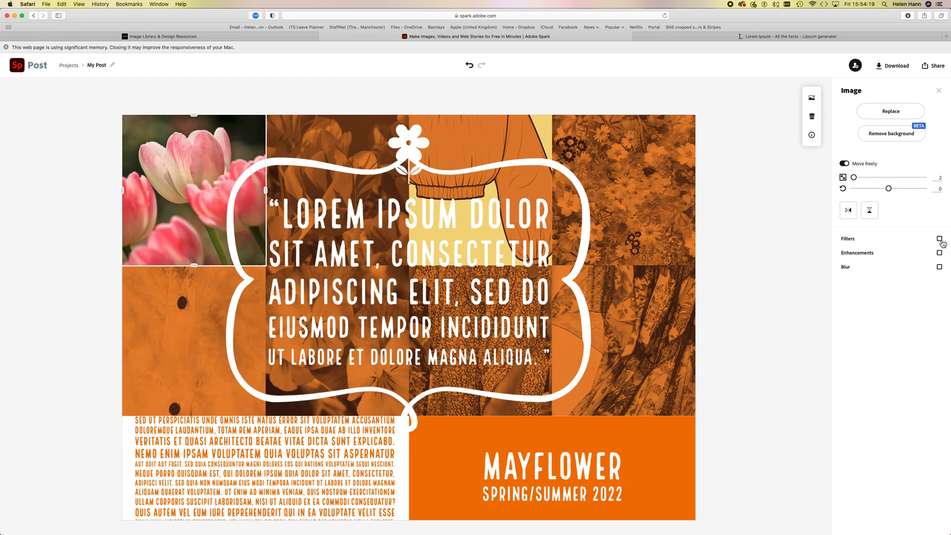
{"action": "left_click", "coordinate": [326, 147]}
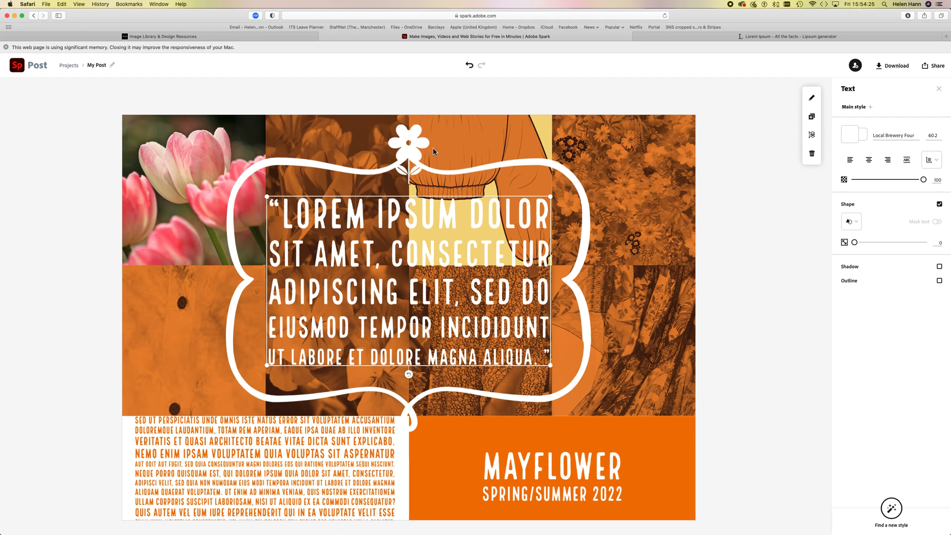
{"action": "left_click", "coordinate": [649, 141]}
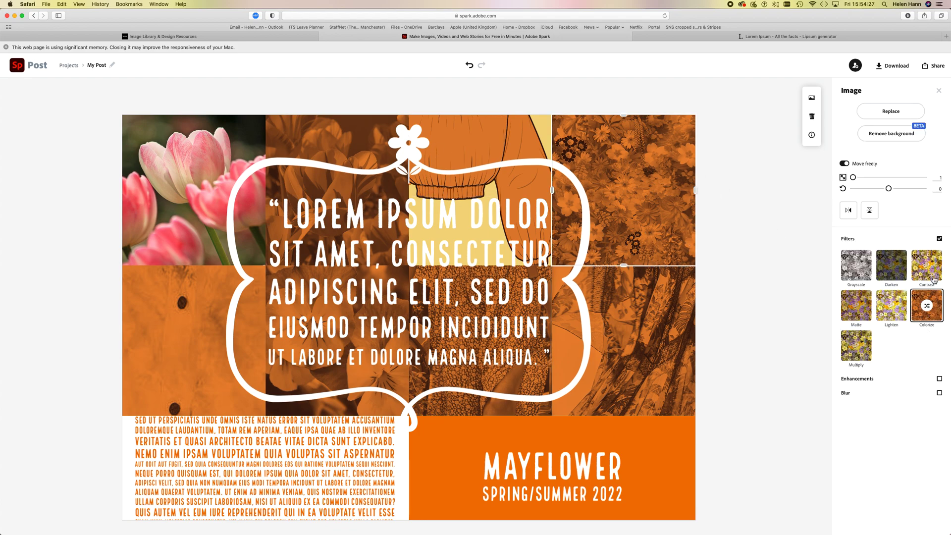
{"action": "left_click", "coordinate": [940, 239]}
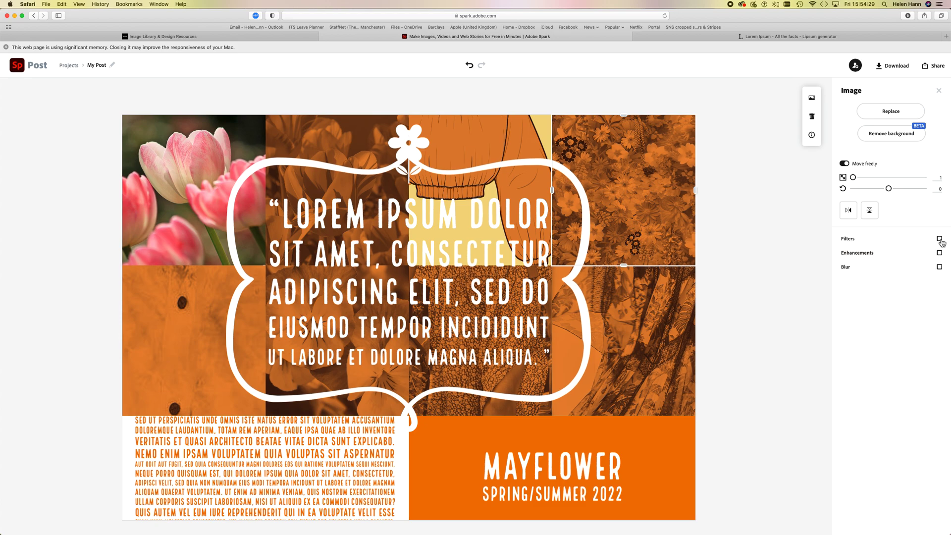
{"action": "left_click", "coordinate": [648, 335]}
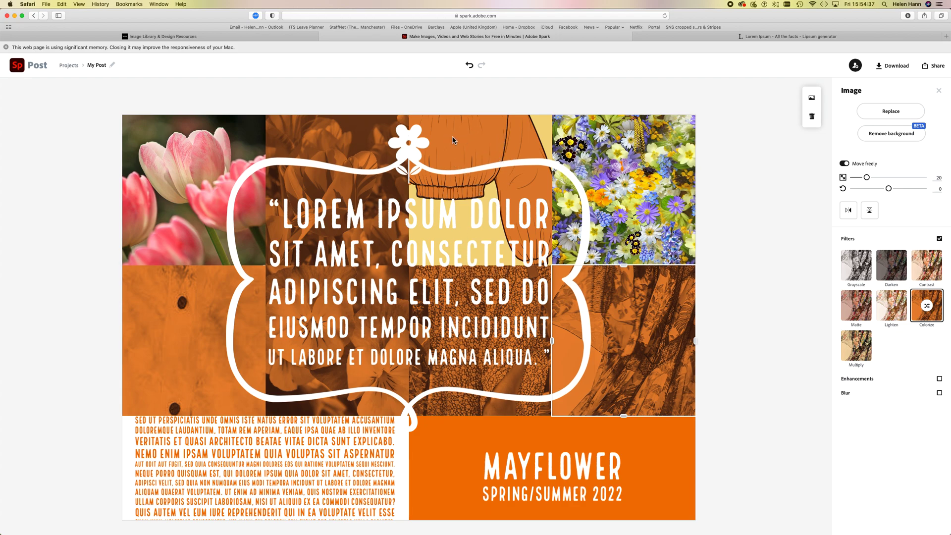
{"action": "left_click", "coordinate": [940, 238]}
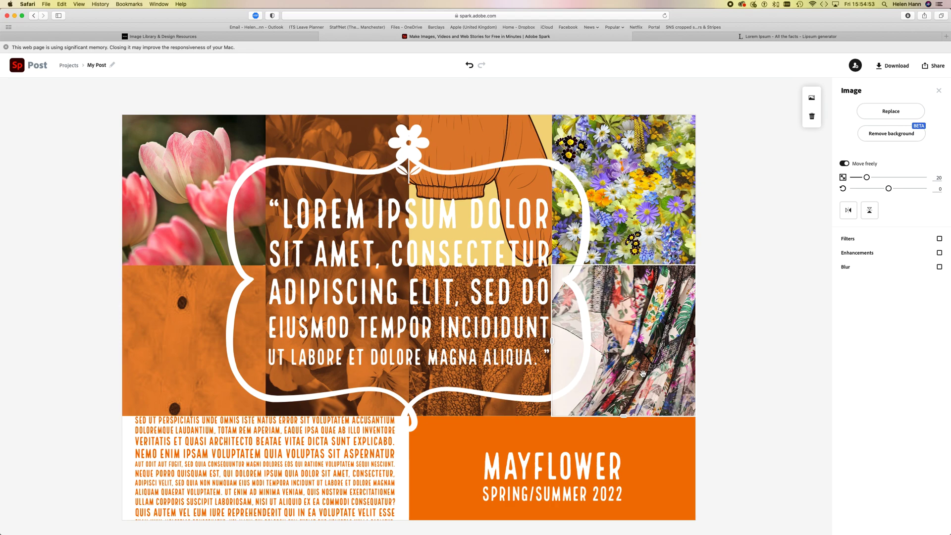
Remove the filters from the orange tulip photo and the buttoned fabric photo
{"action": "left_click", "coordinate": [298, 141]}
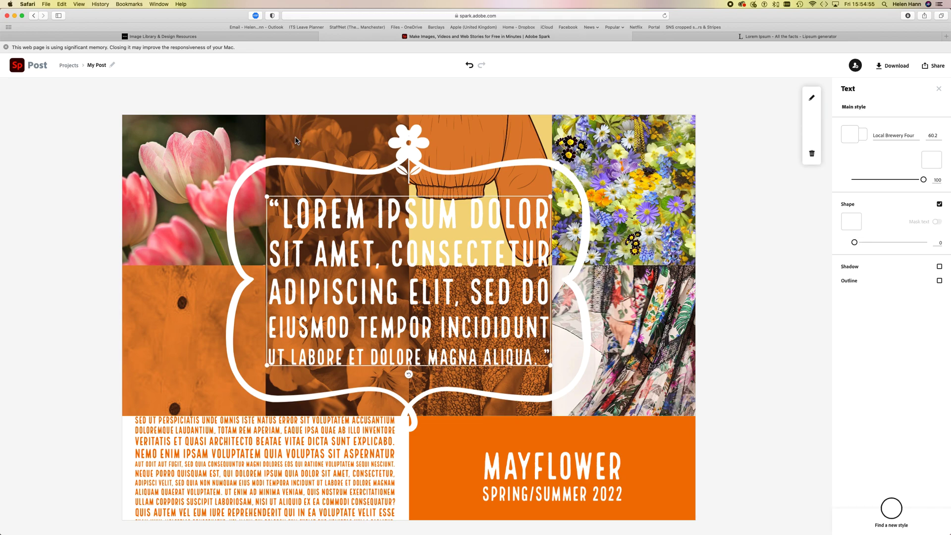
{"action": "left_click", "coordinate": [322, 128]}
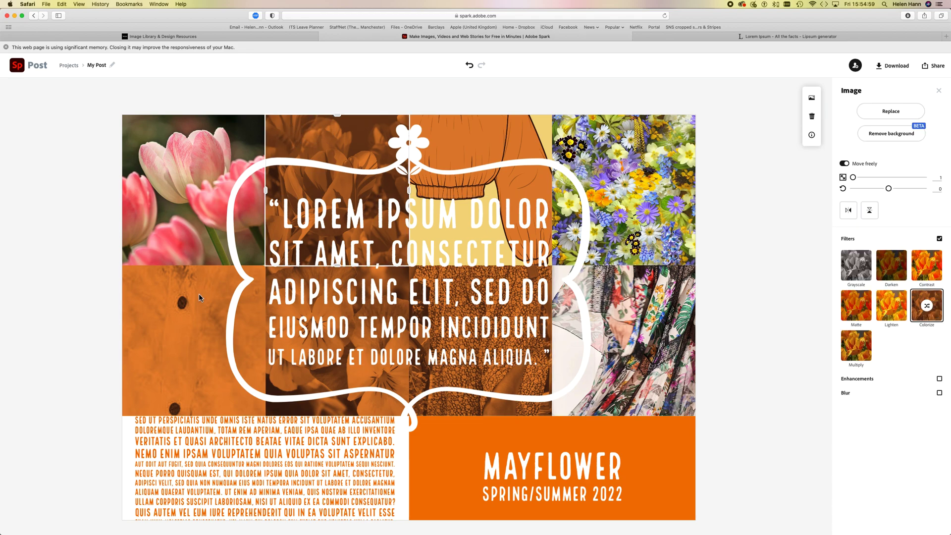
{"action": "left_click", "coordinate": [940, 239]}
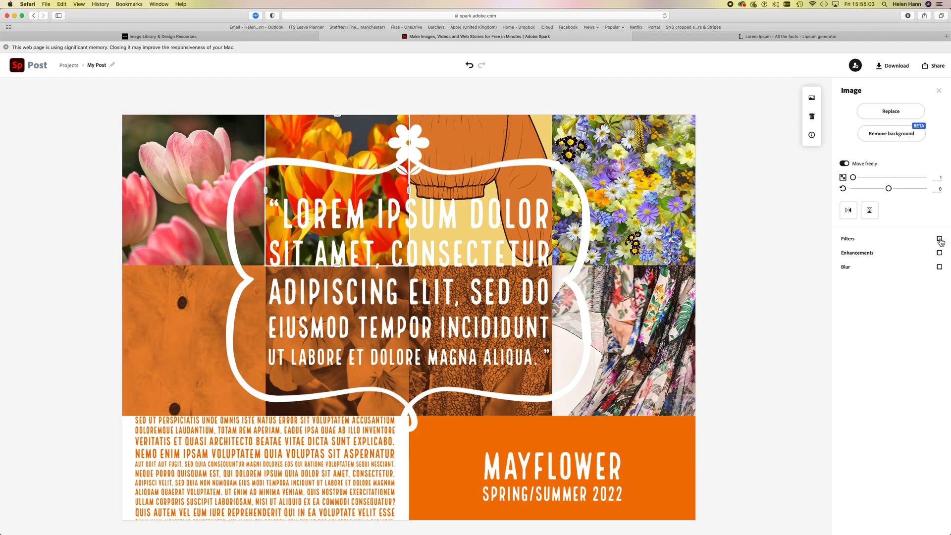
{"action": "left_click", "coordinate": [487, 411]}
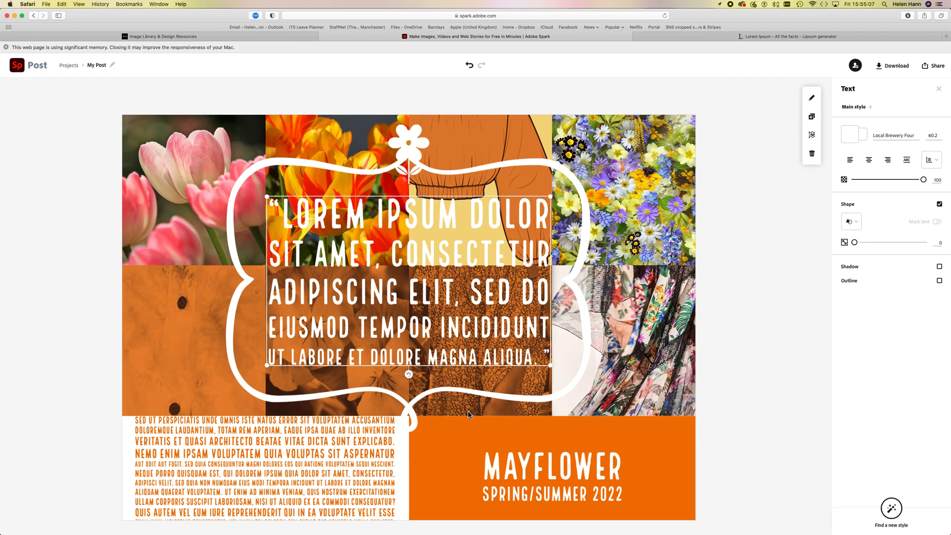
{"action": "left_click", "coordinate": [202, 377]}
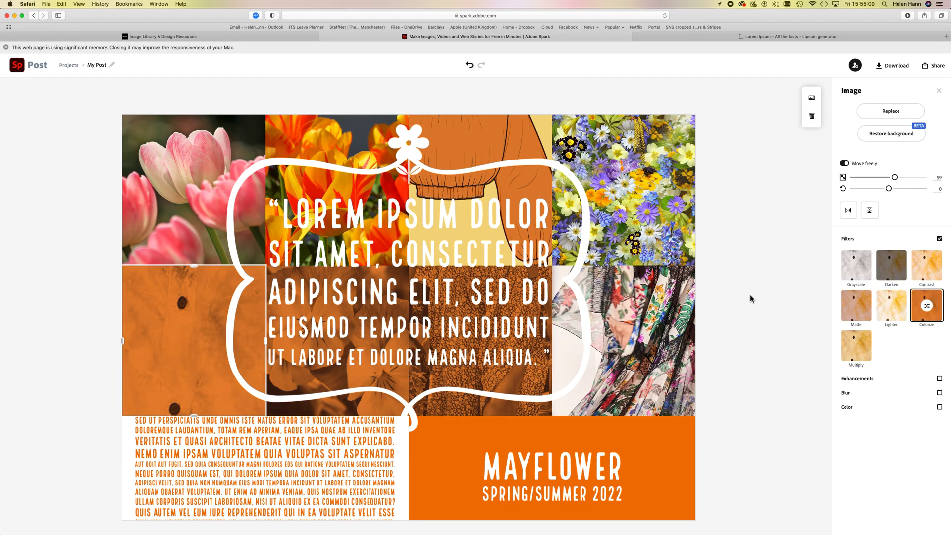
{"action": "left_click", "coordinate": [940, 238]}
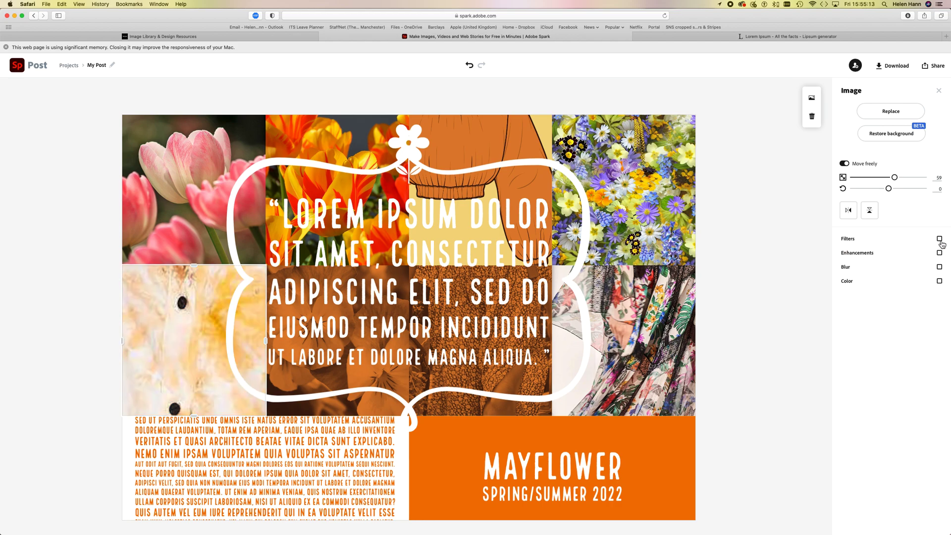
{"action": "left_click", "coordinate": [358, 411]}
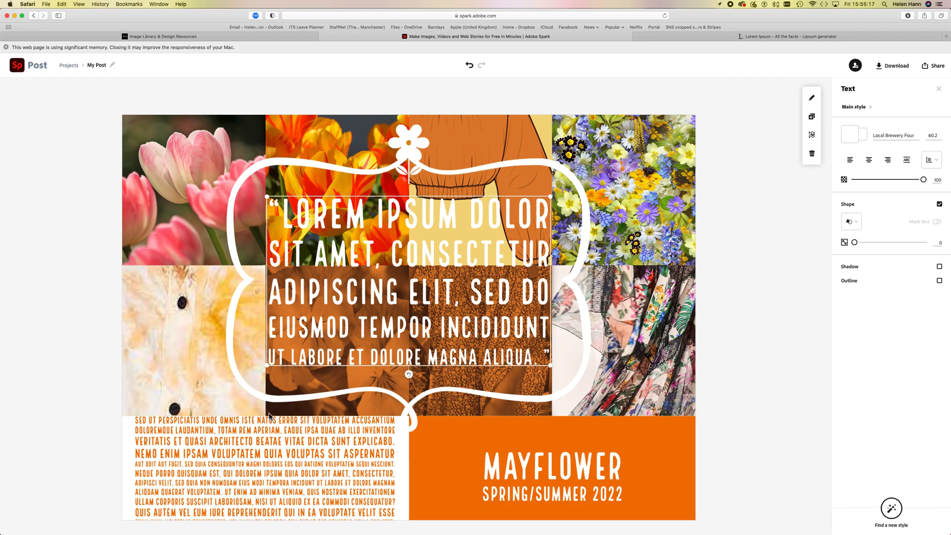
{"action": "left_click", "coordinate": [477, 412]}
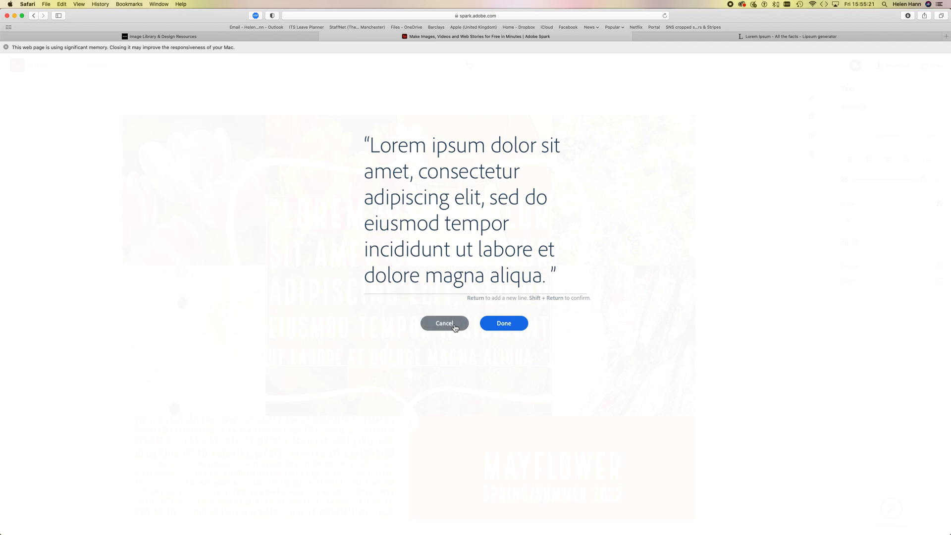
{"action": "left_click", "coordinate": [456, 325]}
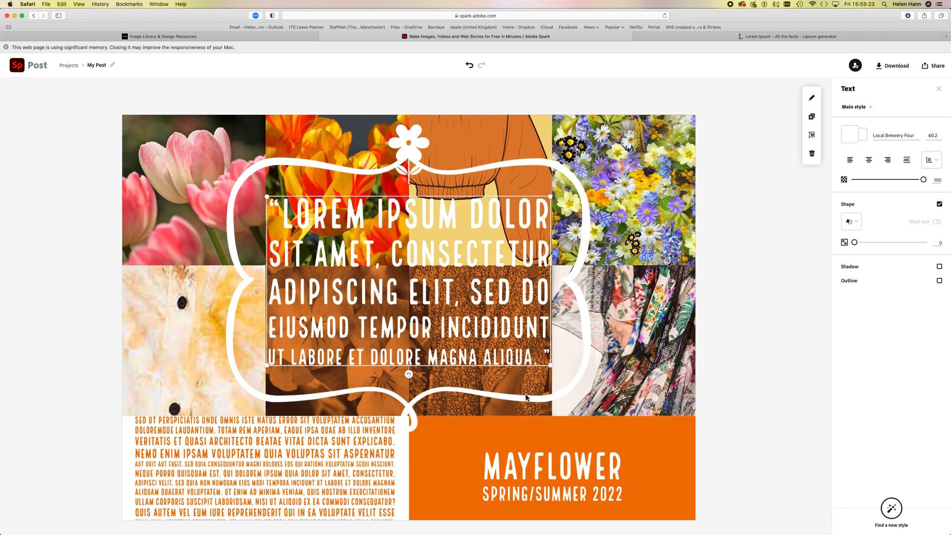
Try pale yellow #F2D57E and the brand green on the flower icon, and set it back to white
{"action": "left_click", "coordinate": [404, 147]}
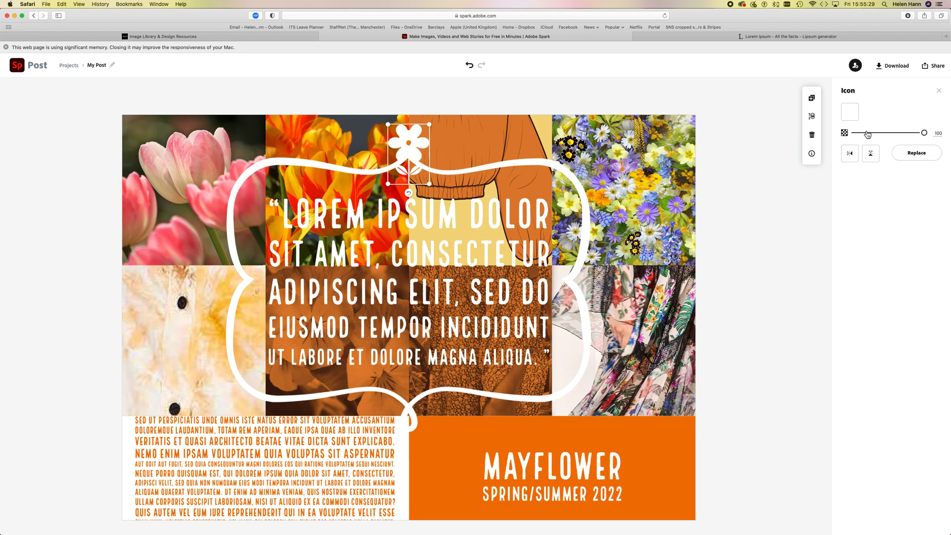
{"action": "left_click", "coordinate": [850, 113]}
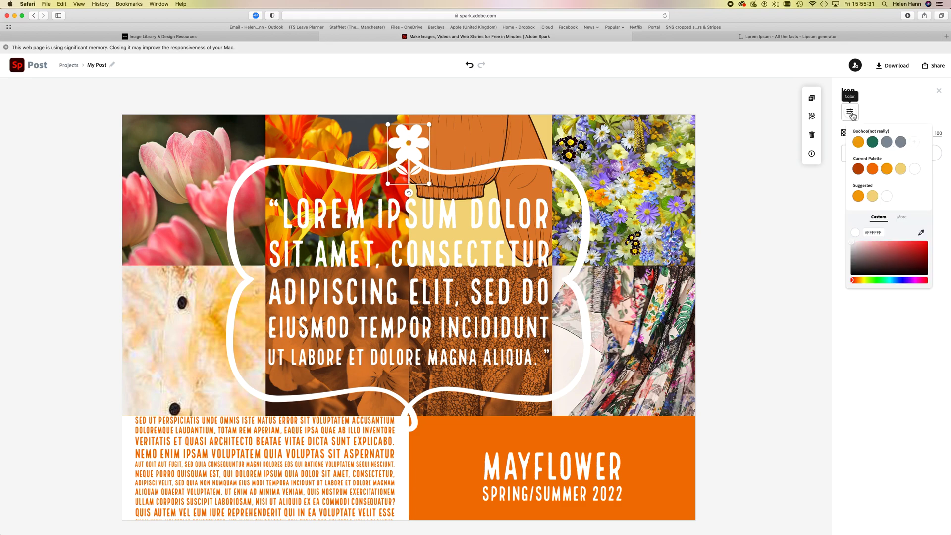
{"action": "left_click", "coordinate": [902, 171]}
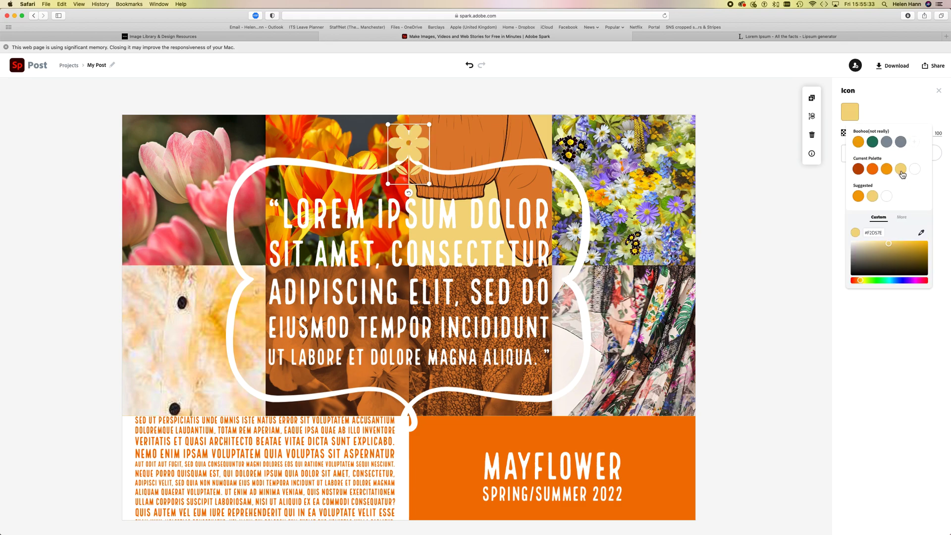
{"action": "left_click", "coordinate": [875, 142]}
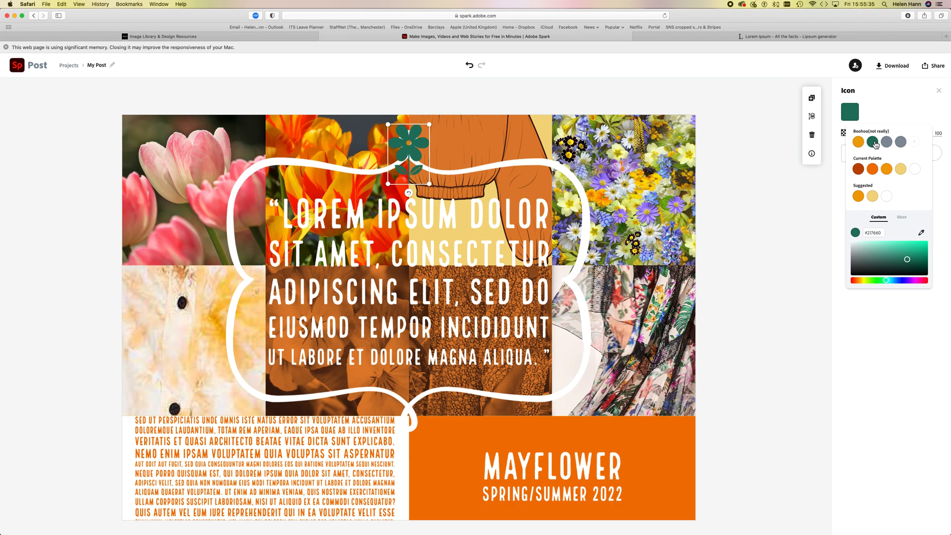
{"action": "left_click", "coordinate": [915, 170]}
Move the flower icon from the top of the quote frame to just right of the MayFlower title
{"action": "left_click_drag", "start_coordinate": [422, 155], "coordinate": [652, 474]}
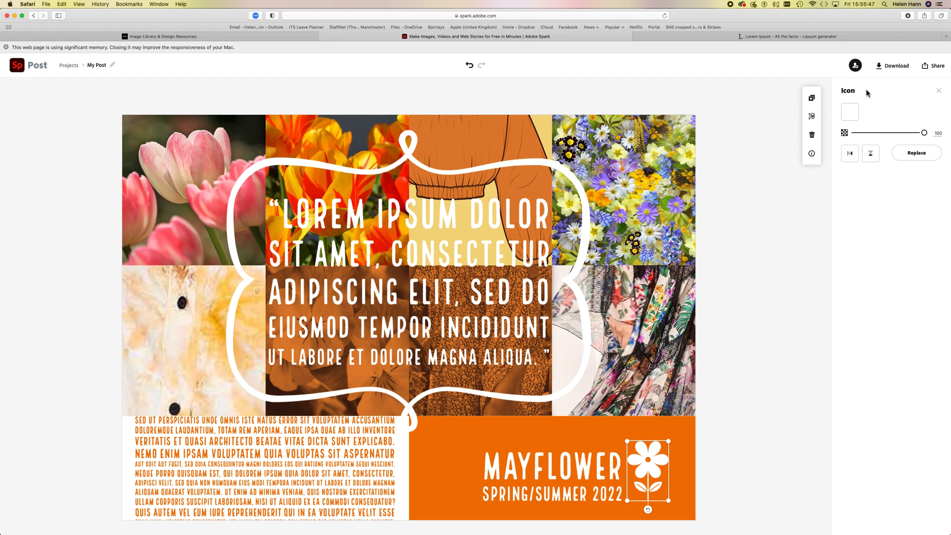
{"action": "left_click", "coordinate": [523, 404]}
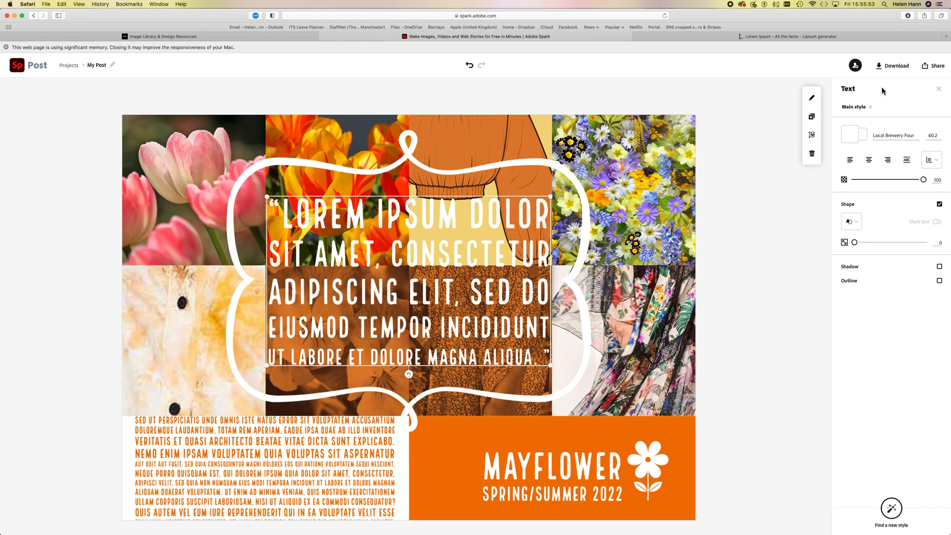
{"action": "left_click", "coordinate": [783, 264]}
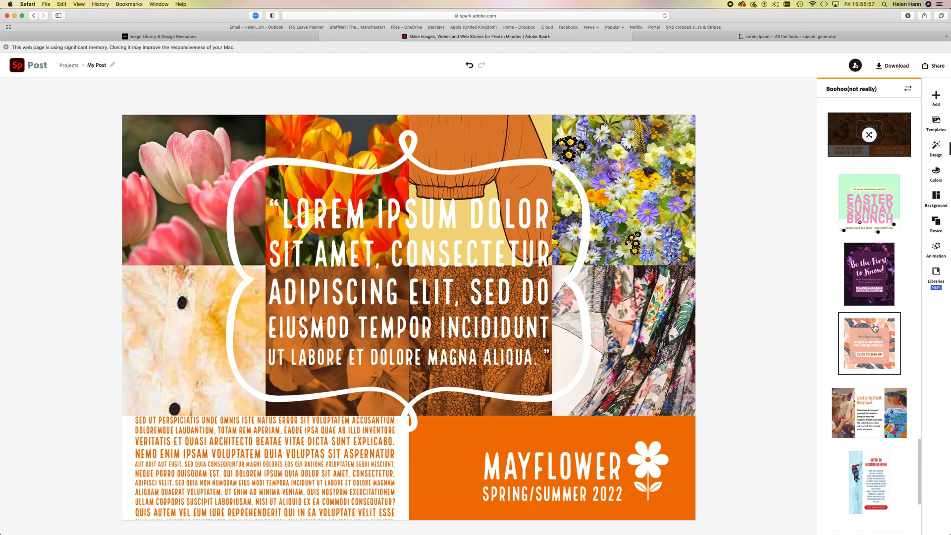
Apply the purple "Hay más tiempo que vida" design variation to the collage and shuffle it once
{"action": "scroll", "coordinate": [875, 330], "scroll_direction": "down", "scroll_amount": 10}
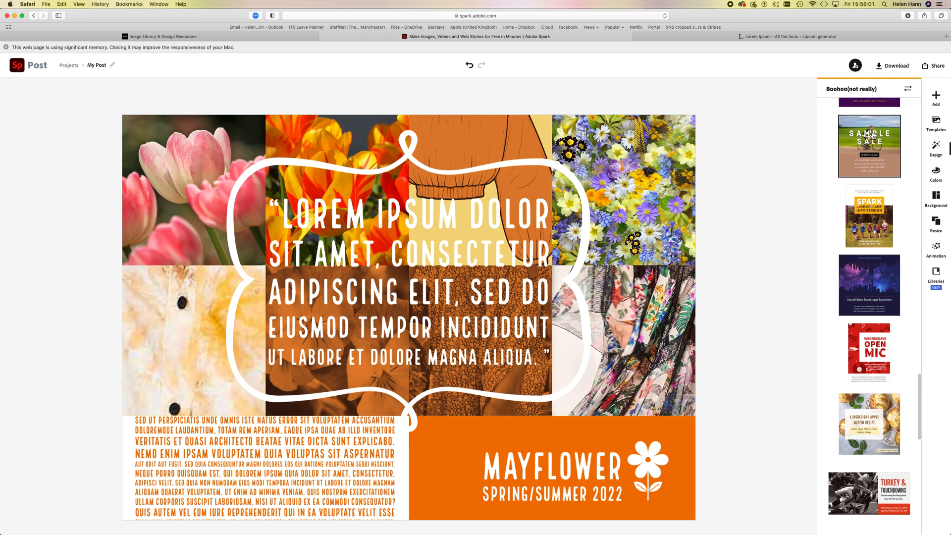
{"action": "scroll", "coordinate": [875, 140], "scroll_direction": "up", "scroll_amount": 2}
{"action": "scroll", "coordinate": [875, 140], "scroll_direction": "up", "scroll_amount": 4}
{"action": "left_click", "coordinate": [872, 211]}
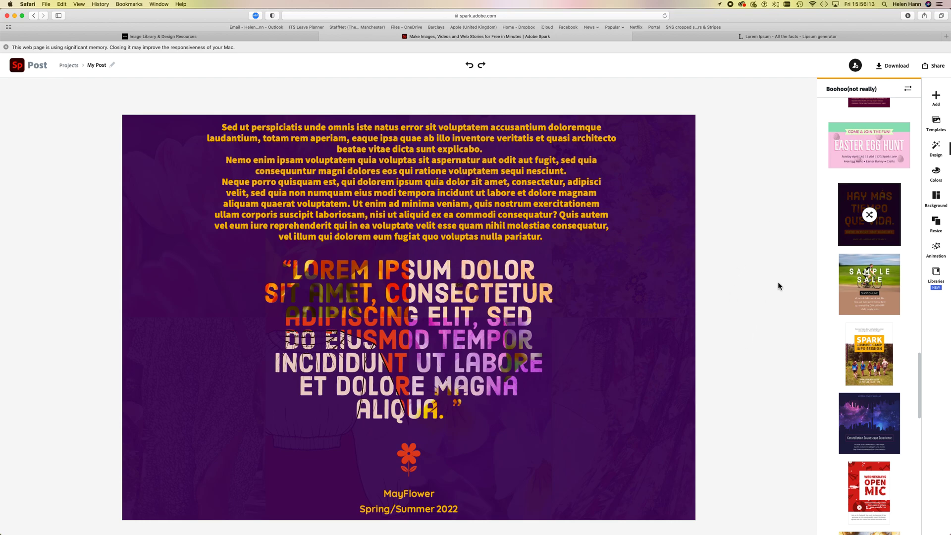
{"action": "left_click", "coordinate": [870, 216]}
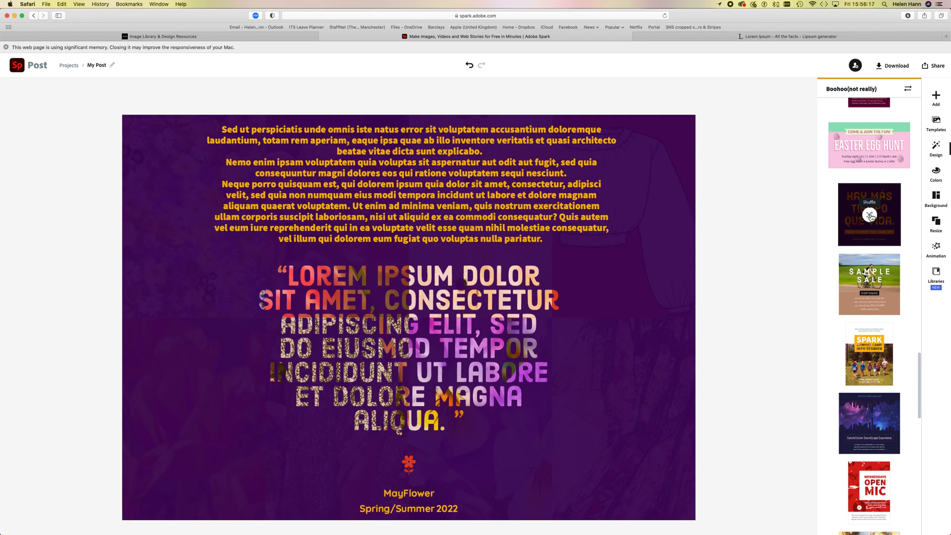
Apply the Easter Egg Hunt design variation and move the flower icon to the right of the banner text
{"action": "left_click", "coordinate": [867, 152]}
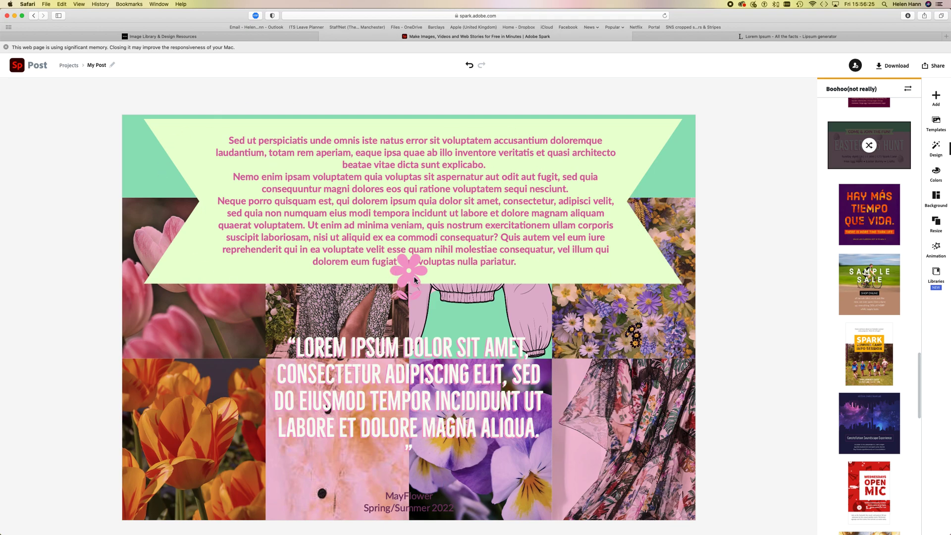
{"action": "left_click_drag", "start_coordinate": [618, 194], "coordinate": [645, 157]}
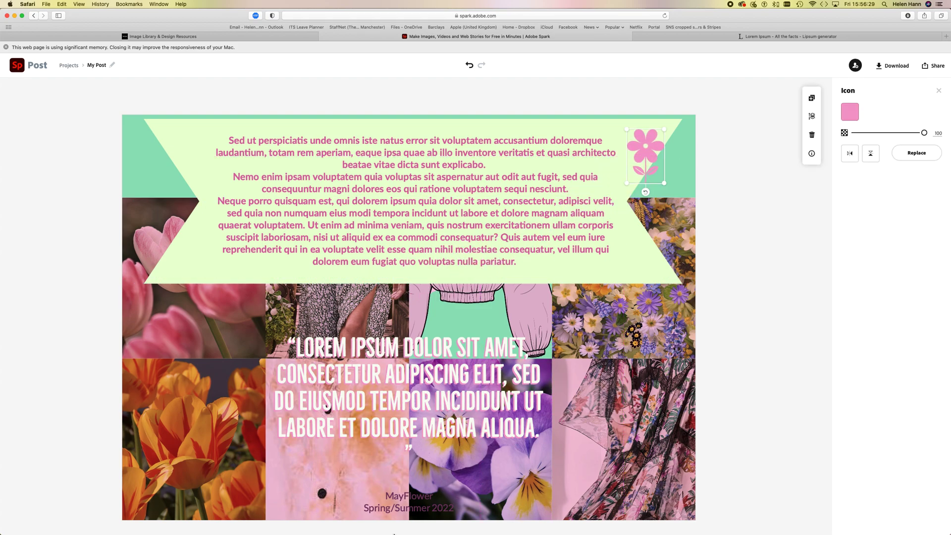
Apply the Grayscale filter to the pink tulip, patterned dress and wildflower photos in the upper photo row
{"action": "left_click", "coordinate": [204, 324]}
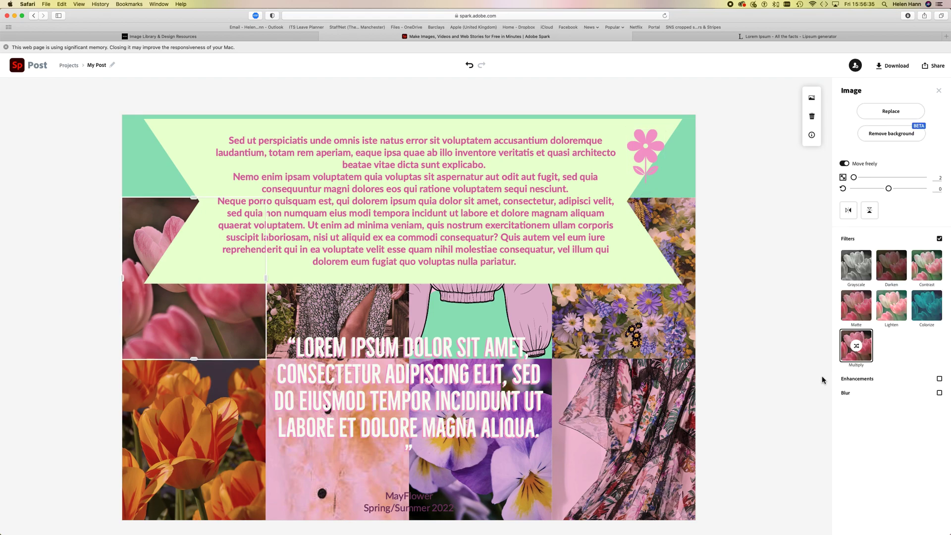
{"action": "left_click", "coordinate": [856, 266]}
{"action": "left_click", "coordinate": [344, 304]}
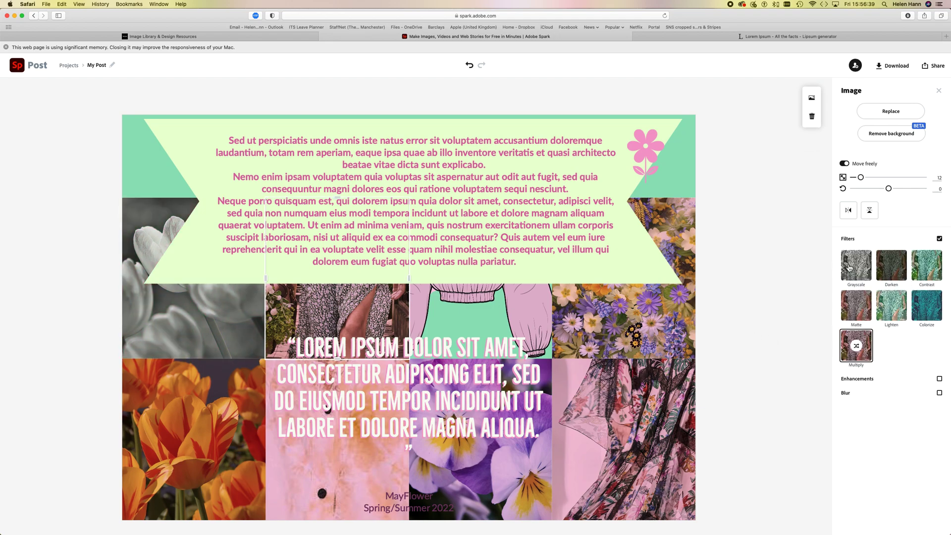
{"action": "left_click", "coordinate": [619, 318]}
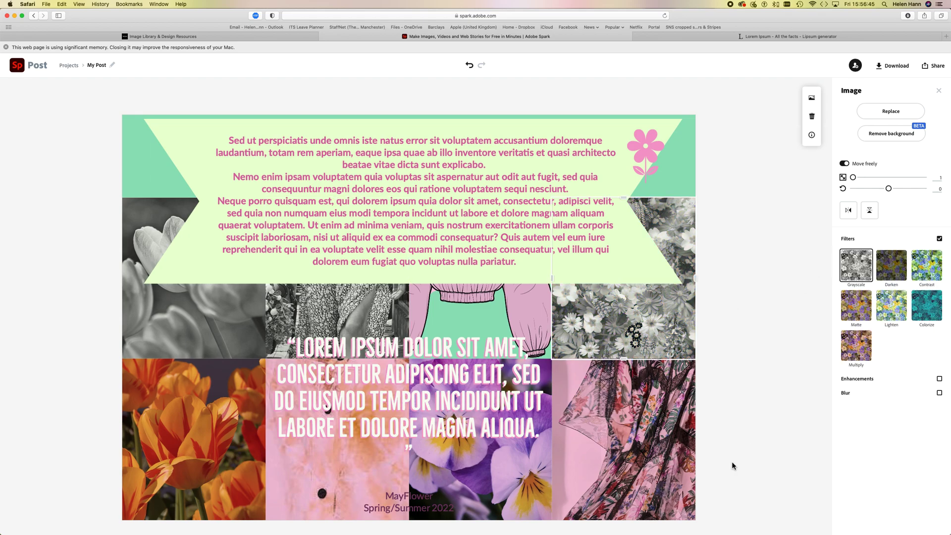
{"action": "left_click", "coordinate": [665, 474]}
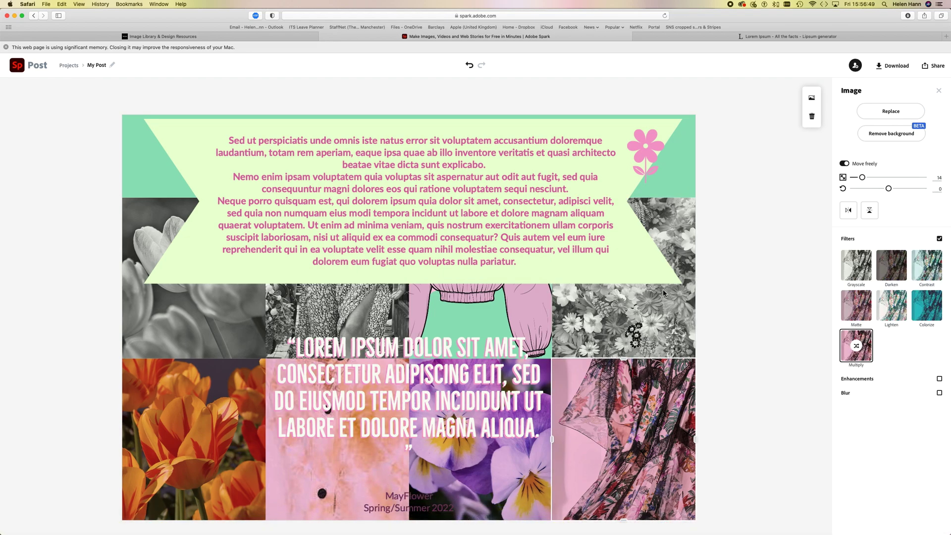
{"action": "left_click", "coordinate": [744, 293]}
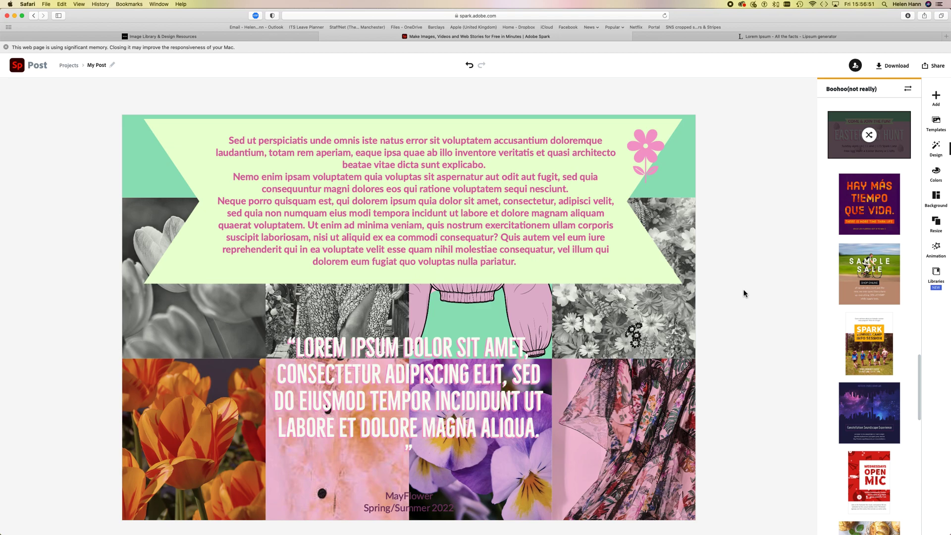
Browse the other design variations and apply the Study Abroad Info Session variation to the collage
{"action": "scroll", "coordinate": [868, 222], "scroll_direction": "up", "scroll_amount": 8}
{"action": "scroll", "coordinate": [868, 222], "scroll_direction": "up", "scroll_amount": 10}
{"action": "scroll", "coordinate": [868, 221], "scroll_direction": "up", "scroll_amount": 6}
{"action": "left_click", "coordinate": [879, 359]}
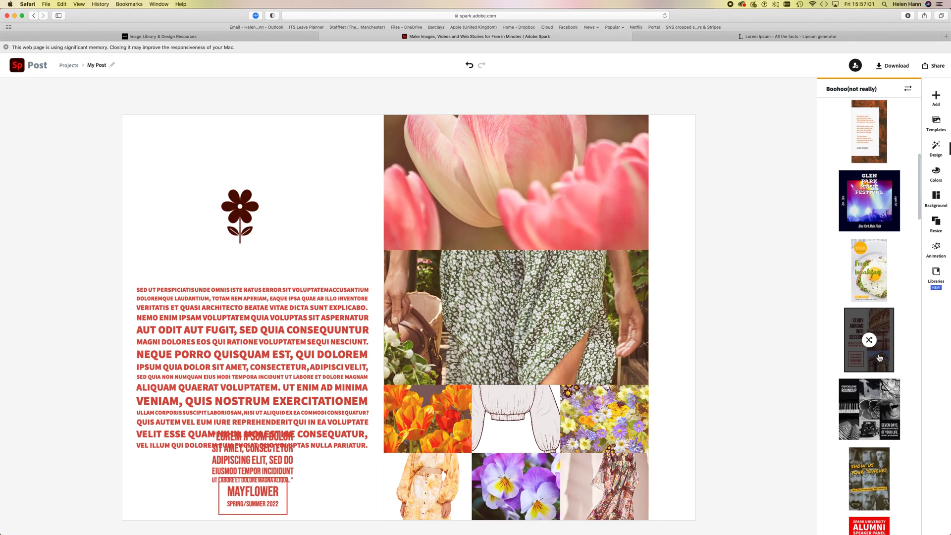
Move the boxed MayFlower Spring/Summer 2022 title above the flower icon
{"action": "left_click", "coordinate": [236, 489]}
{"action": "left_click_drag", "start_coordinate": [236, 489], "coordinate": [238, 151]}
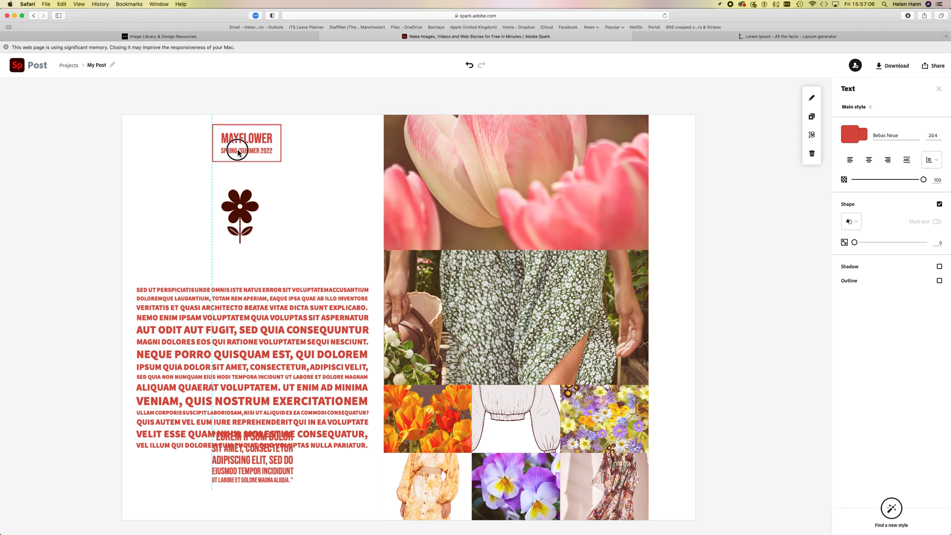
Stack the flower icon, the long text paragraph and the quote beneath the boxed MayFlower title without overlaps
{"action": "left_click", "coordinate": [238, 189]}
{"action": "left_click_drag", "start_coordinate": [244, 204], "coordinate": [250, 185]}
{"action": "left_click", "coordinate": [247, 311]}
{"action": "left_click_drag", "start_coordinate": [249, 271], "coordinate": [249, 252]}
{"action": "left_click", "coordinate": [241, 439]}
{"action": "left_click_drag", "start_coordinate": [245, 416], "coordinate": [255, 421]}
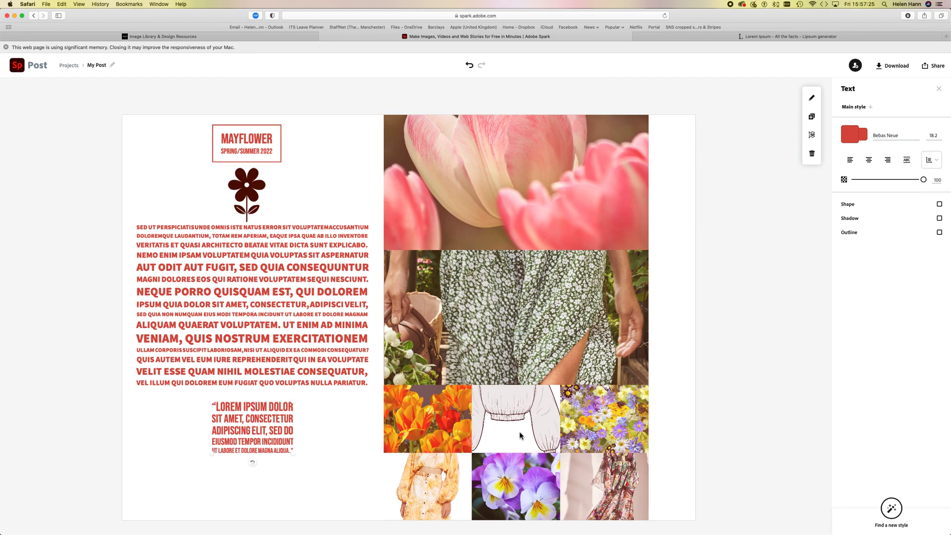
Detach the yellow dress cutout from the photo grid as a free image and place it beside the quote
{"action": "left_click", "coordinate": [476, 355]}
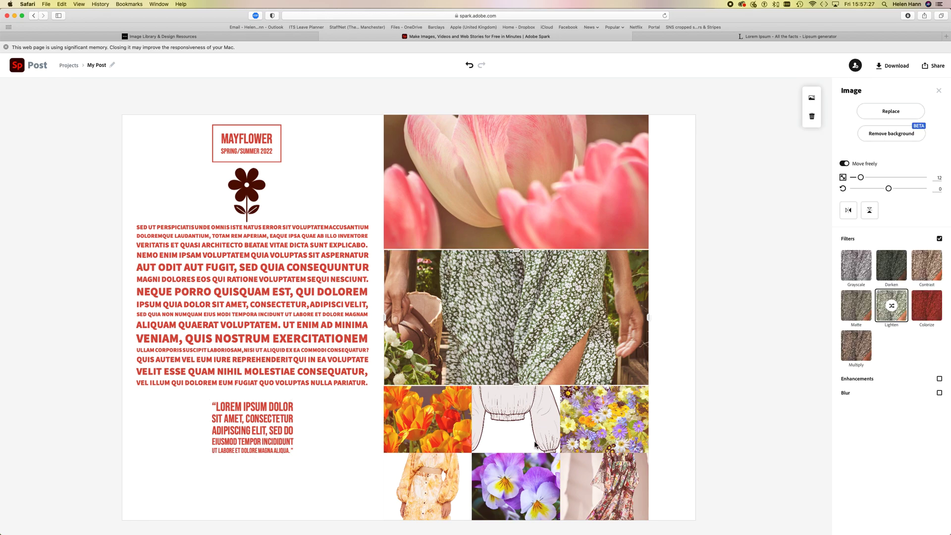
{"action": "left_click", "coordinate": [440, 487]}
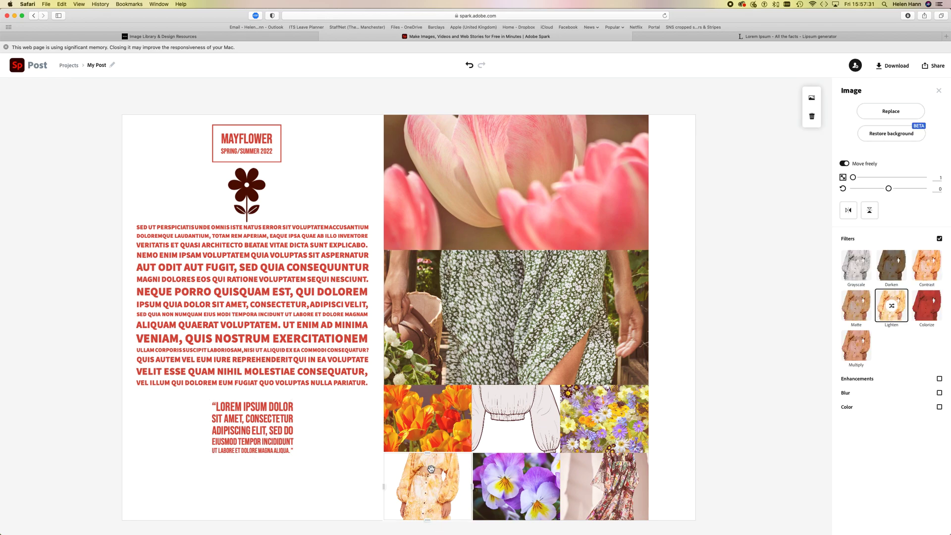
{"action": "left_click", "coordinate": [845, 163]}
{"action": "left_click_drag", "start_coordinate": [428, 478], "coordinate": [378, 408]}
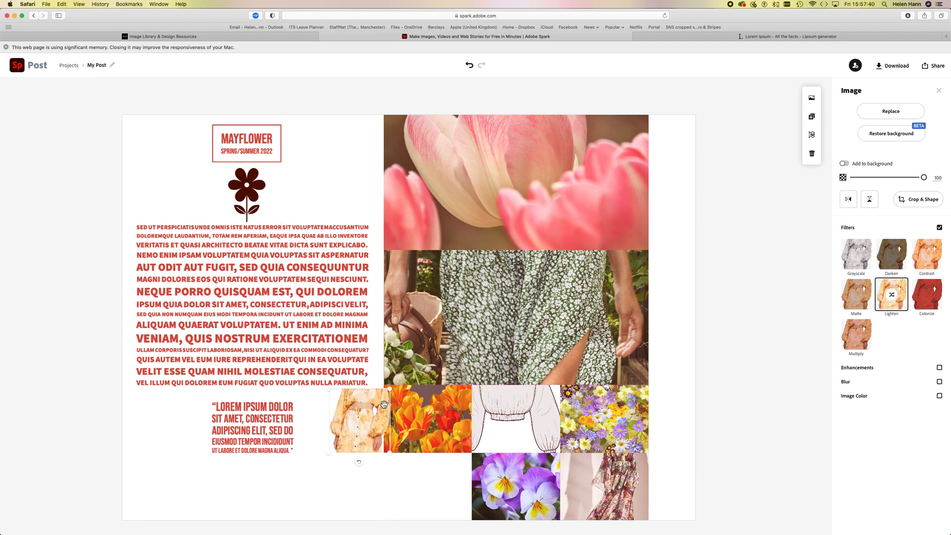
Expand the crop of the yellow dress cutout to include the model's full figure down to the skirt hem
{"action": "left_click", "coordinate": [918, 199]}
{"action": "left_click_drag", "start_coordinate": [391, 392], "coordinate": [403, 376]}
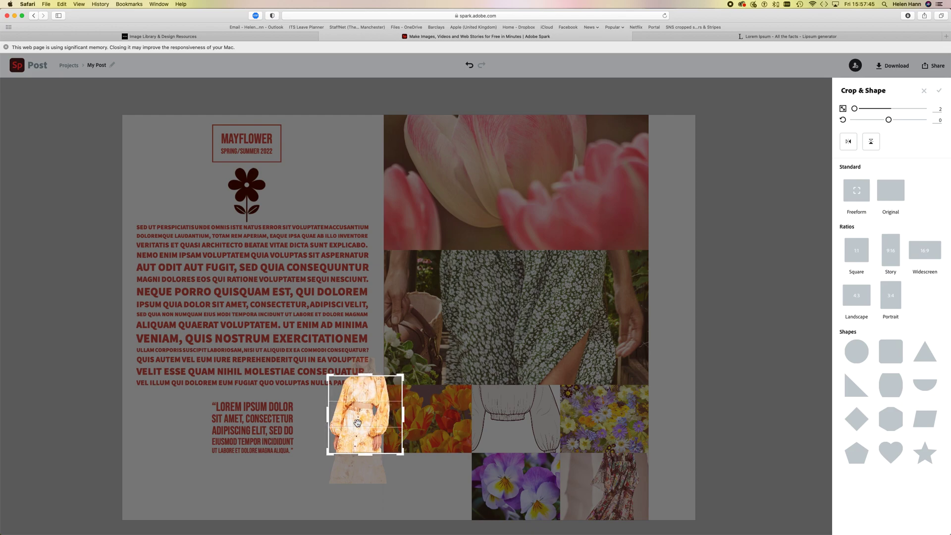
{"action": "left_click_drag", "start_coordinate": [368, 458], "coordinate": [361, 508]}
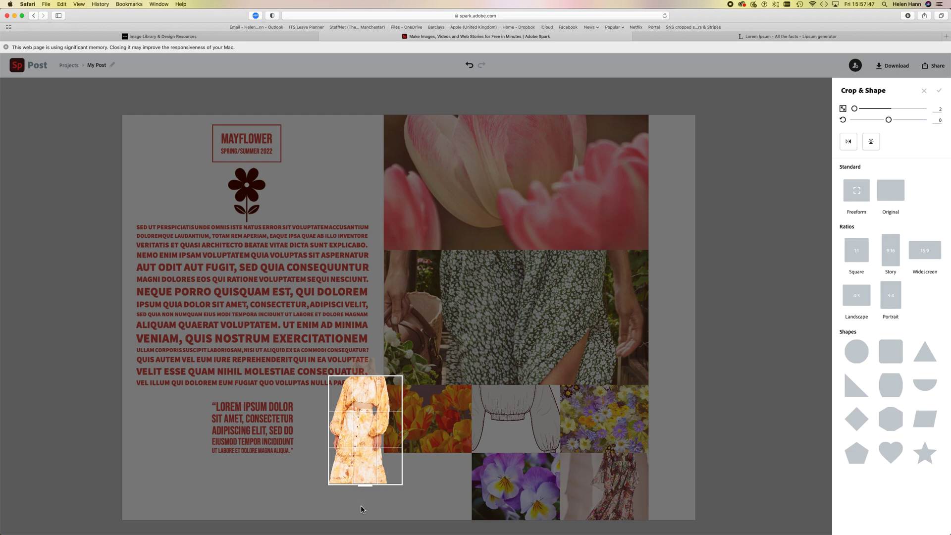
{"action": "left_click_drag", "start_coordinate": [366, 377], "coordinate": [392, 412]}
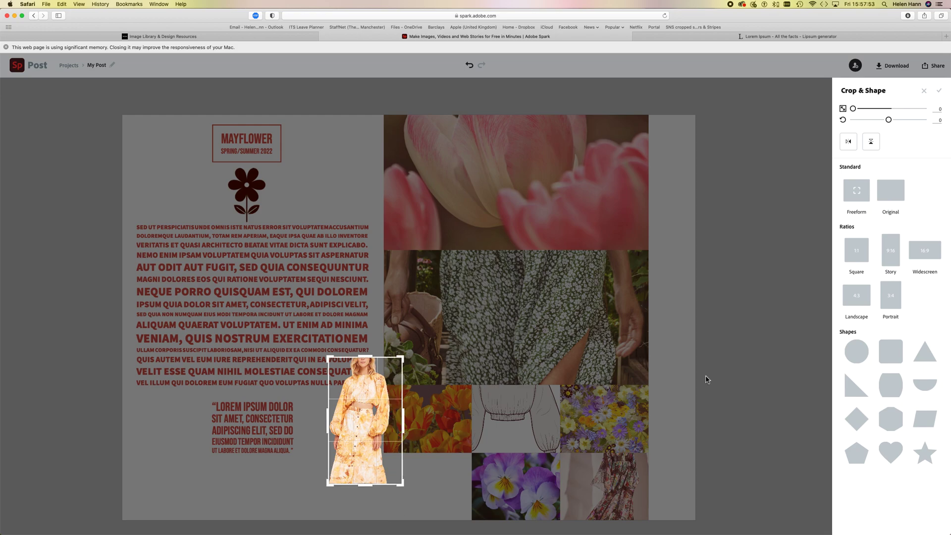
{"action": "left_click", "coordinate": [429, 483]}
Enlarge the yellow dress cutout and position it over the grid's inner edge, from the patterned dress photo's upper edge to the page bottom
{"action": "left_click_drag", "start_coordinate": [366, 423], "coordinate": [358, 454]}
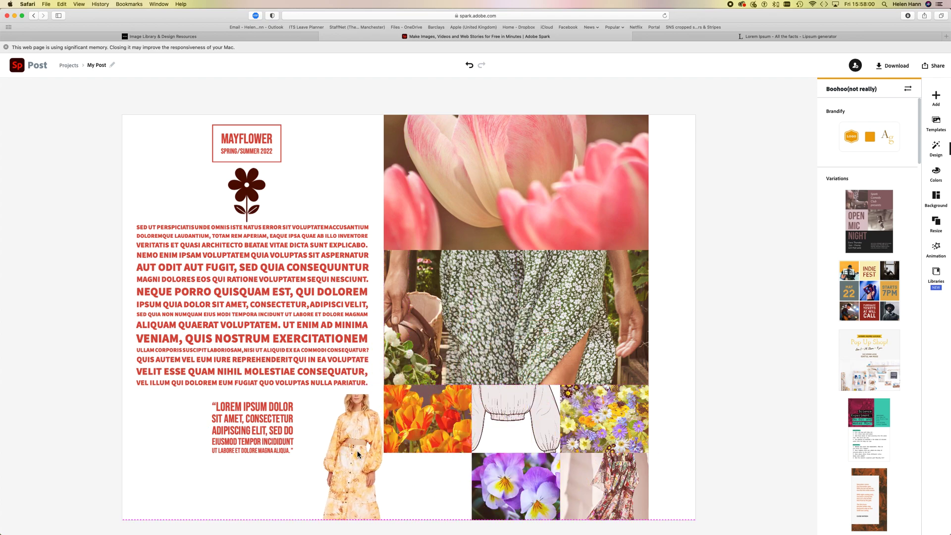
{"action": "left_click", "coordinate": [376, 405]}
{"action": "left_click_drag", "start_coordinate": [396, 394], "coordinate": [486, 278]}
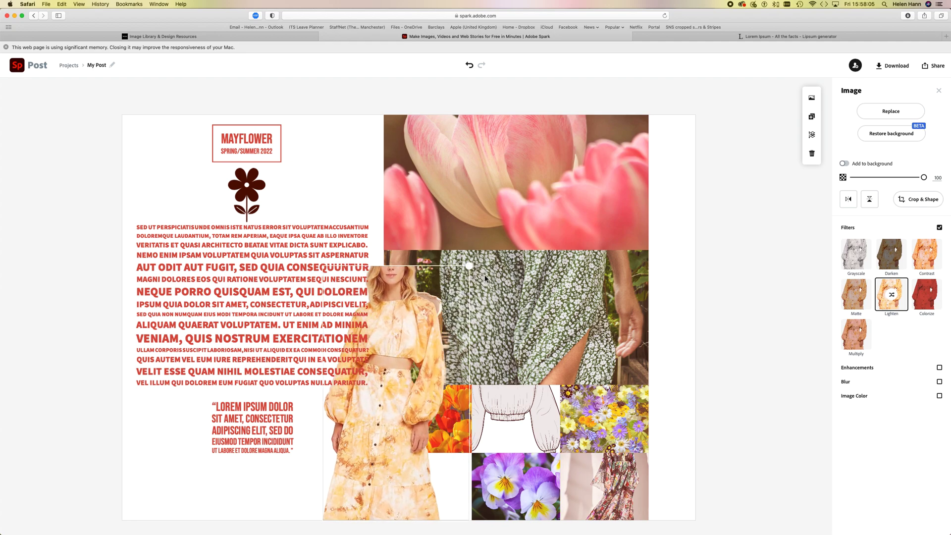
{"action": "left_click_drag", "start_coordinate": [368, 455], "coordinate": [410, 472]}
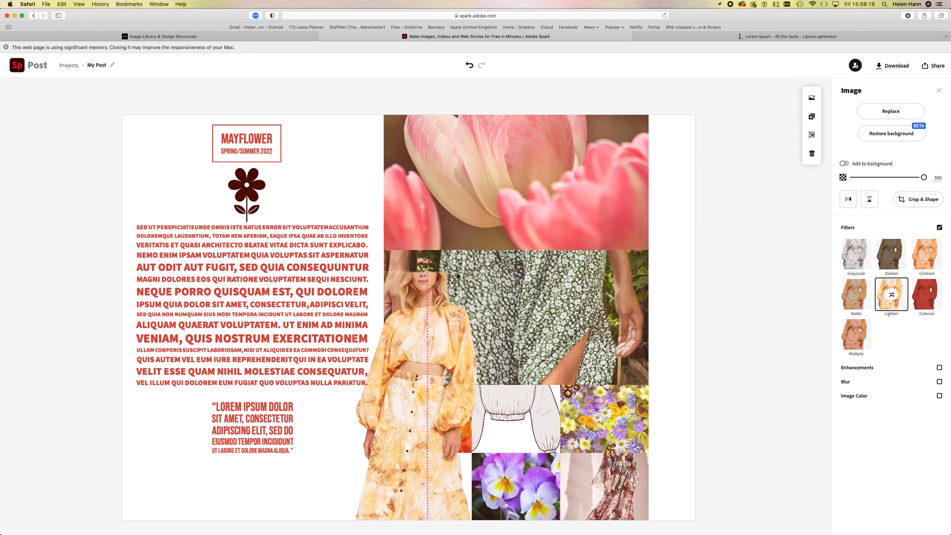
{"action": "left_click_drag", "start_coordinate": [501, 272], "coordinate": [519, 255]}
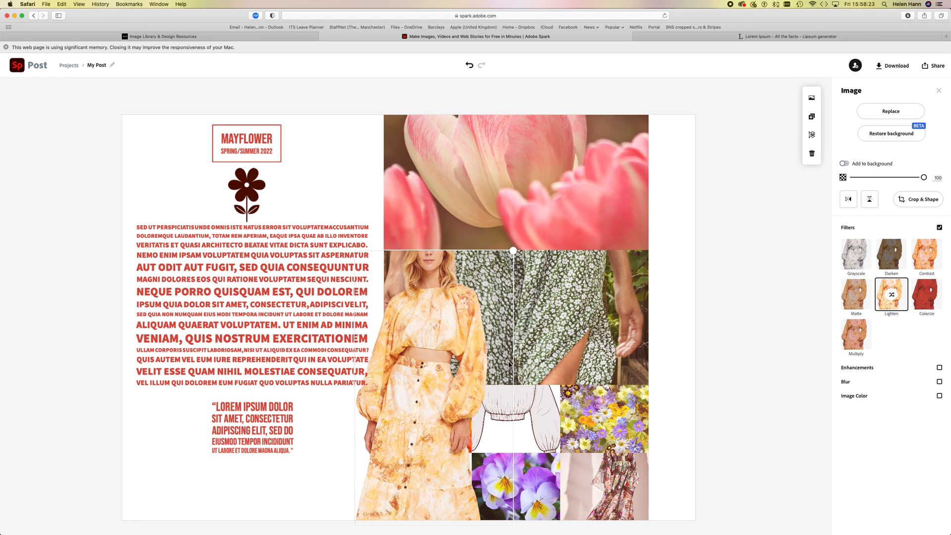
{"action": "left_click", "coordinate": [683, 445]}
Apply the Colorize filter to the blouse sketch, then detach it from the photo grid and enlarge it
{"action": "left_click", "coordinate": [519, 424]}
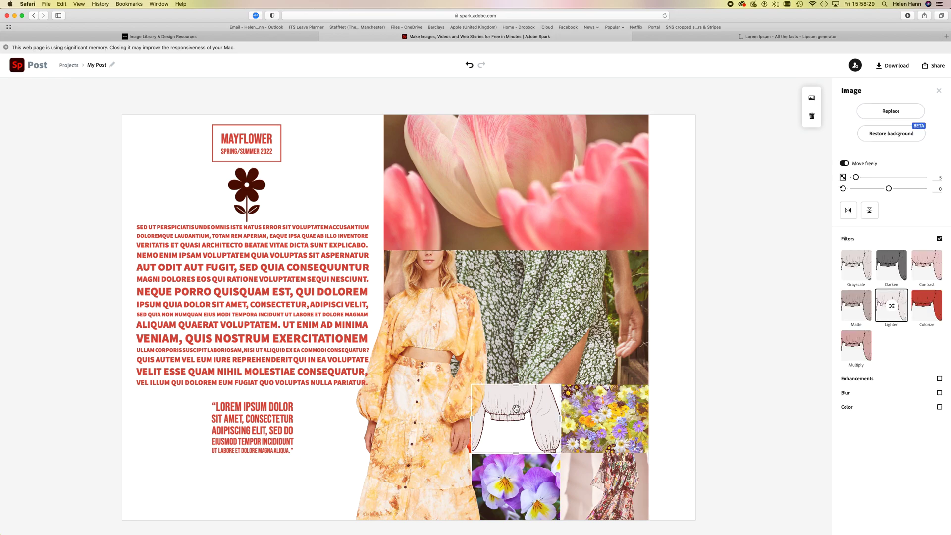
{"action": "left_click", "coordinate": [928, 303]}
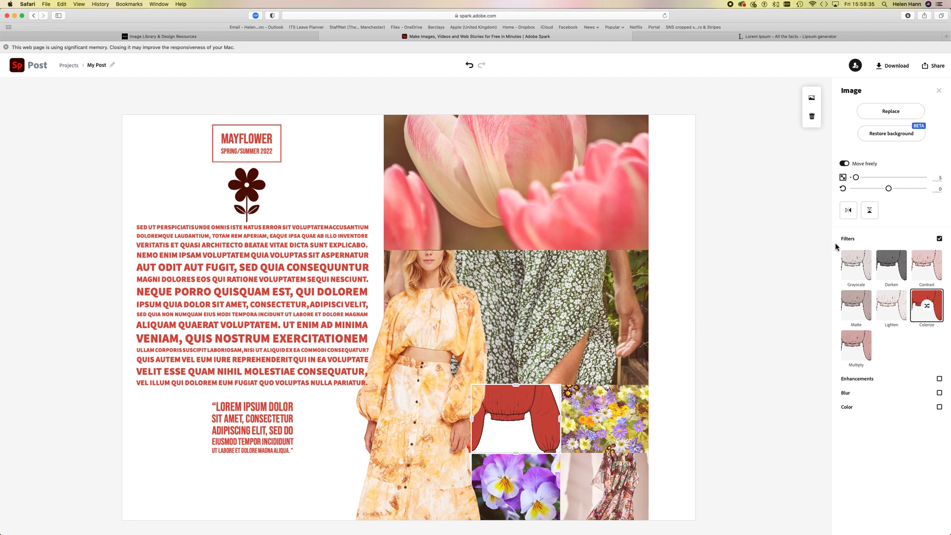
{"action": "left_click", "coordinate": [845, 164]}
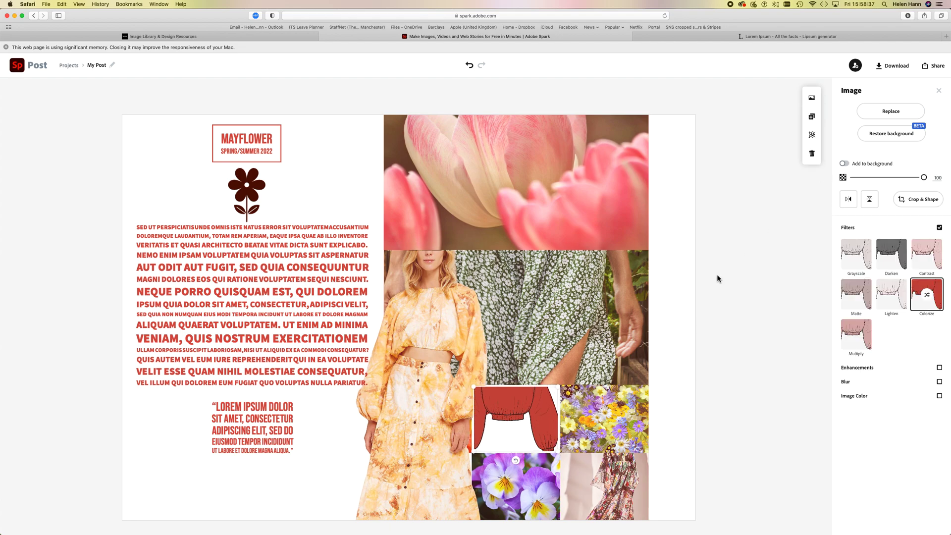
{"action": "left_click_drag", "start_coordinate": [473, 385], "coordinate": [430, 352]}
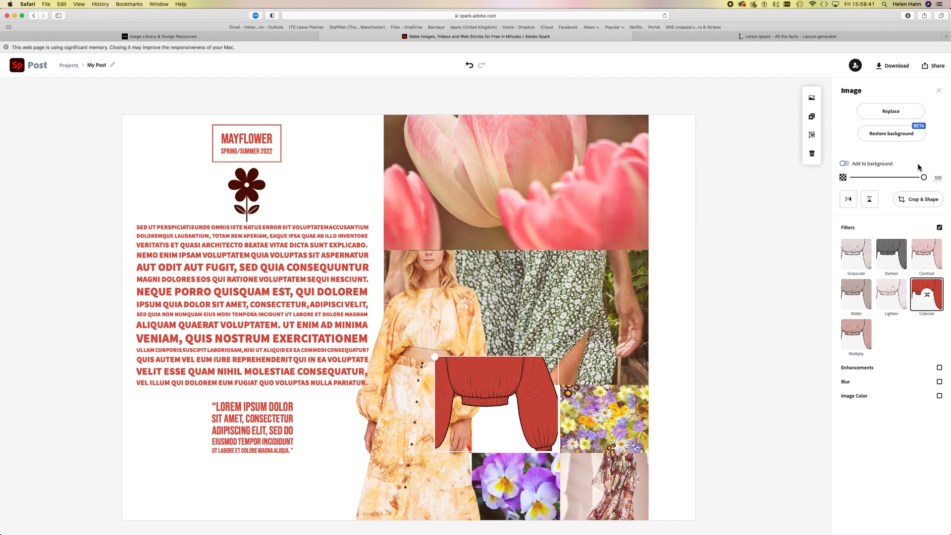
Expand the blouse sketch's crop to include the whole garment and move it down over the pansy and wildflower photos
{"action": "left_click", "coordinate": [925, 200]}
{"action": "left_click_drag", "start_coordinate": [439, 364], "coordinate": [399, 331]}
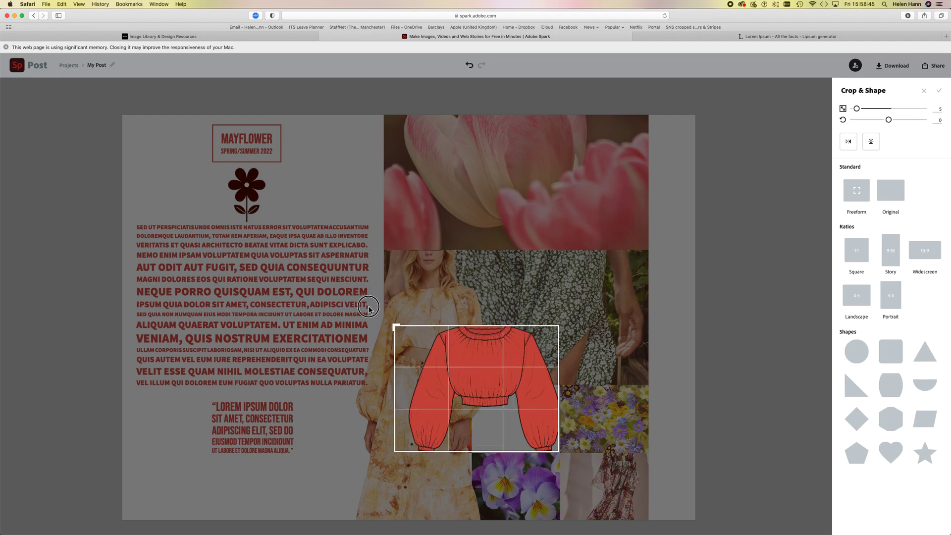
{"action": "left_click_drag", "start_coordinate": [559, 326], "coordinate": [571, 317]}
{"action": "left_click_drag", "start_coordinate": [573, 456], "coordinate": [577, 456]}
{"action": "left_click_drag", "start_coordinate": [491, 461], "coordinate": [491, 467]}
{"action": "left_click", "coordinate": [344, 445]}
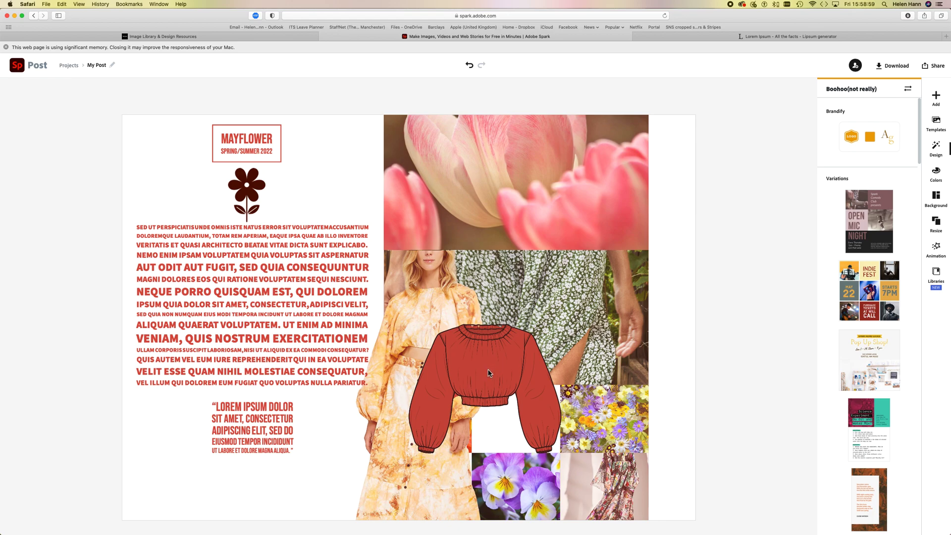
{"action": "left_click_drag", "start_coordinate": [488, 373], "coordinate": [522, 403]}
{"action": "left_click", "coordinate": [324, 446]}
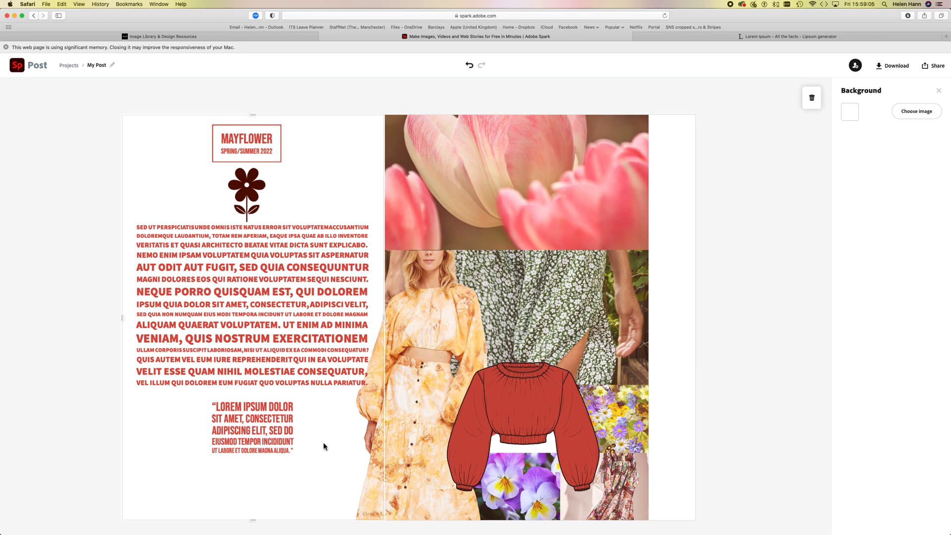